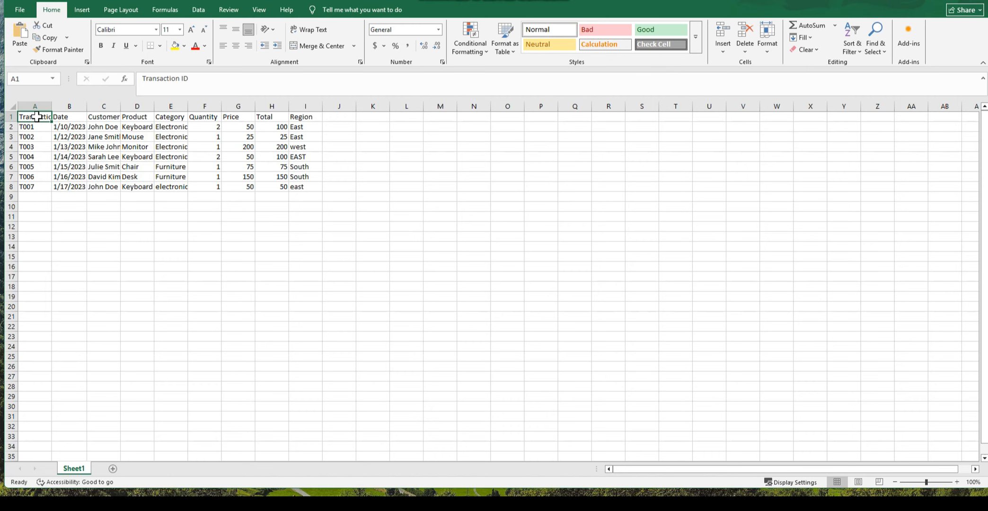
Step: Convert the transaction data in A1:I8 into a table with headers
{"action": "key", "text": "ctrl+t"}
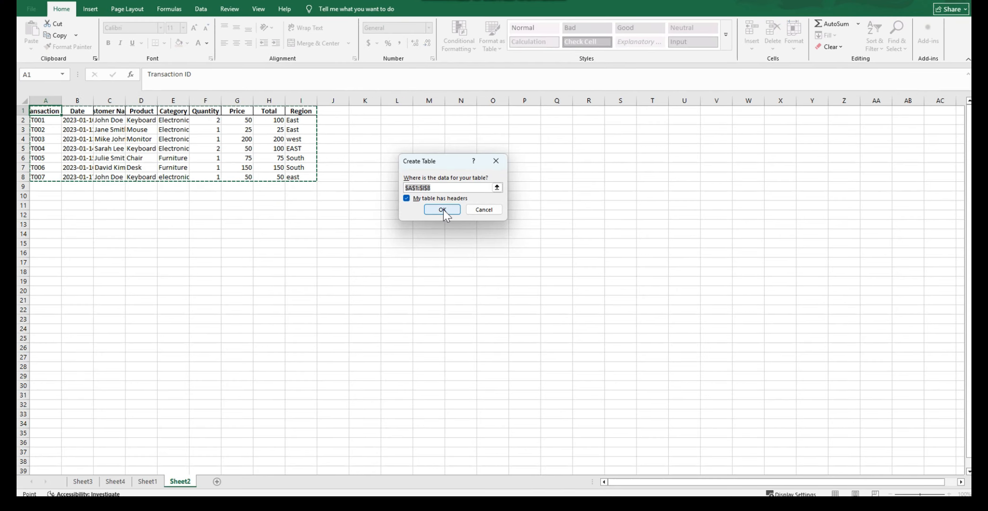
{"action": "left_click", "coordinate": [443, 210]}
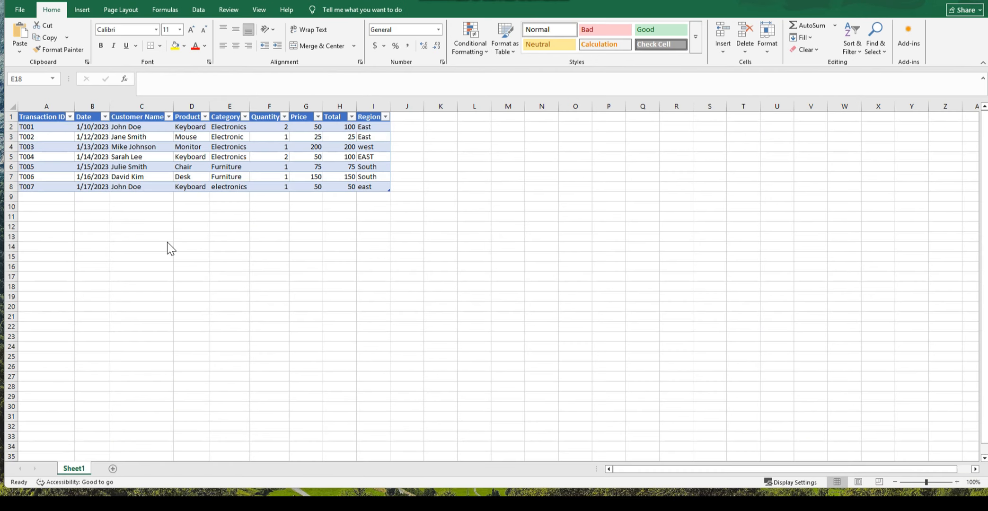
Step: Examine the table's columns and the filter values of Category and Region for inconsistent entries
{"action": "left_click", "coordinate": [69, 117]}
{"action": "left_click", "coordinate": [105, 333]}
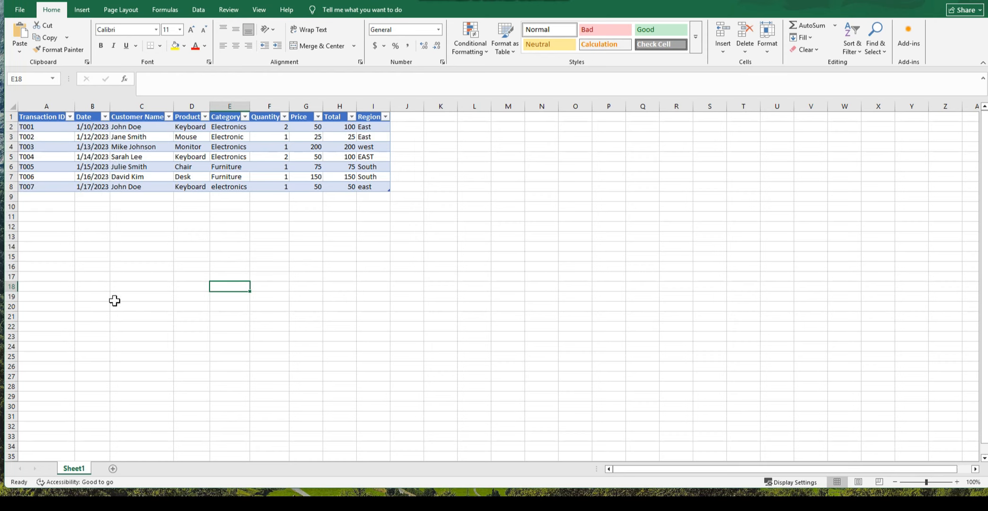
{"action": "left_click", "coordinate": [138, 113]}
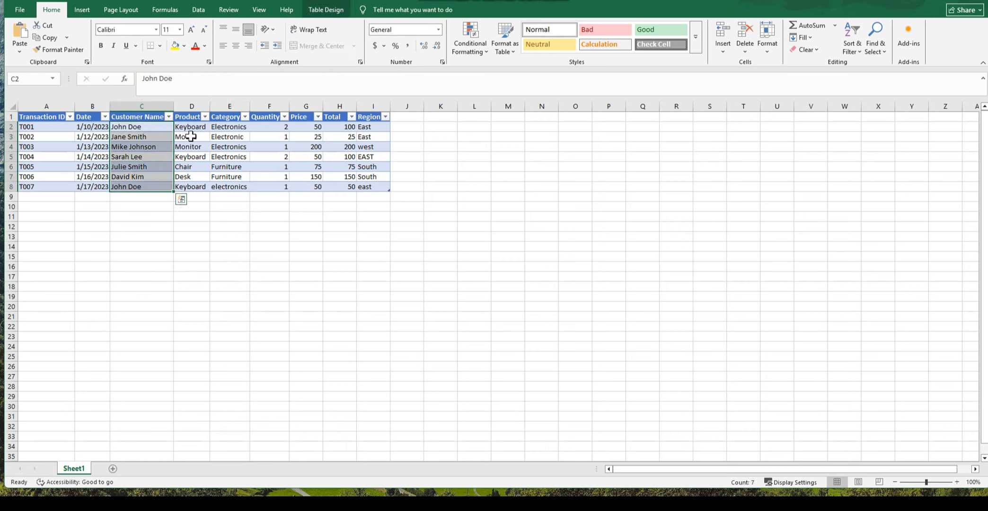
{"action": "left_click", "coordinate": [185, 115]}
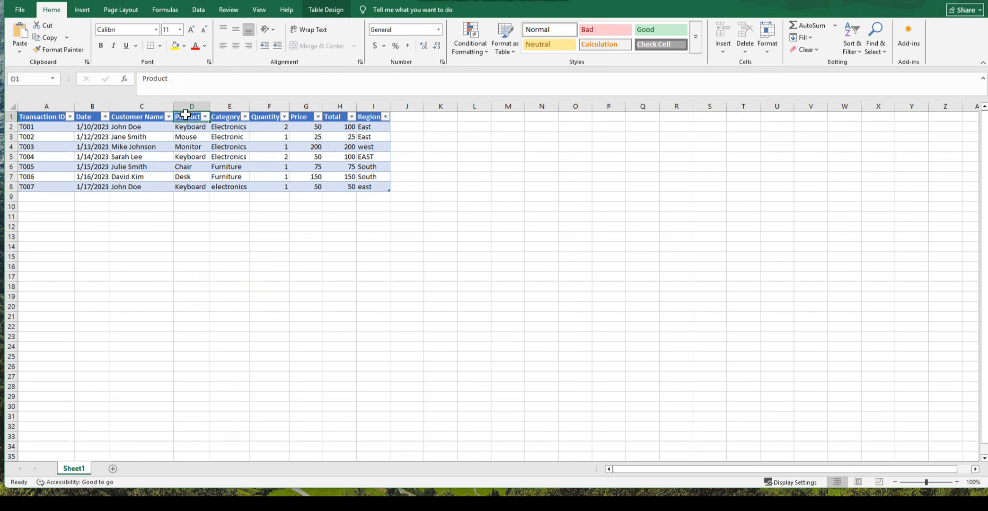
{"action": "left_click", "coordinate": [240, 116]}
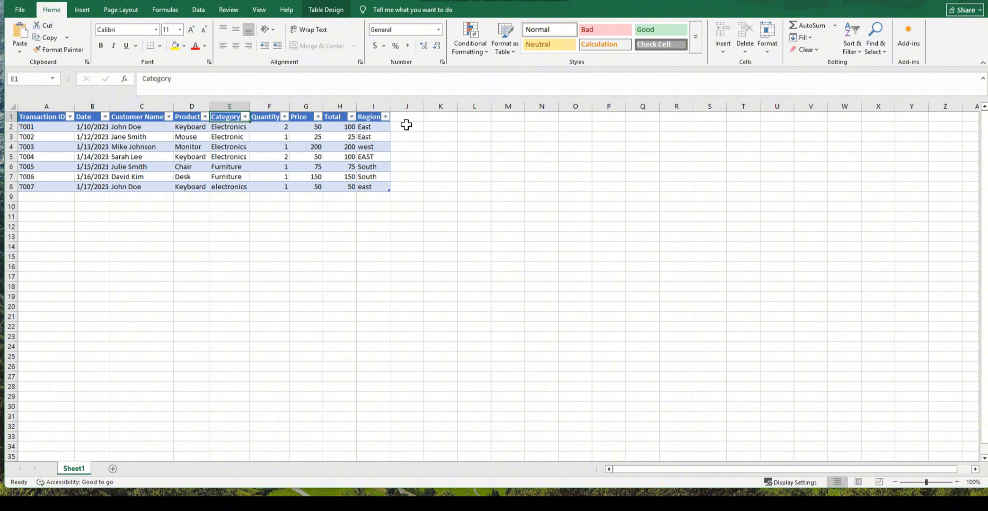
{"action": "left_click", "coordinate": [245, 117]}
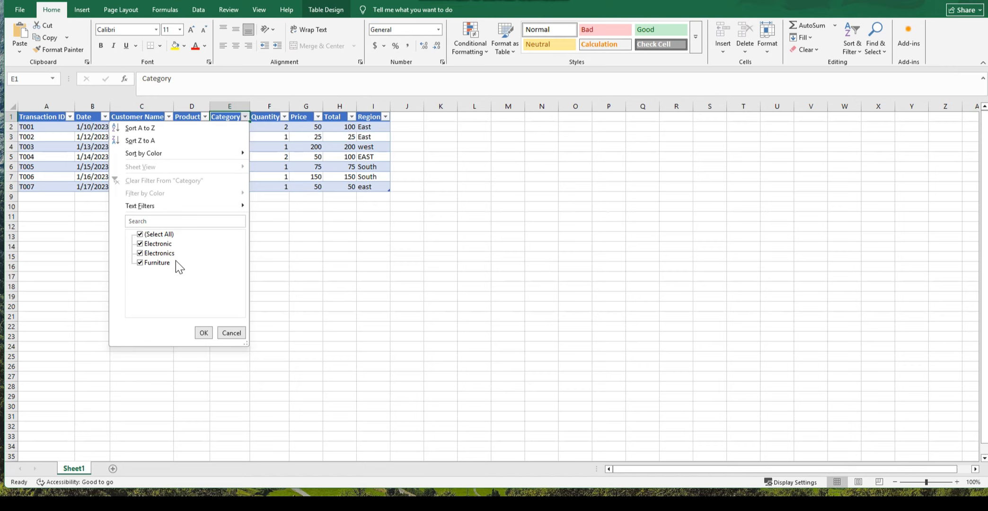
{"action": "left_click", "coordinate": [231, 333]}
{"action": "left_click", "coordinate": [351, 110]}
{"action": "left_click", "coordinate": [374, 113]}
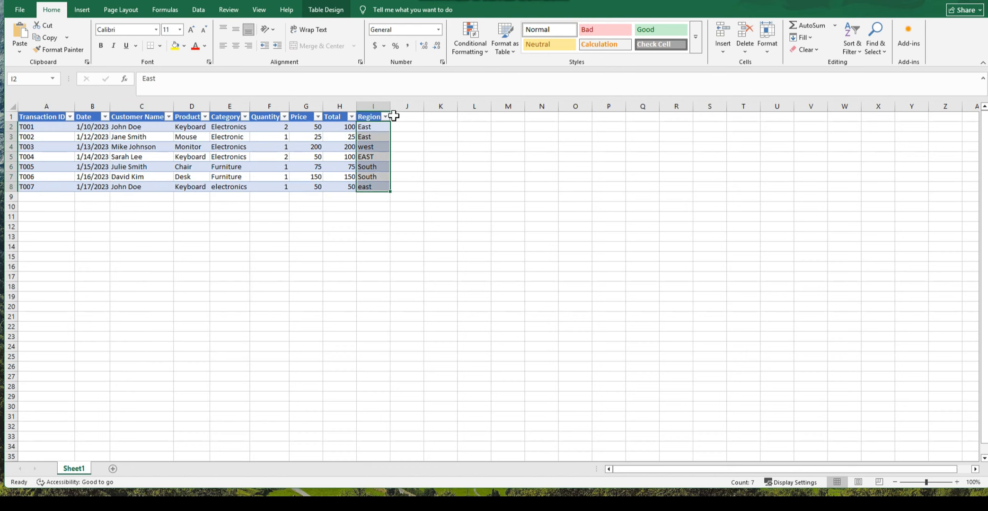
{"action": "left_click", "coordinate": [385, 116]}
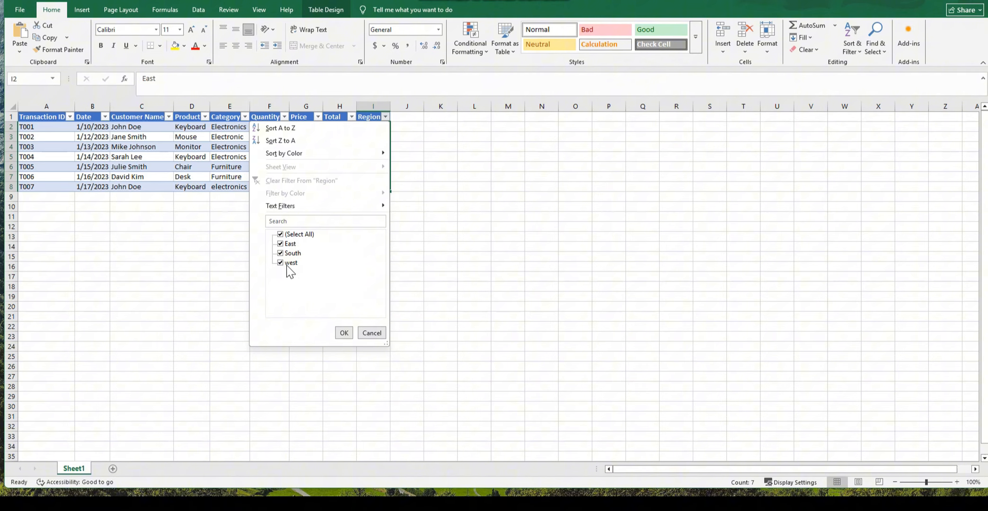
{"action": "left_click", "coordinate": [372, 334]}
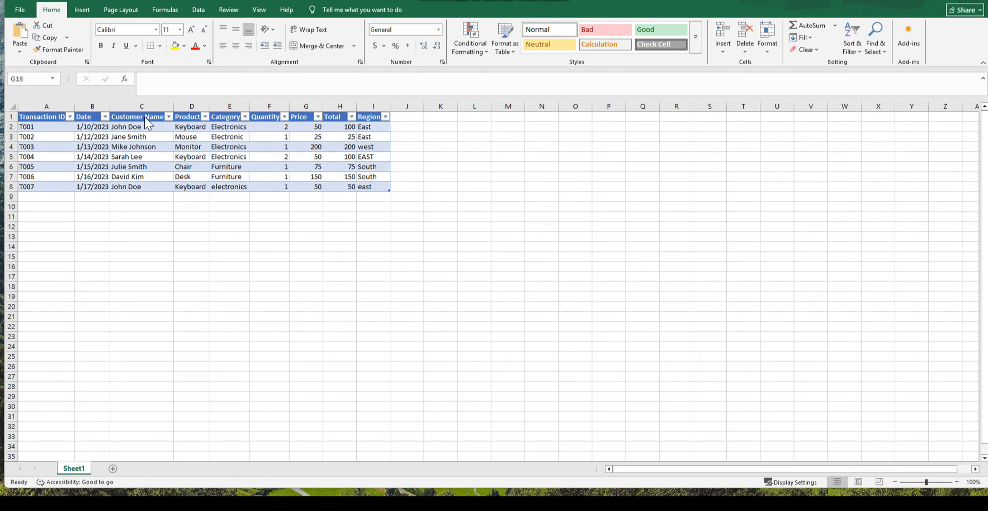
Step: Insert two blank columns between Customer Name and Product
{"action": "right_click", "coordinate": [192, 107]}
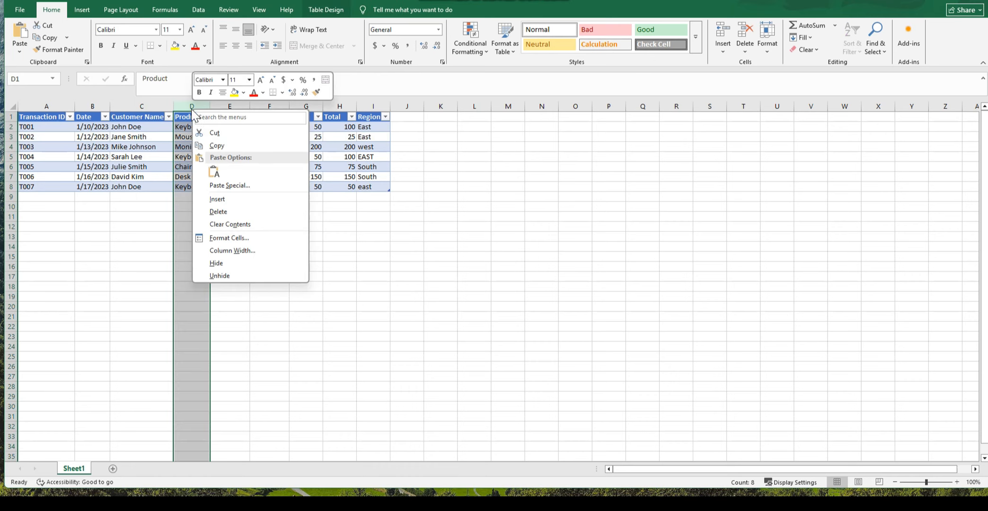
{"action": "left_click", "coordinate": [221, 198]}
{"action": "left_click", "coordinate": [254, 106]}
{"action": "right_click", "coordinate": [253, 106]}
{"action": "left_click", "coordinate": [290, 198]}
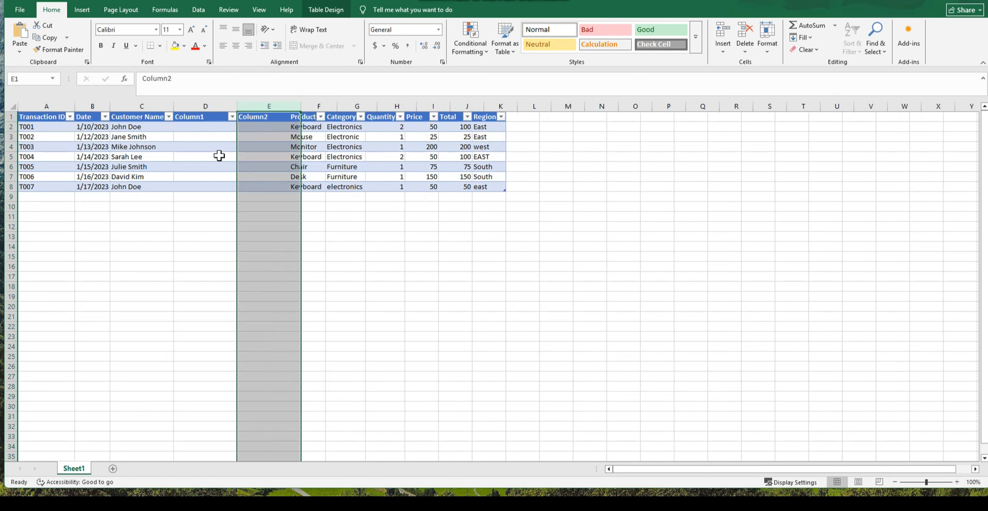
Step: Name the two new column headers First Name and Last Name
{"action": "left_click", "coordinate": [212, 116]}
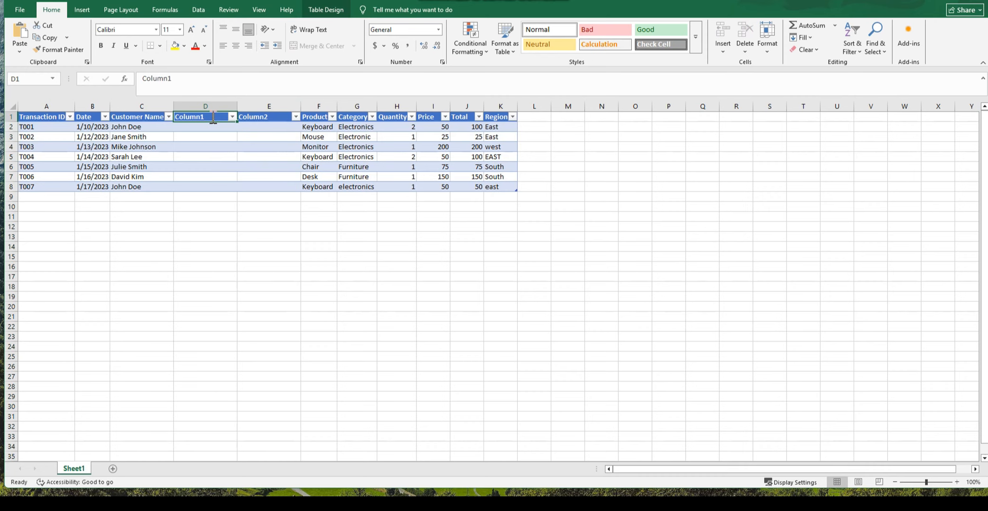
{"action": "type", "text": "First Name"}
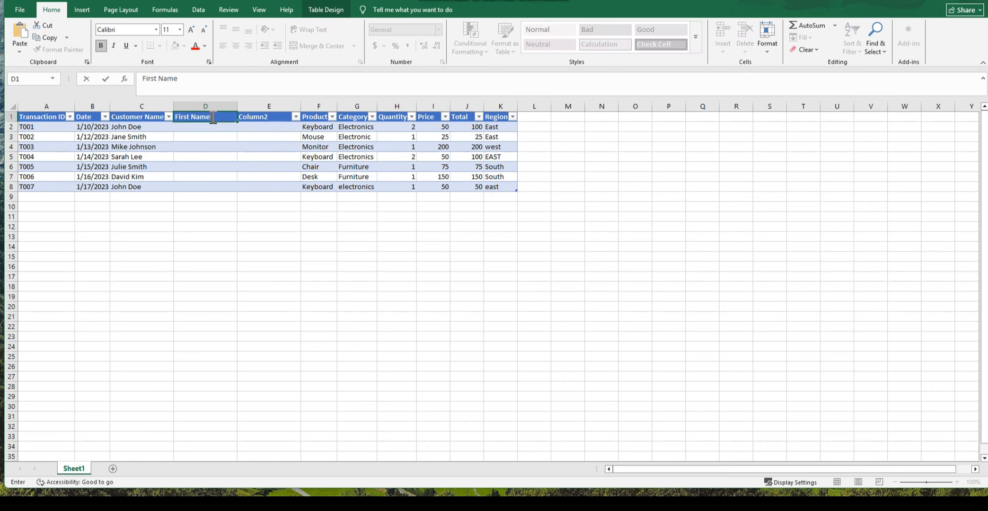
{"action": "key", "text": "Tab"}
{"action": "type", "text": "La"}
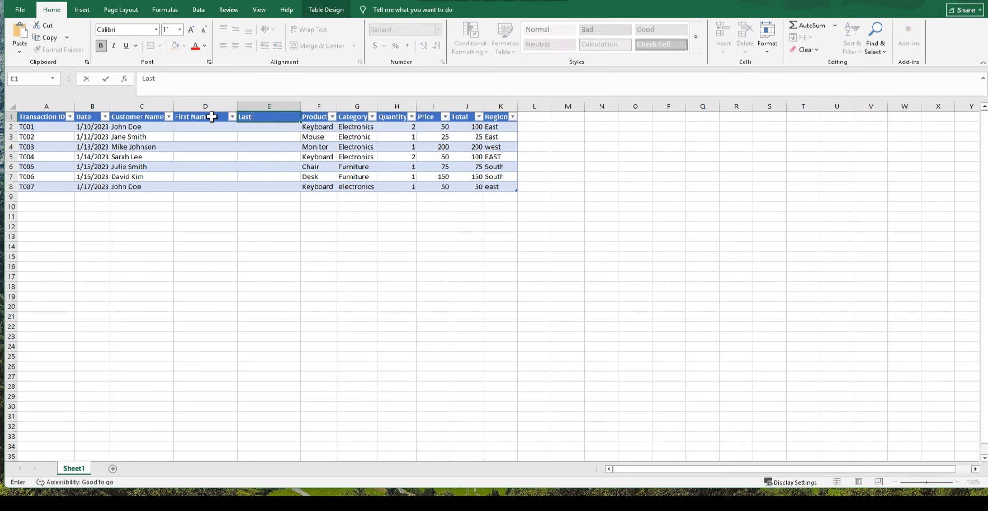
{"action": "type", "text": "st Name"}
{"action": "key", "text": "Return"}
Step: Fill the First Name column by entering the first two customers' first names and accepting the Flash Fill suggestion
{"action": "type", "text": "John"}
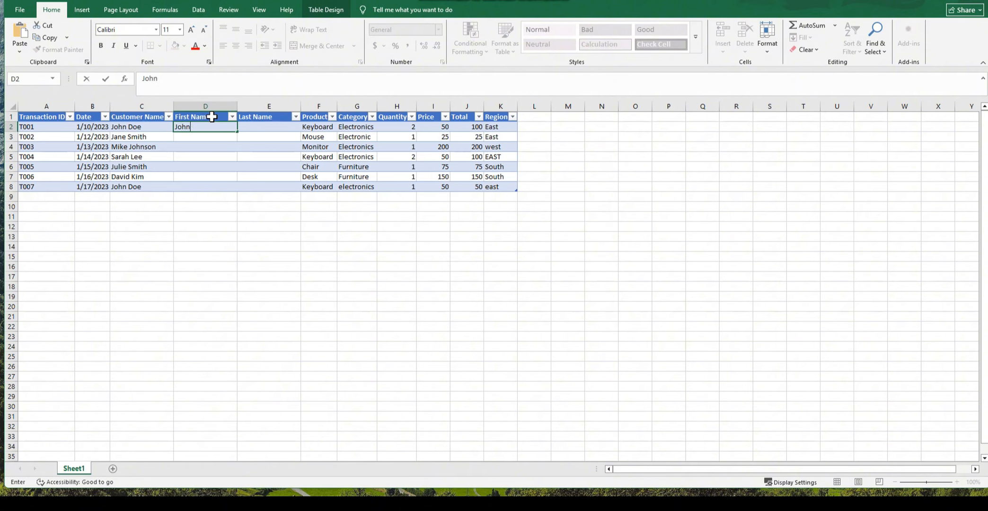
{"action": "key", "text": "Return"}
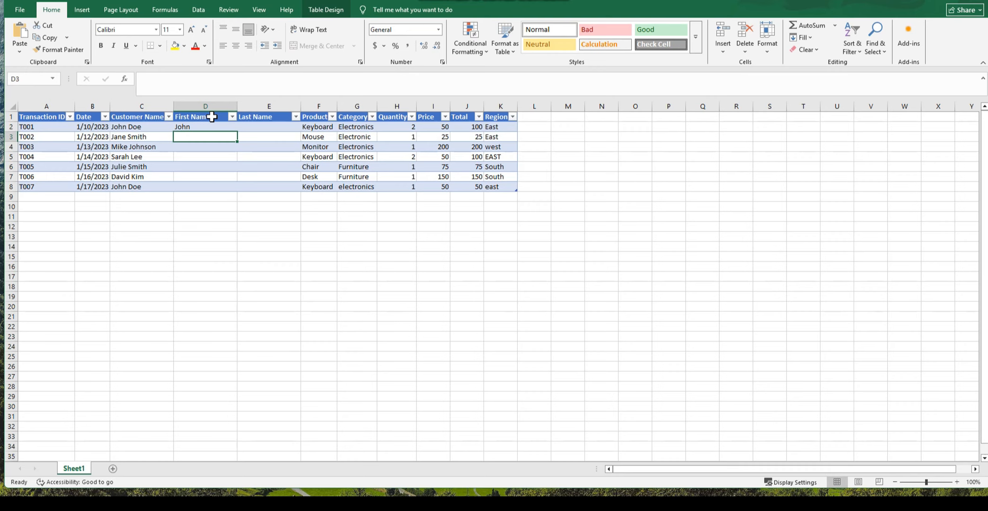
{"action": "type", "text": "Jane"}
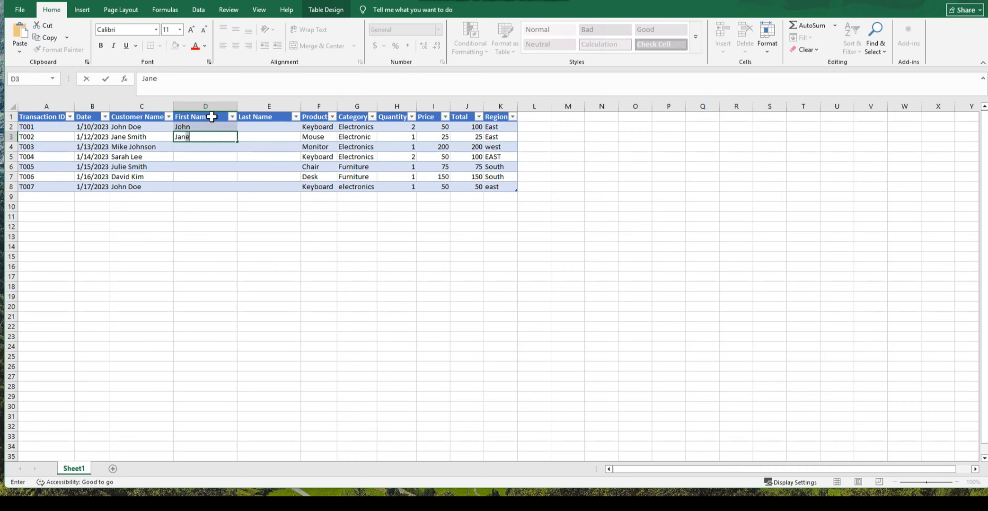
{"action": "key", "text": "Return"}
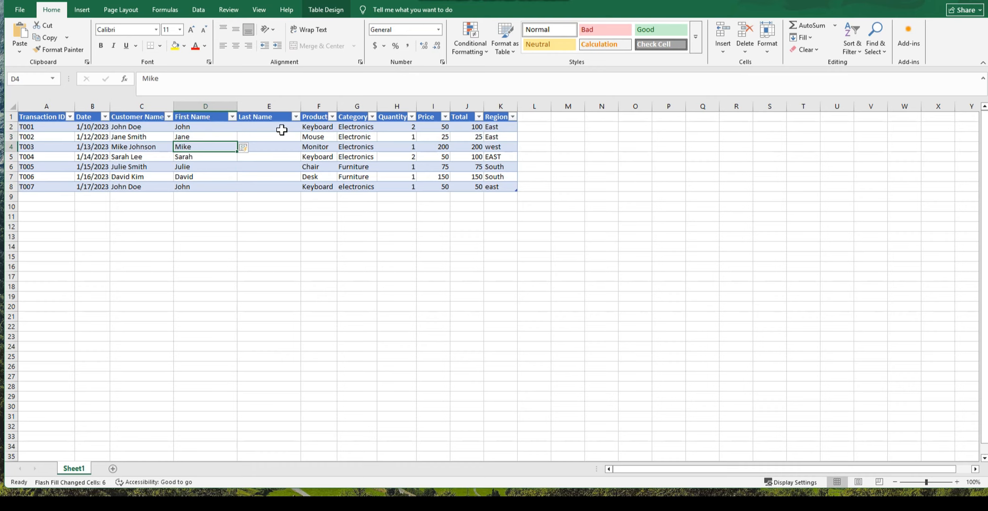
Step: Fill the Last Name column by entering the first two customers' last names and accepting the Flash Fill suggestion
{"action": "left_click", "coordinate": [277, 128]}
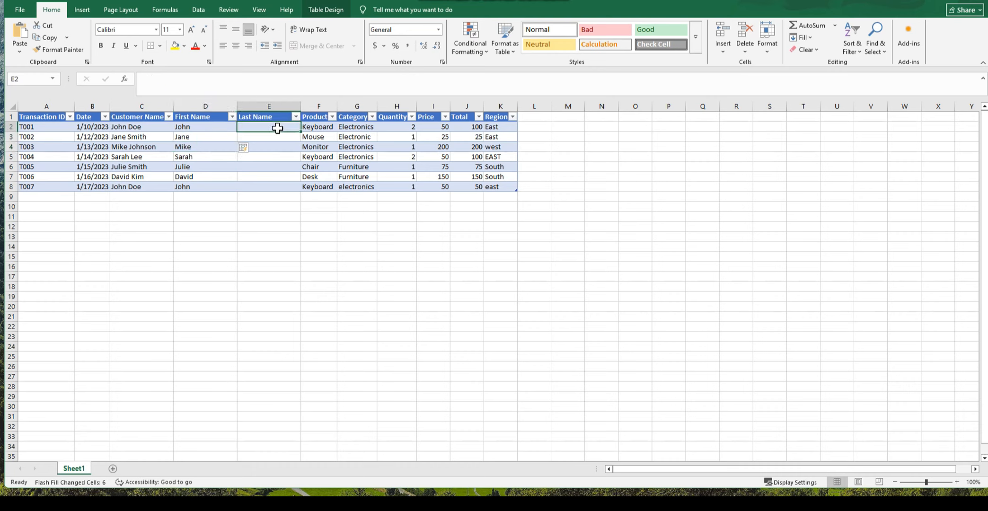
{"action": "type", "text": "Do"}
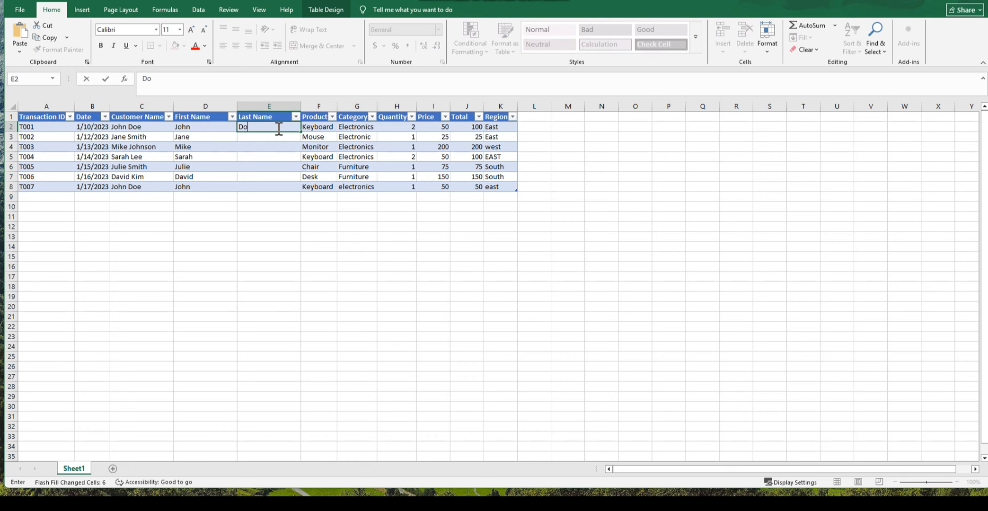
{"action": "type", "text": "e"}
{"action": "key", "text": "Return"}
{"action": "type", "text": "Smith"}
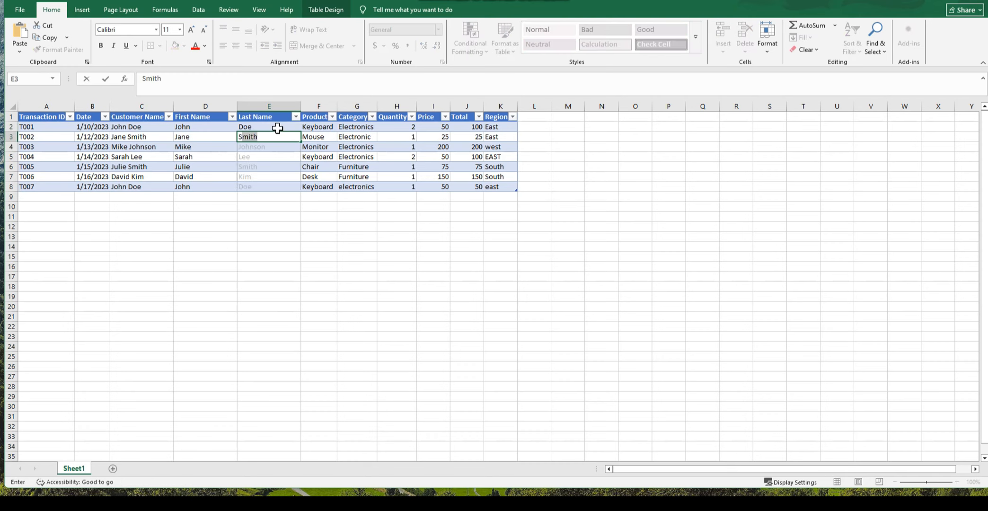
{"action": "key", "text": "Return"}
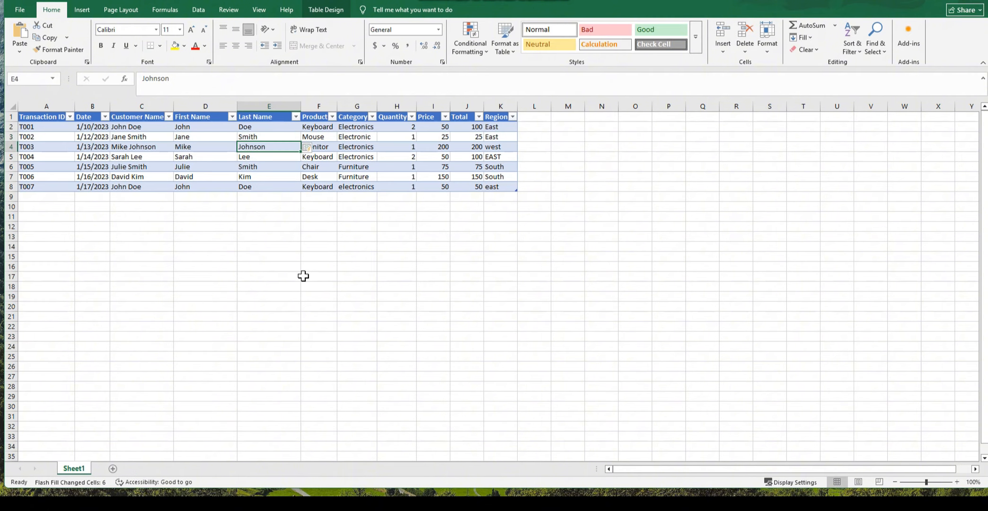
Step: Rename the Customer Name header to Full Name
{"action": "left_click", "coordinate": [140, 117]}
{"action": "type", "text": "Full"}
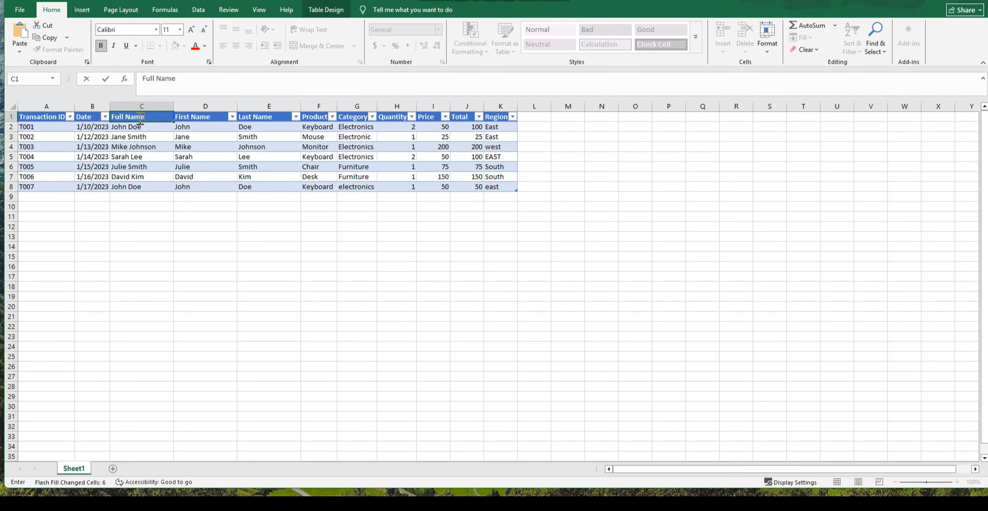
{"action": "left_click", "coordinate": [433, 267]}
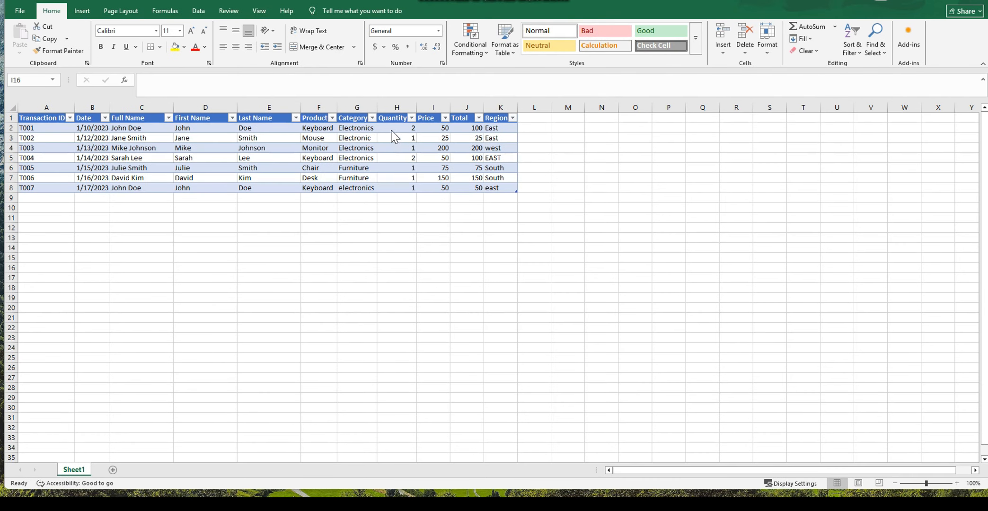
Step: Insert a blank column between Category and Quantity
{"action": "left_click", "coordinate": [361, 119]}
{"action": "left_click", "coordinate": [365, 189]}
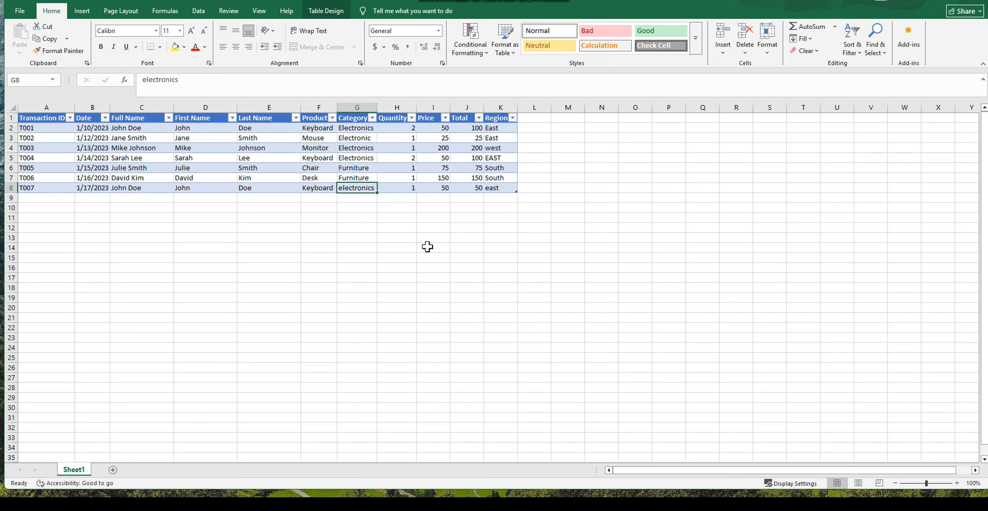
{"action": "left_click", "coordinate": [391, 218]}
{"action": "left_click", "coordinate": [360, 120]}
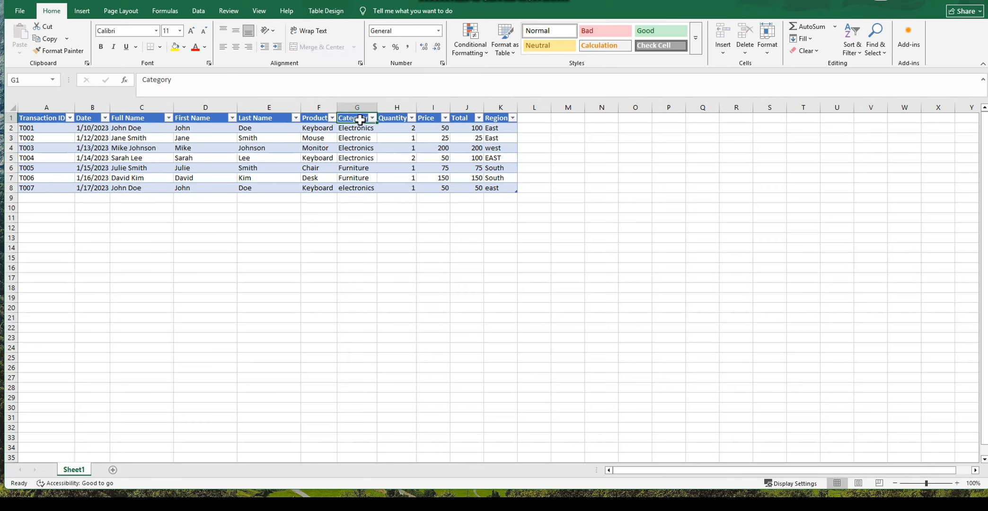
{"action": "left_click", "coordinate": [397, 107]}
{"action": "right_click", "coordinate": [397, 109]}
{"action": "left_click", "coordinate": [400, 199]}
{"action": "left_click", "coordinate": [390, 125]}
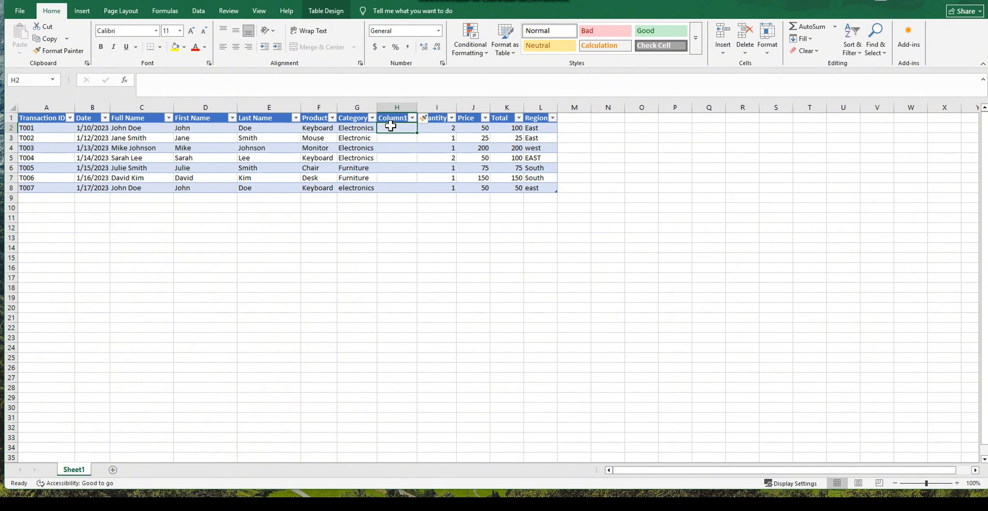
{"action": "type", "text": "="}
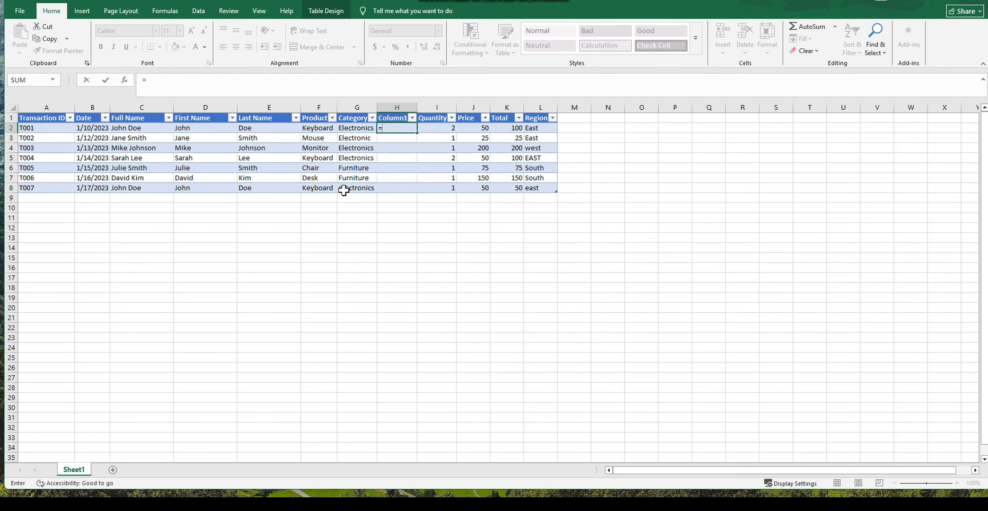
{"action": "type", "text": "prop"}
{"action": "key", "text": "Tab"}
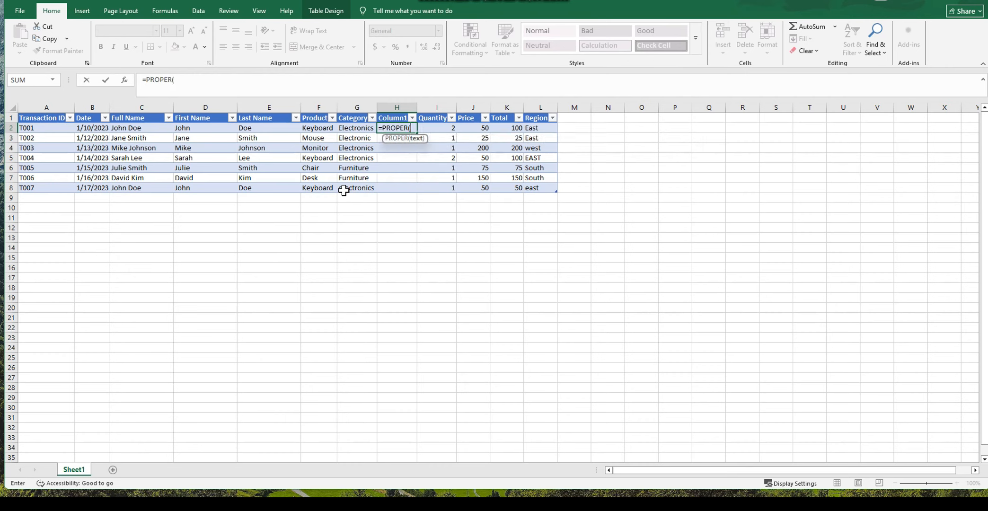
{"action": "left_click", "coordinate": [354, 128]}
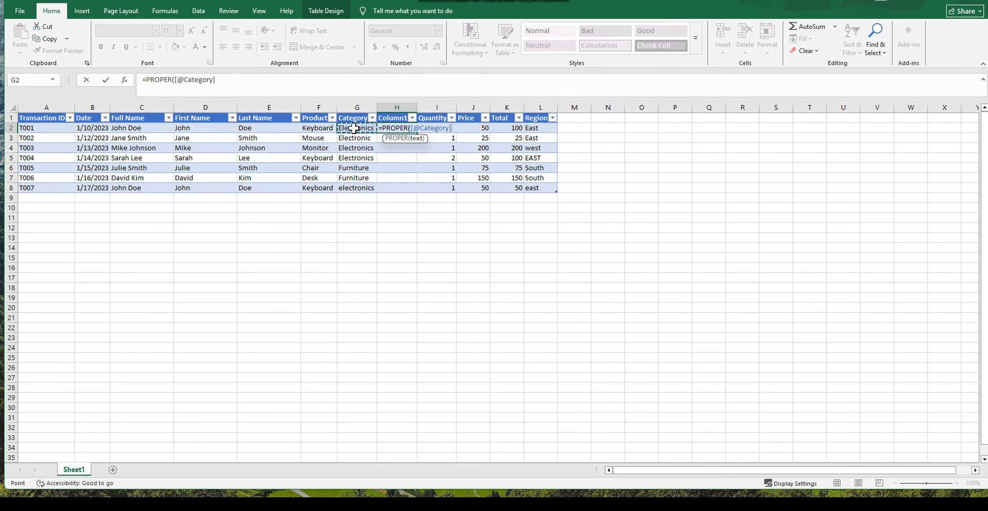
{"action": "key", "text": "Return"}
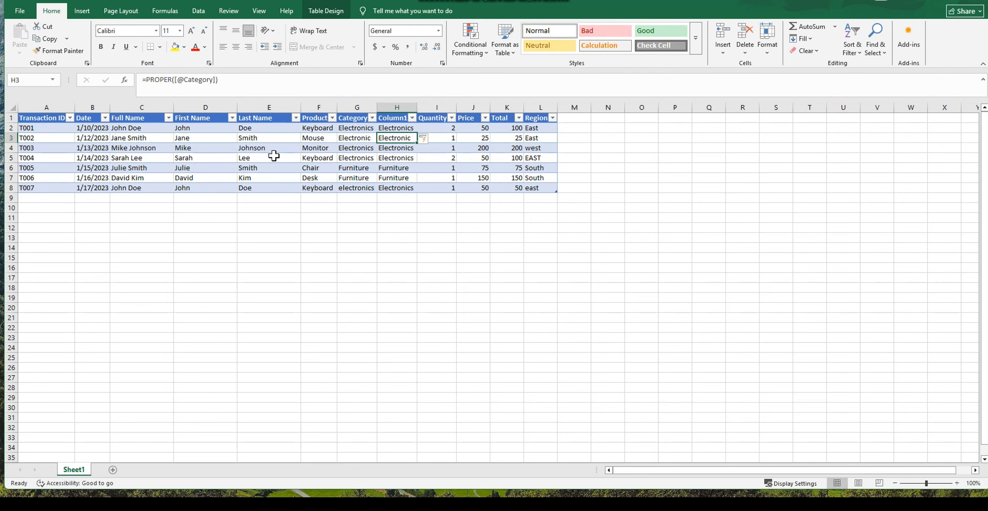
Step: Insert a blank column between Full Name and First Name
{"action": "right_click", "coordinate": [198, 108]}
{"action": "left_click", "coordinate": [225, 204]}
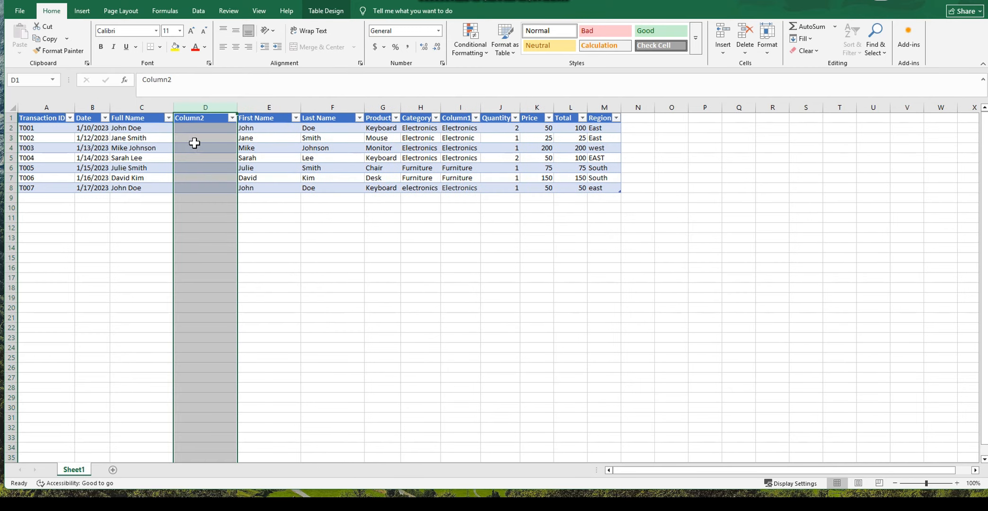
{"action": "left_click", "coordinate": [201, 125]}
{"action": "type", "text": "="}
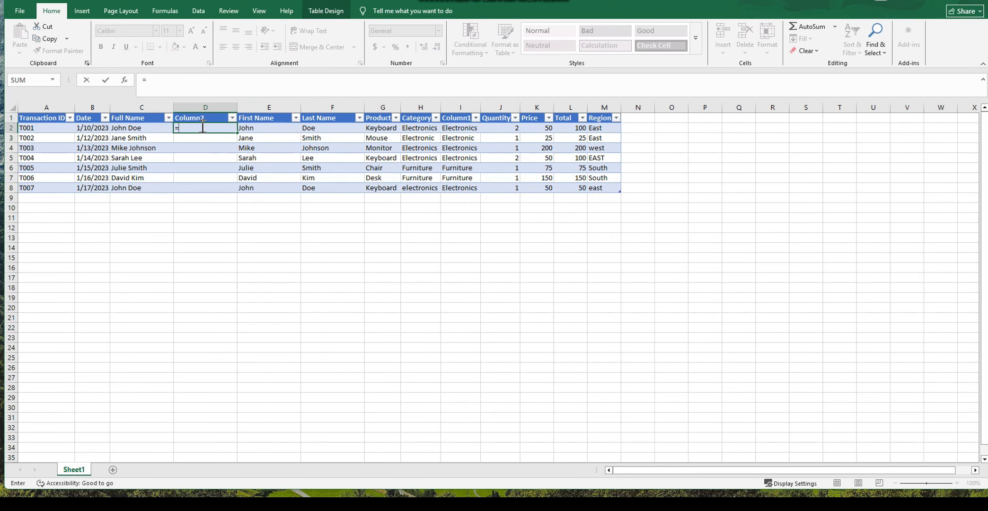
{"action": "key", "text": "Escape"}
Step: Change the last-name initials to lowercase in the first two Full Name entries, C2 and C3
{"action": "double_click", "coordinate": [134, 128]}
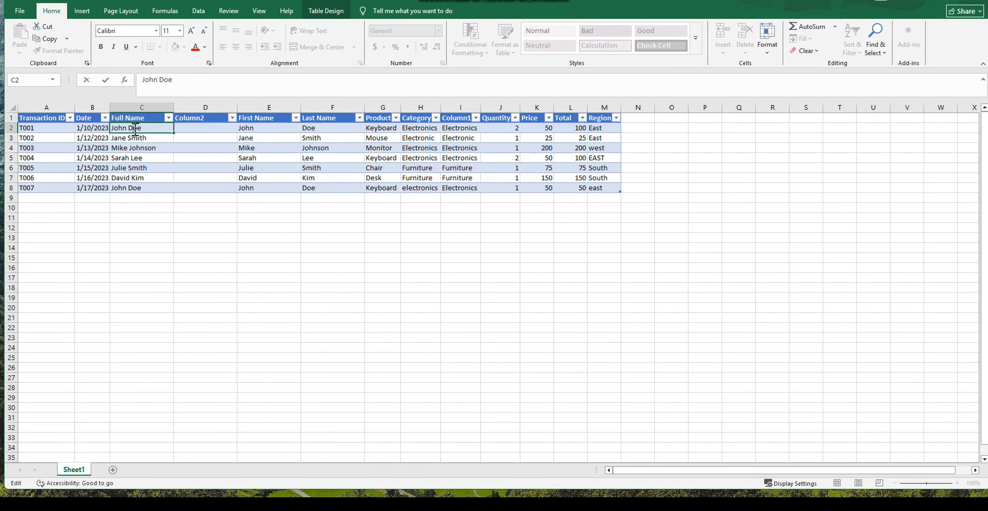
{"action": "left_click", "coordinate": [148, 155]}
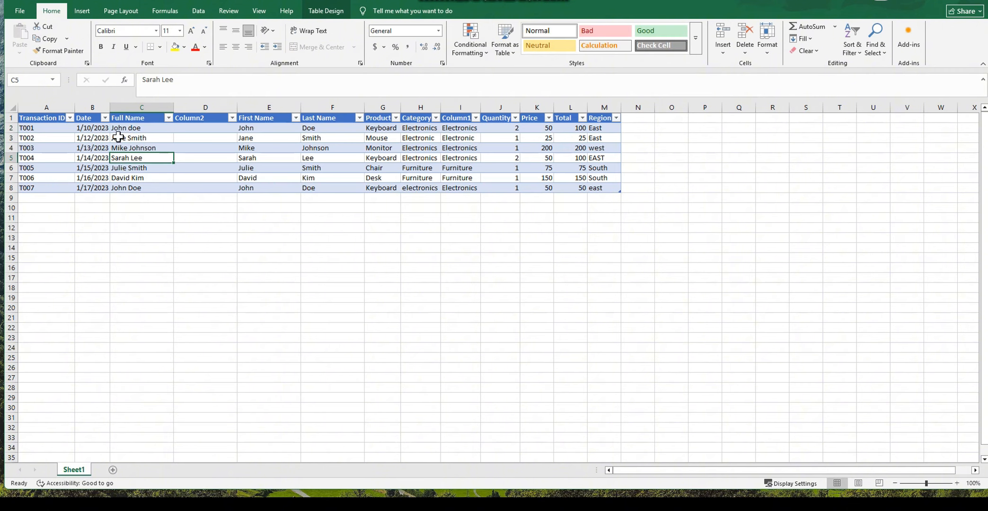
{"action": "left_click", "coordinate": [131, 138]}
{"action": "double_click", "coordinate": [130, 138]}
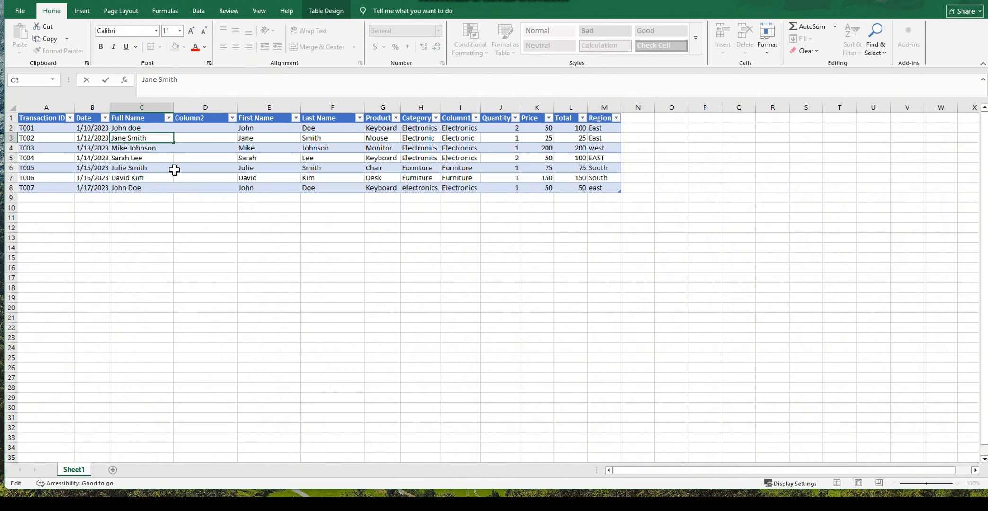
{"action": "key", "text": "BackSpace"}
{"action": "type", "text": "s"}
{"action": "left_click", "coordinate": [190, 131]}
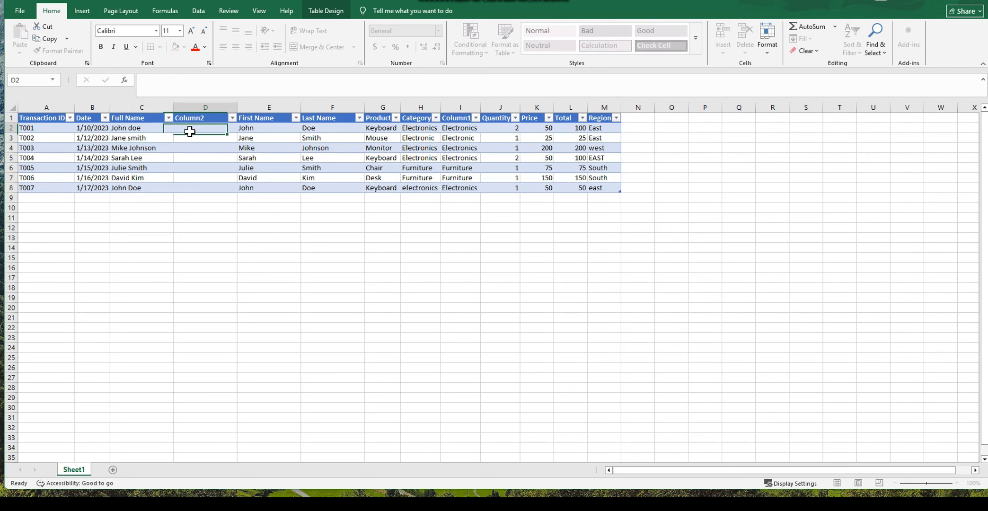
Step: Fill the new column beside Full Name with =PROPER([@[Full Name]]), starting in D2, and delete that column
{"action": "type", "text": "=p"}
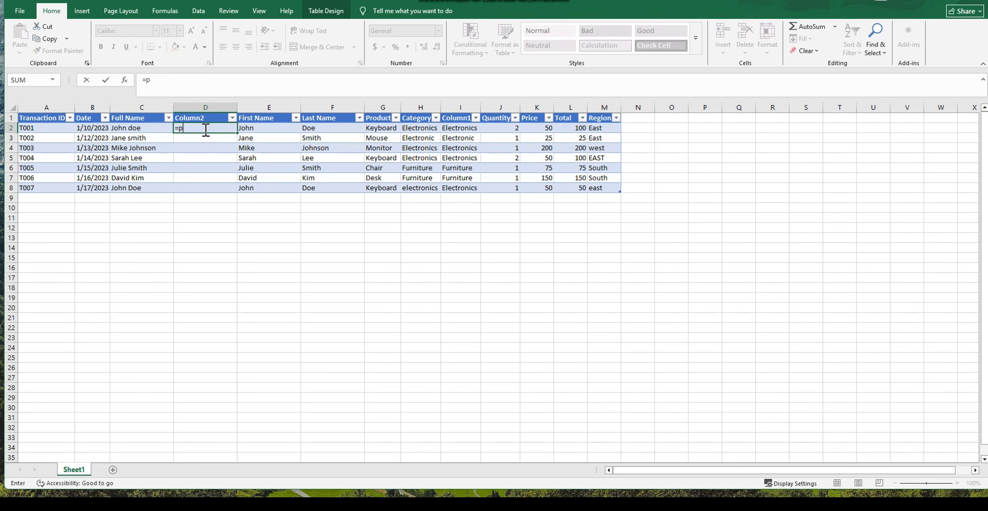
{"action": "type", "text": "rop"}
{"action": "key", "text": "Tab"}
{"action": "left_click", "coordinate": [142, 127]}
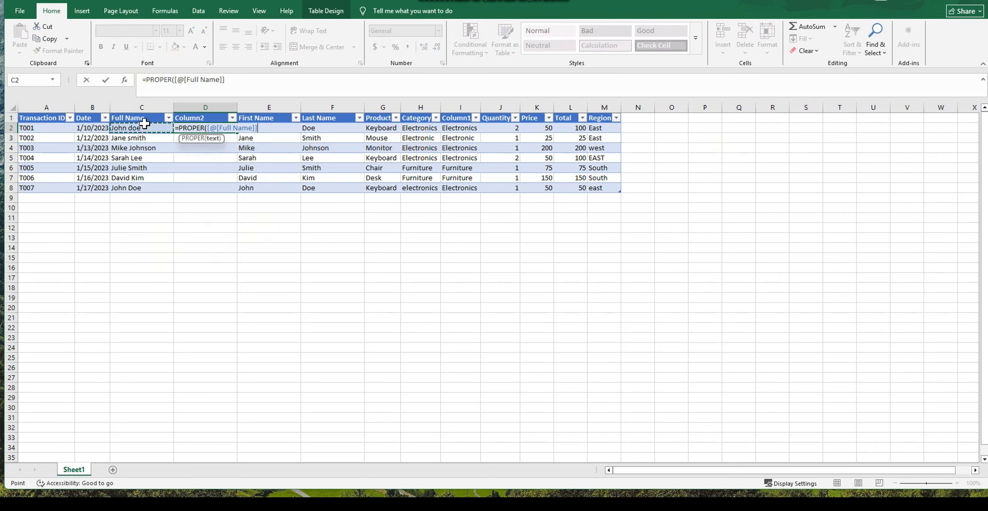
{"action": "key", "text": "Return"}
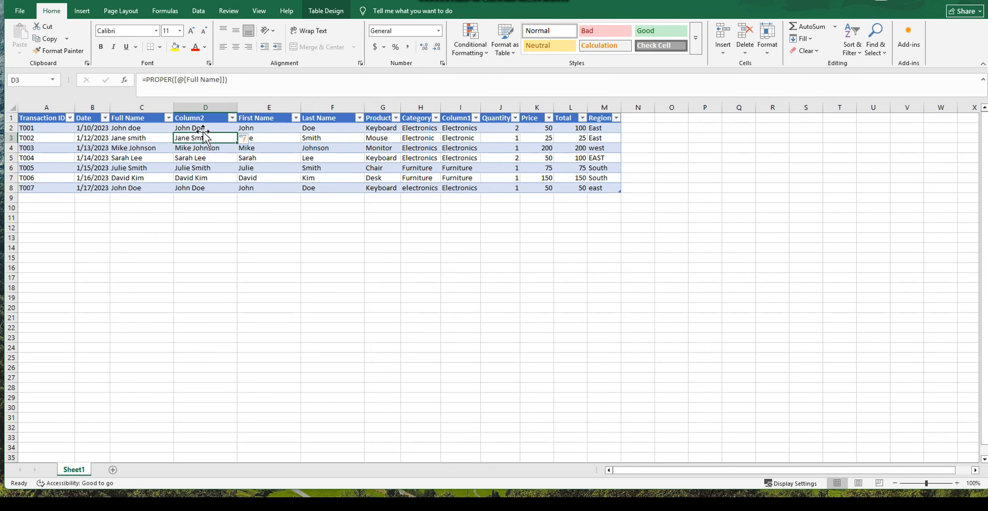
{"action": "right_click", "coordinate": [210, 107]}
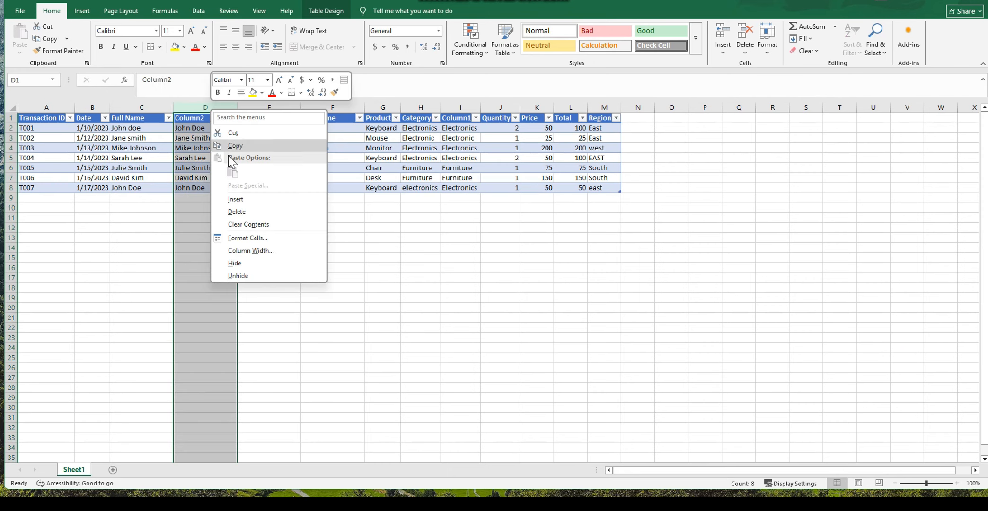
{"action": "left_click", "coordinate": [232, 210]}
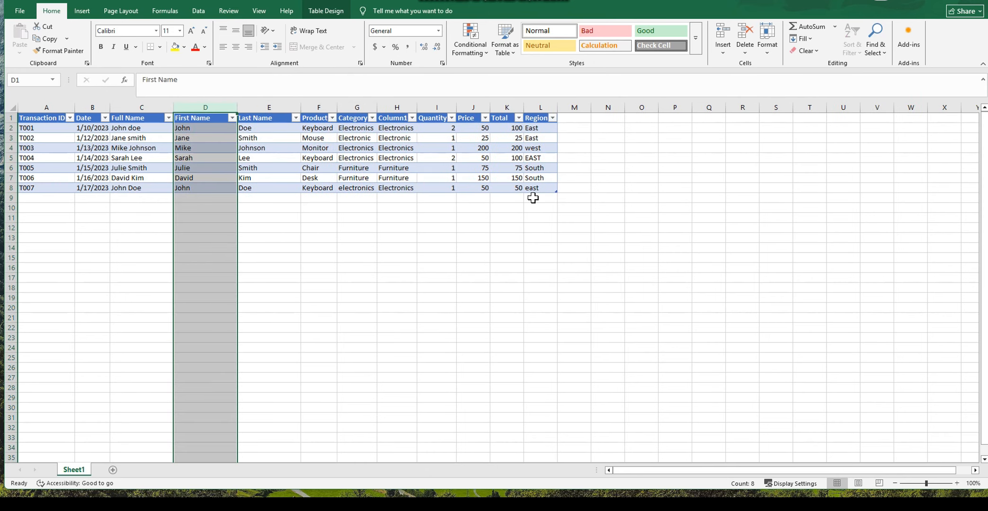
{"action": "left_click", "coordinate": [397, 129]}
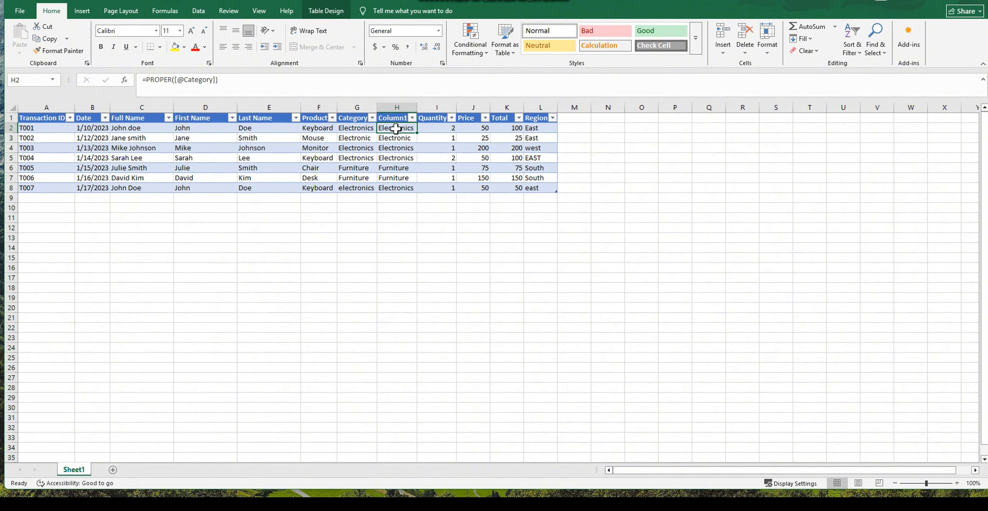
{"action": "type", "text": "="}
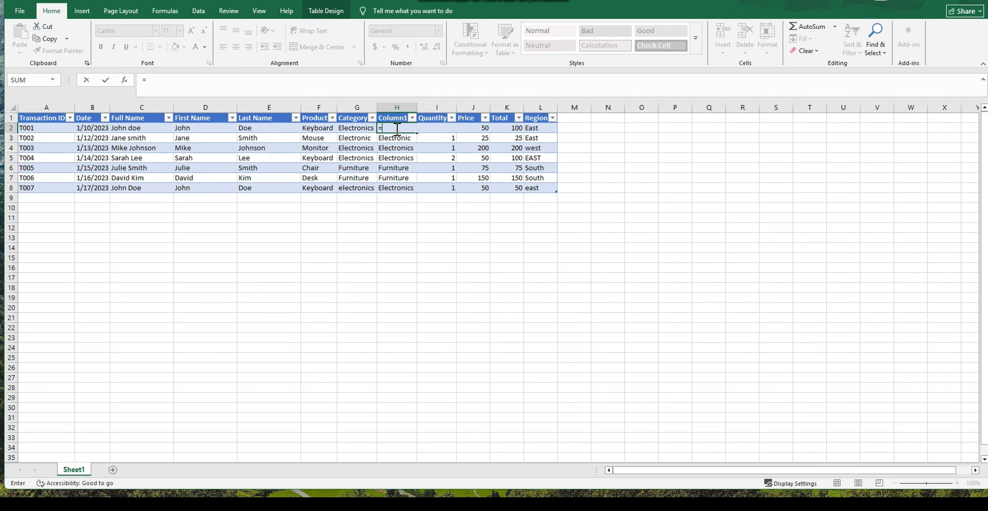
{"action": "type", "text": "up"}
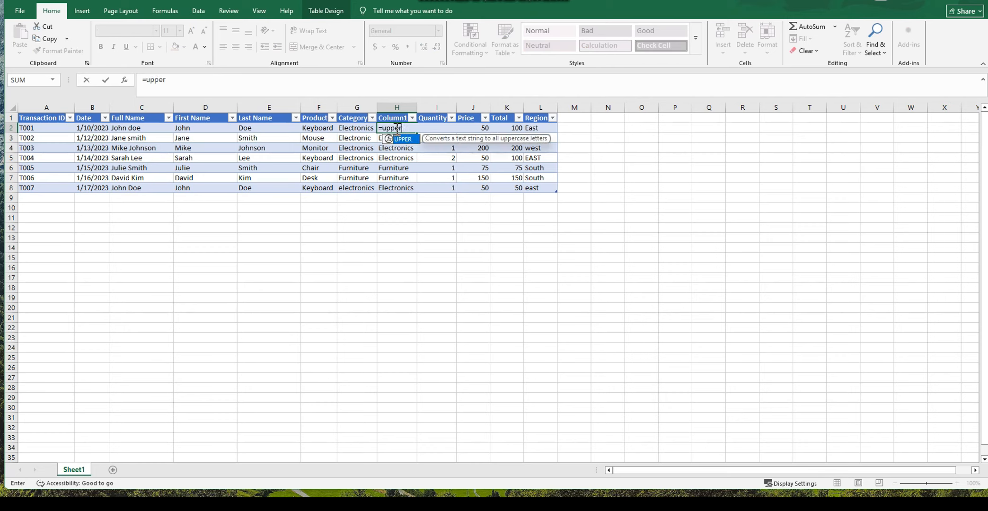
{"action": "type", "text": "per"}
{"action": "key", "text": "Tab"}
{"action": "left_click", "coordinate": [370, 127]}
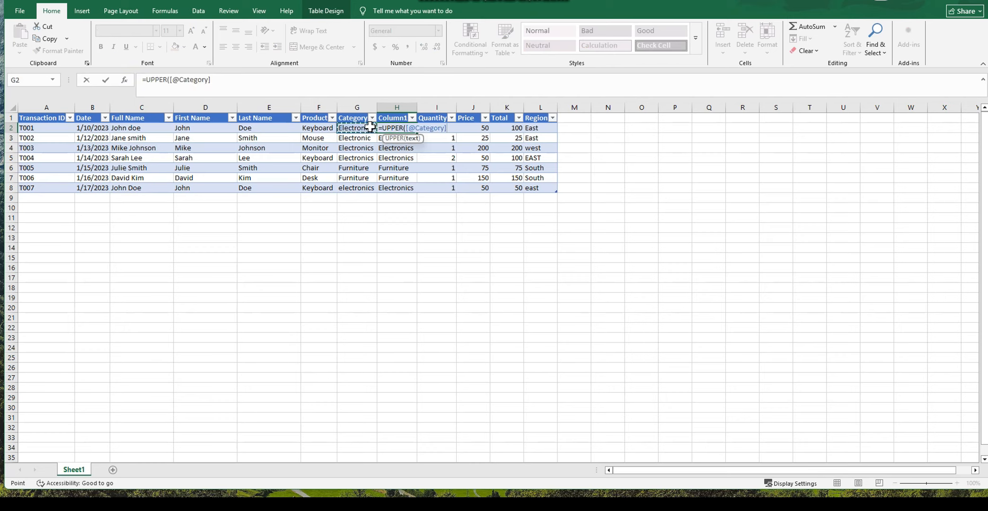
{"action": "key", "text": "Return"}
{"action": "left_click_drag", "start_coordinate": [417, 107], "coordinate": [440, 107]}
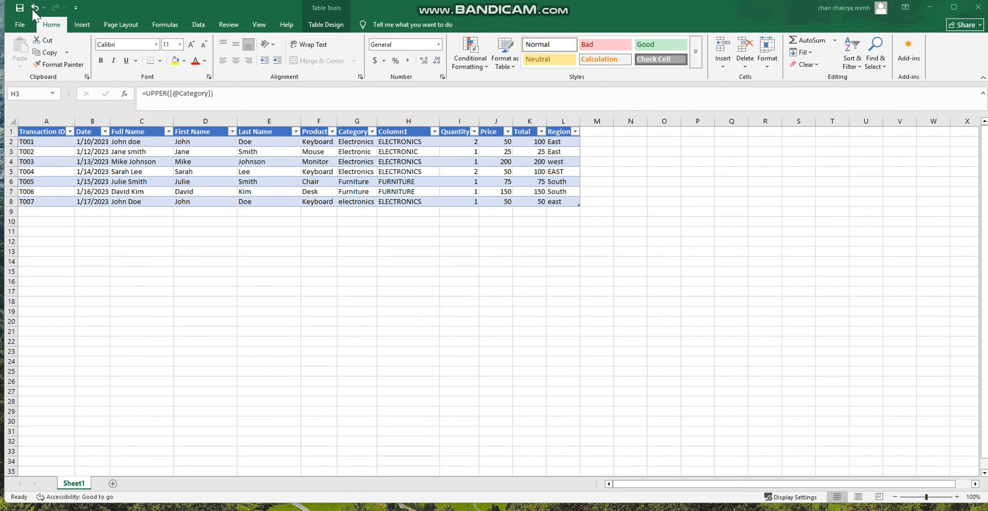
Step: Undo the column widening and the UPPER formula in the column beside Category
{"action": "left_click", "coordinate": [34, 6]}
{"action": "left_click", "coordinate": [34, 7]}
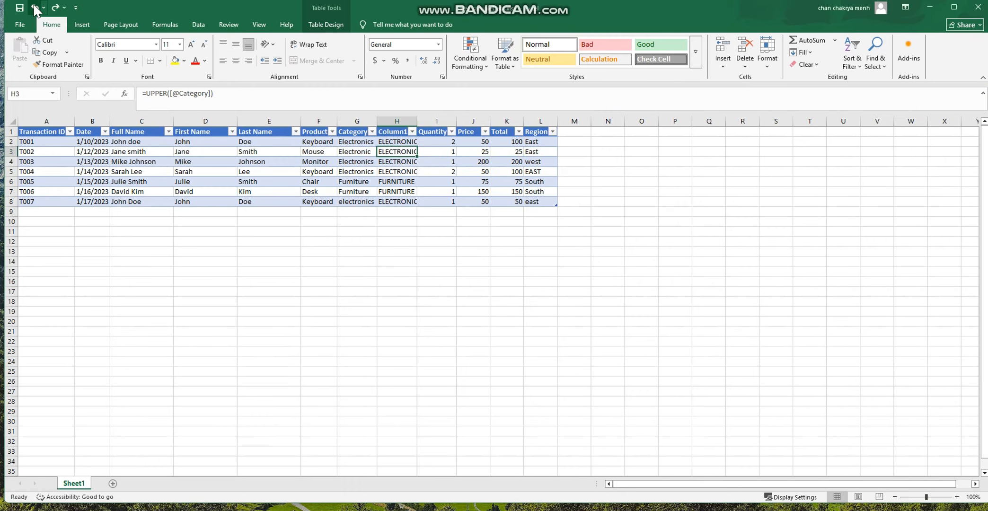
{"action": "left_click", "coordinate": [35, 6]}
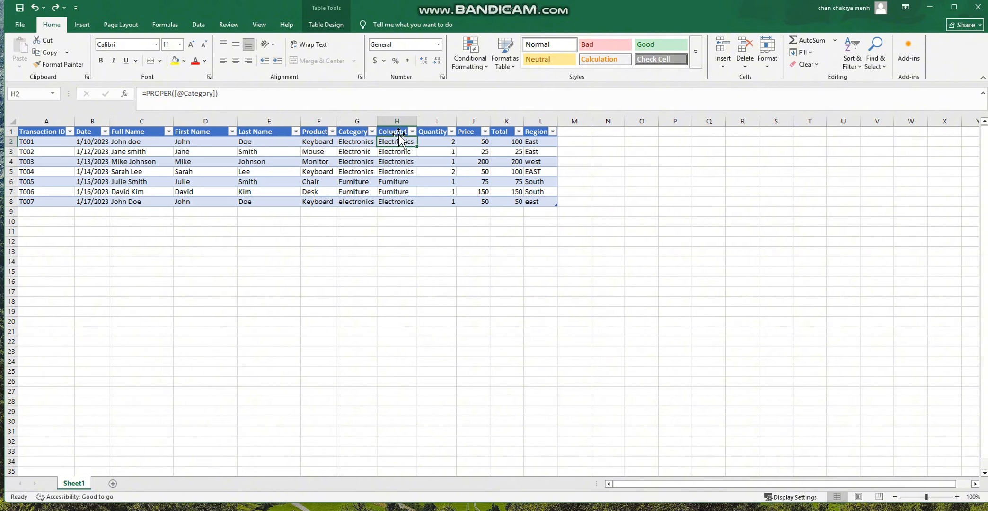
Step: Convert the PROPER formulas in H2:H8 to static values by copying them and pasting values only in place
{"action": "left_click_drag", "start_coordinate": [392, 147], "coordinate": [397, 201]}
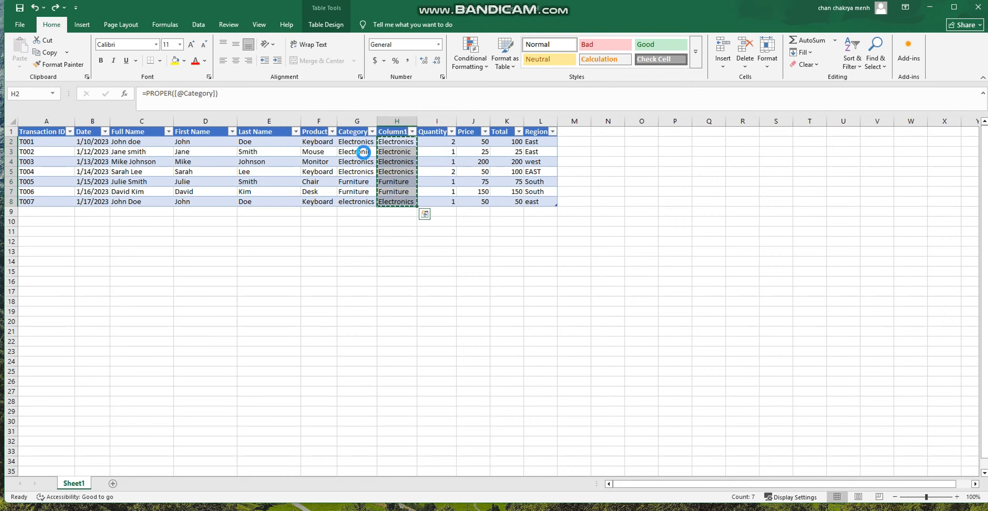
{"action": "key", "text": "ctrl+c"}
{"action": "right_click", "coordinate": [404, 161]}
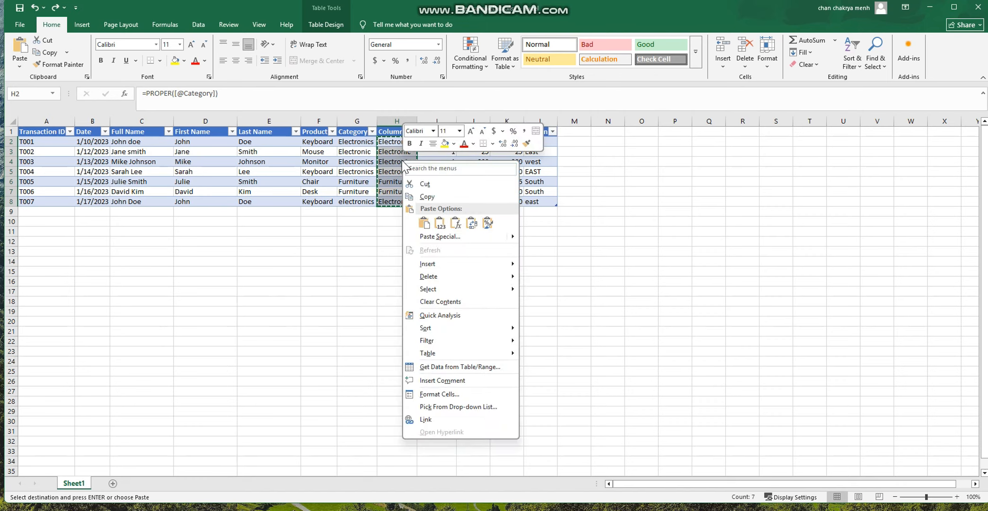
{"action": "left_click", "coordinate": [441, 223]}
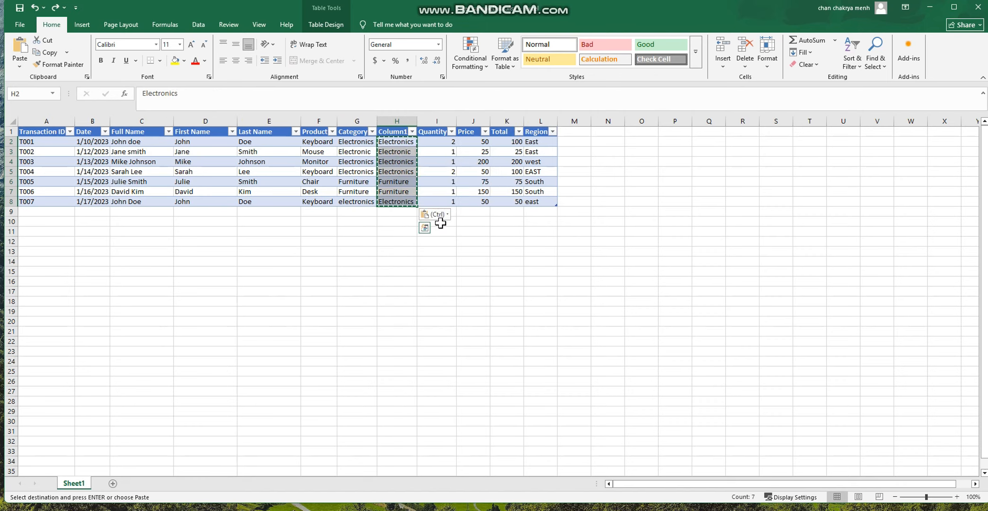
{"action": "left_click", "coordinate": [397, 249]}
{"action": "key", "text": "Escape"}
Step: Copy the header text of the original Category column and delete that column
{"action": "left_click", "coordinate": [354, 133]}
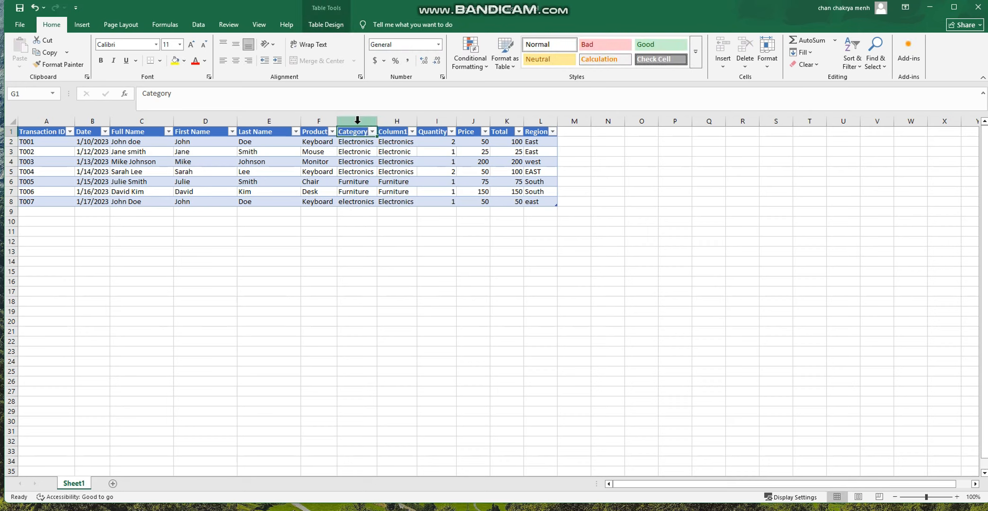
{"action": "double_click", "coordinate": [356, 131]}
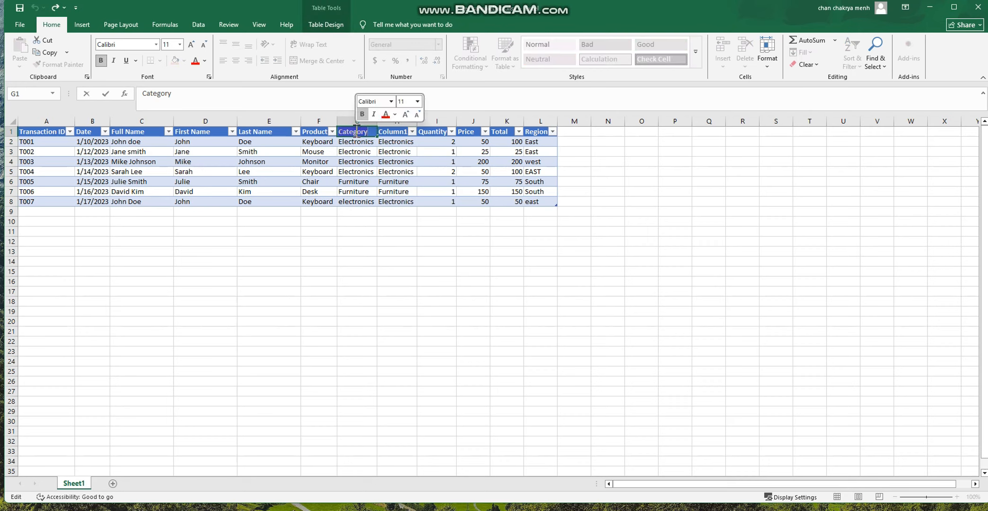
{"action": "left_click", "coordinate": [397, 232]}
{"action": "left_click", "coordinate": [362, 119]}
{"action": "right_click", "coordinate": [362, 119]}
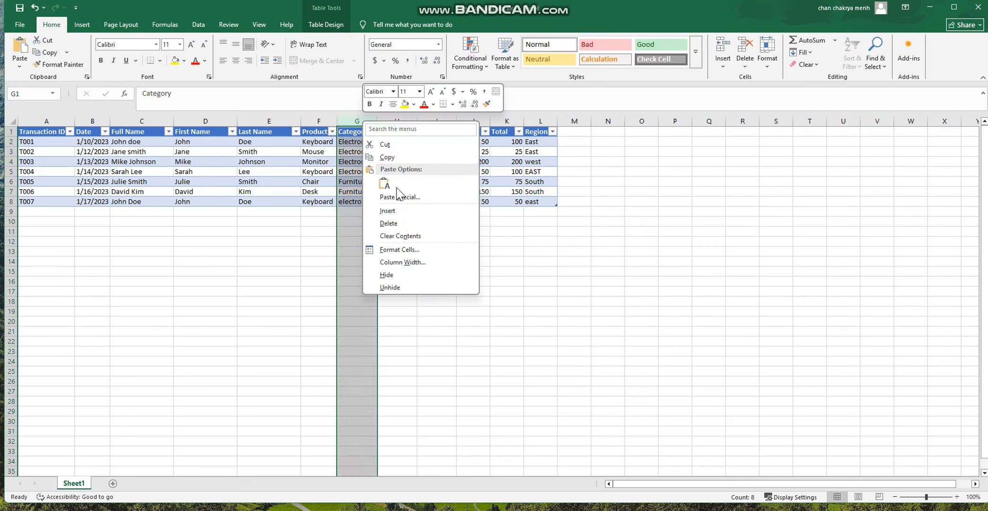
{"action": "left_click", "coordinate": [385, 225]}
Step: Rename the Column1 header to Category
{"action": "left_click", "coordinate": [356, 130]}
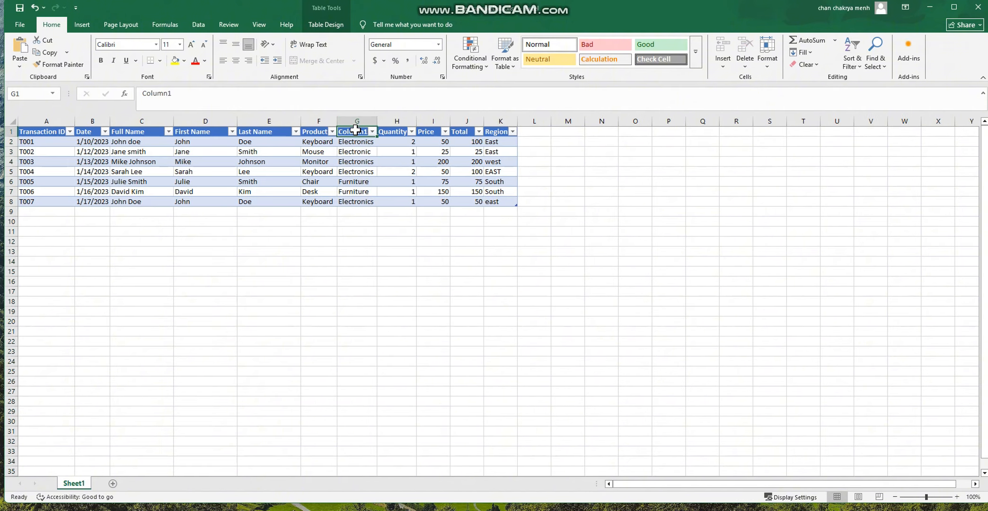
{"action": "left_click_drag", "start_coordinate": [261, 99], "coordinate": [104, 97]}
{"action": "type", "text": "Category"}
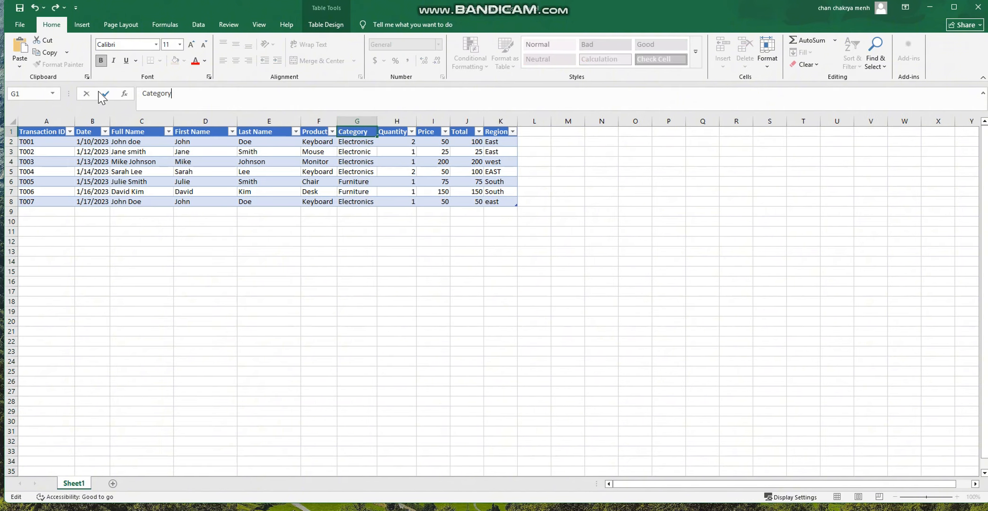
{"action": "left_click", "coordinate": [345, 311]}
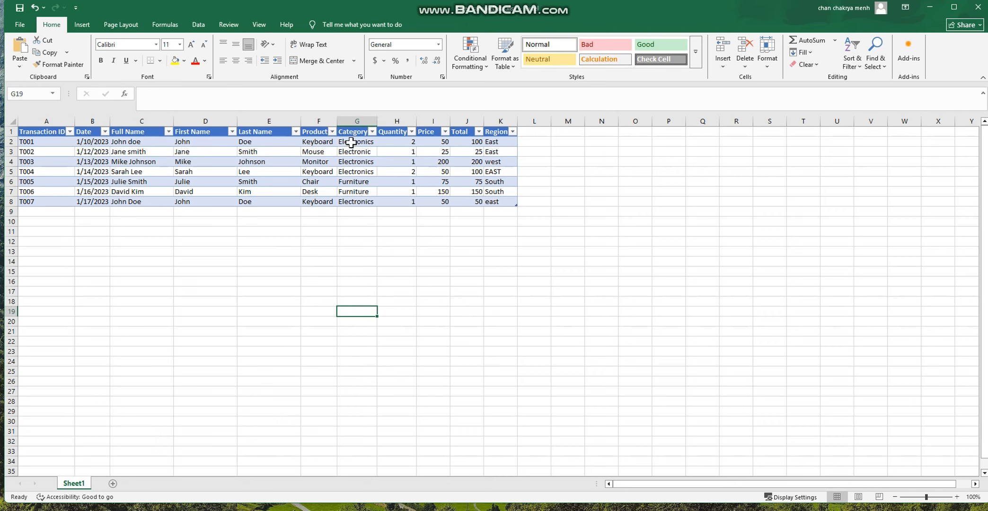
Step: Copy the Electronic entry in G3 of the Category column
{"action": "left_click_drag", "start_coordinate": [353, 142], "coordinate": [354, 204]}
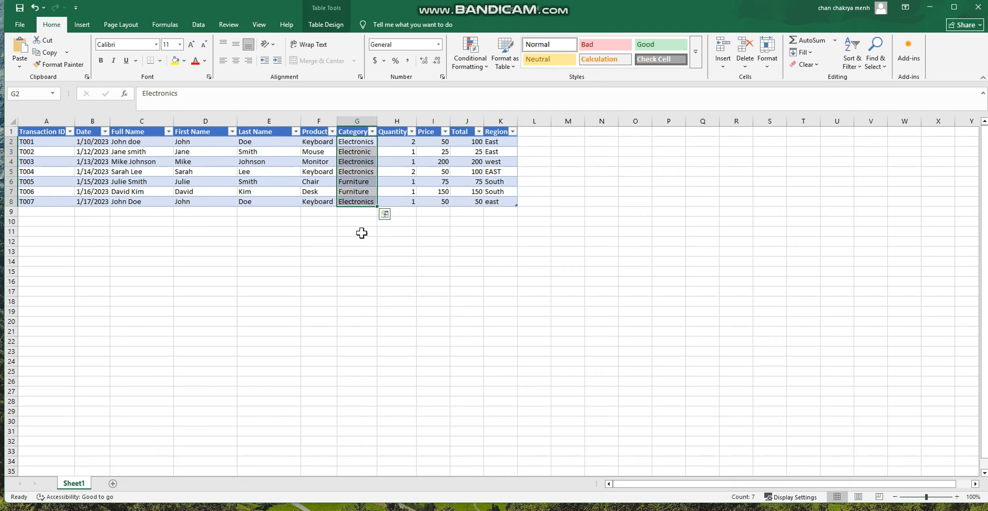
{"action": "left_click", "coordinate": [877, 46]}
{"action": "left_click", "coordinate": [370, 154]}
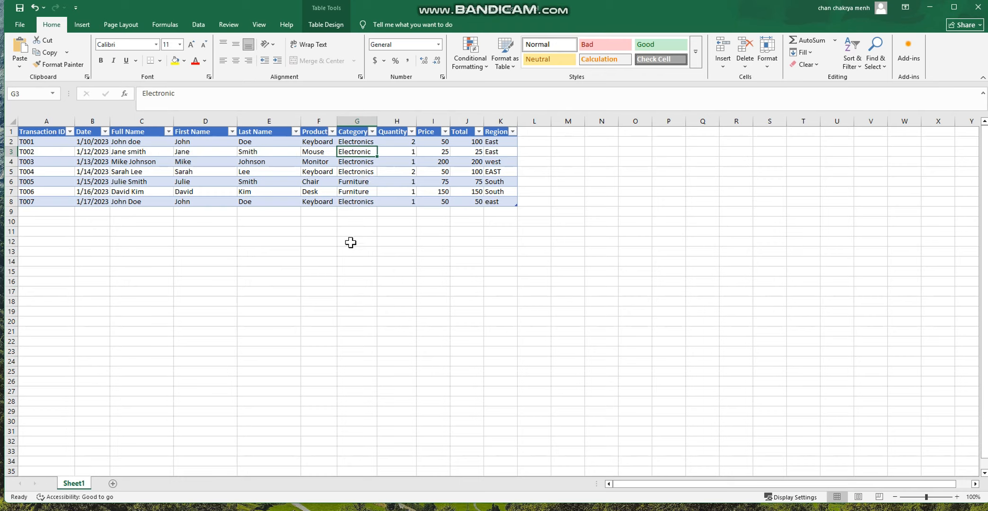
{"action": "right_click", "coordinate": [364, 152]}
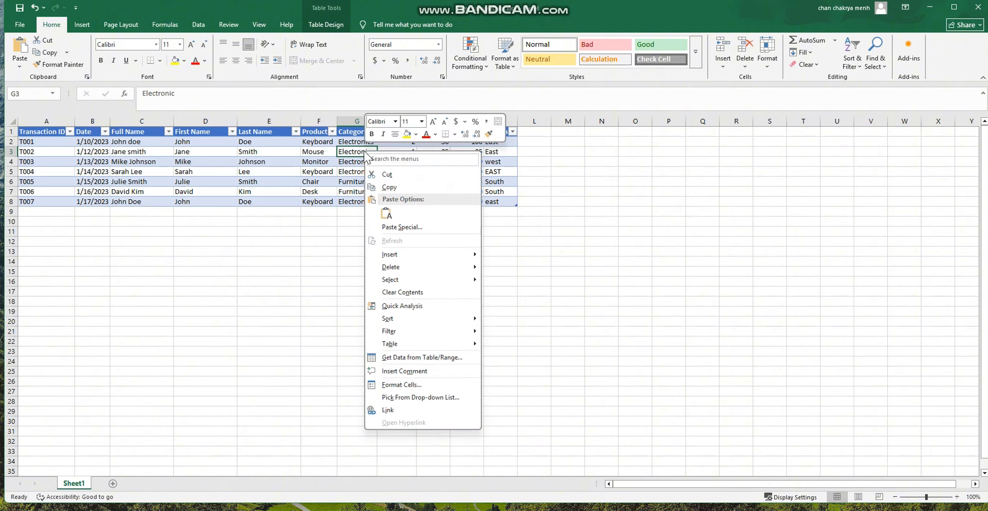
{"action": "left_click", "coordinate": [388, 187]}
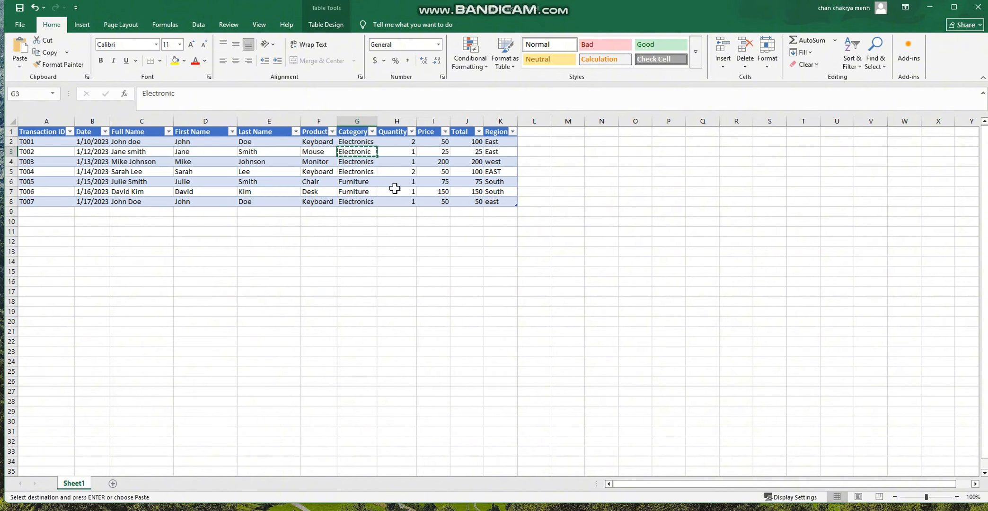
{"action": "left_click", "coordinate": [360, 122]}
{"action": "left_click", "coordinate": [813, 130]}
{"action": "left_click", "coordinate": [378, 163]}
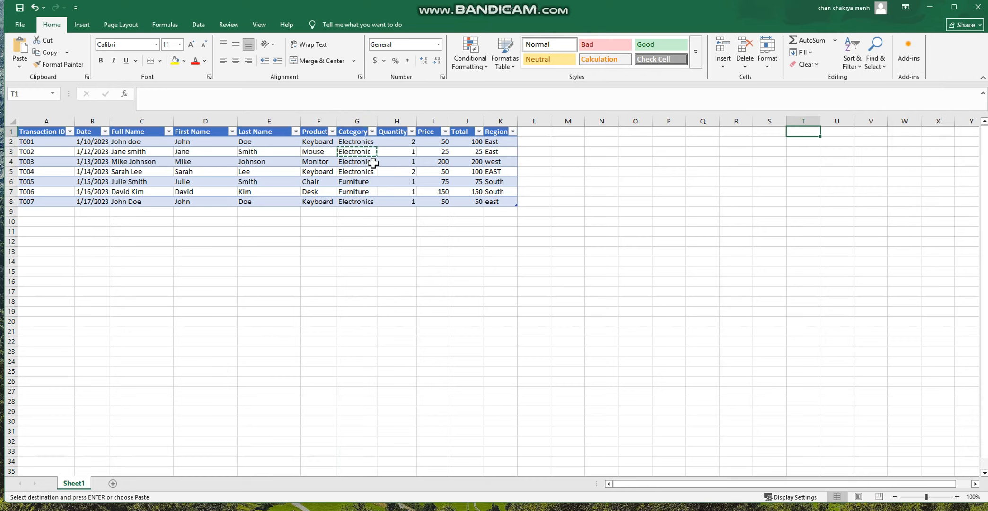
{"action": "left_click_drag", "start_coordinate": [356, 142], "coordinate": [355, 201]}
{"action": "left_click", "coordinate": [811, 202]}
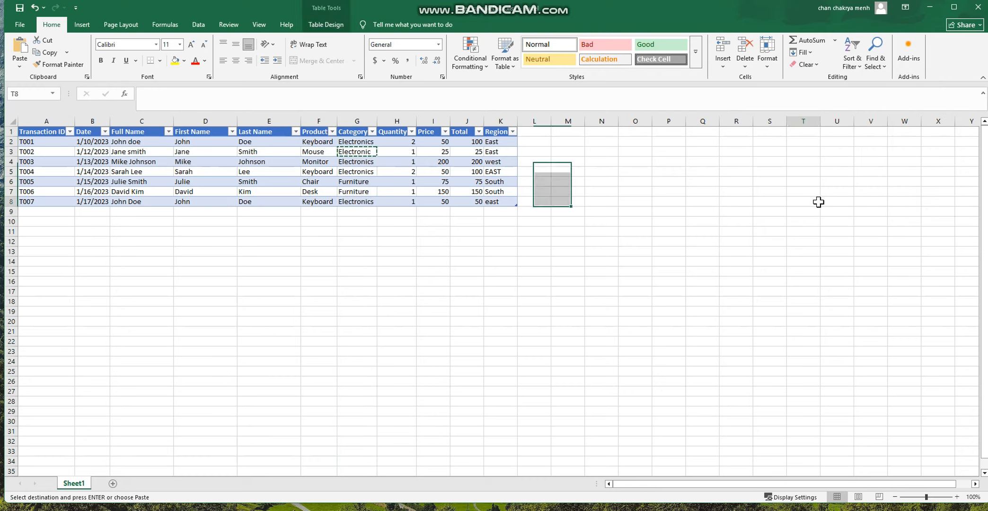
Step: Replace all occurrences of Electronics with Electronic in the Category column cells G2:G8
{"action": "left_click", "coordinate": [876, 56]}
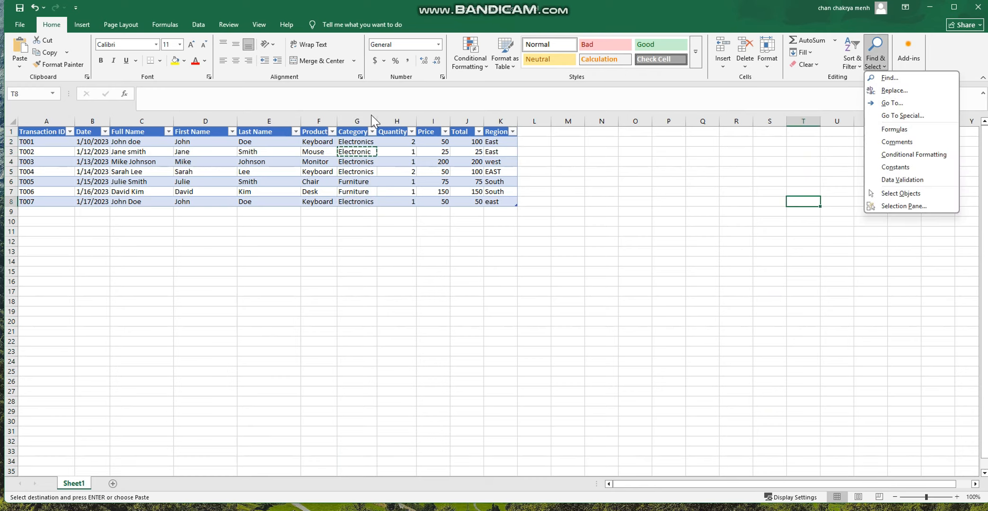
{"action": "left_click", "coordinate": [353, 147]}
{"action": "left_click_drag", "start_coordinate": [356, 142], "coordinate": [354, 201]}
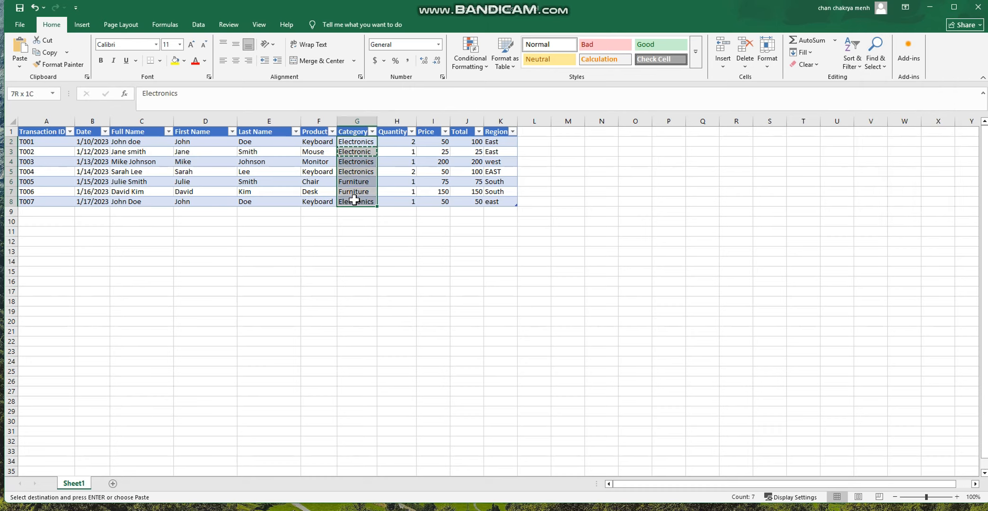
{"action": "left_click", "coordinate": [876, 55]}
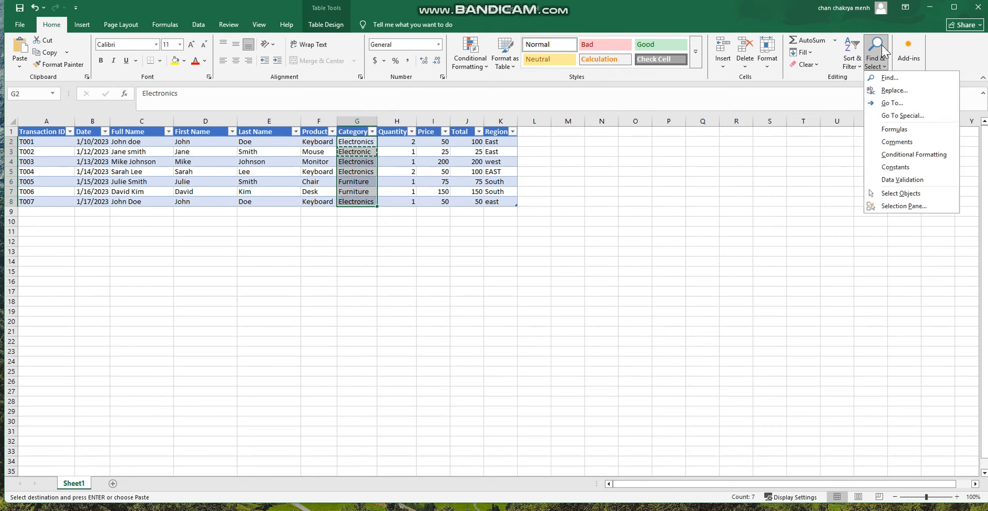
{"action": "left_click", "coordinate": [902, 91]}
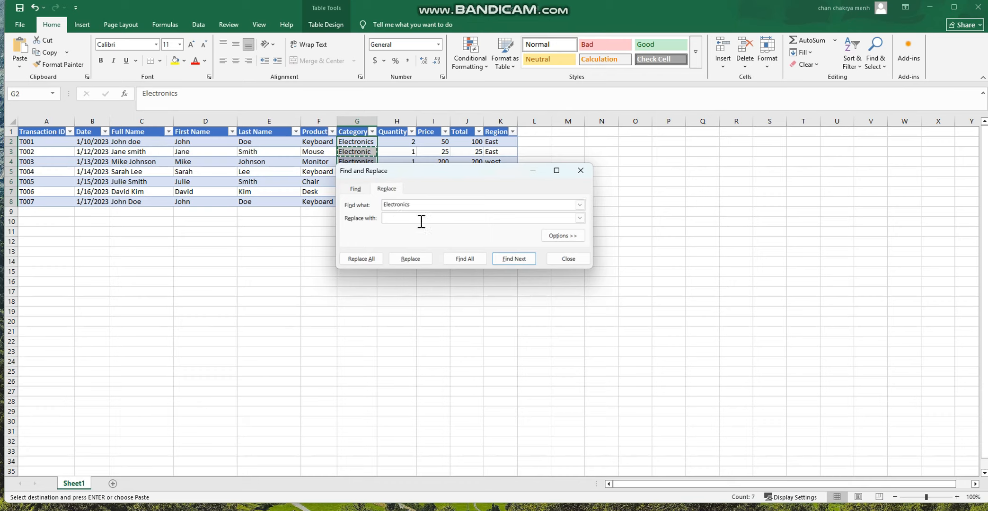
{"action": "left_click", "coordinate": [356, 258]}
{"action": "left_click", "coordinate": [528, 245]}
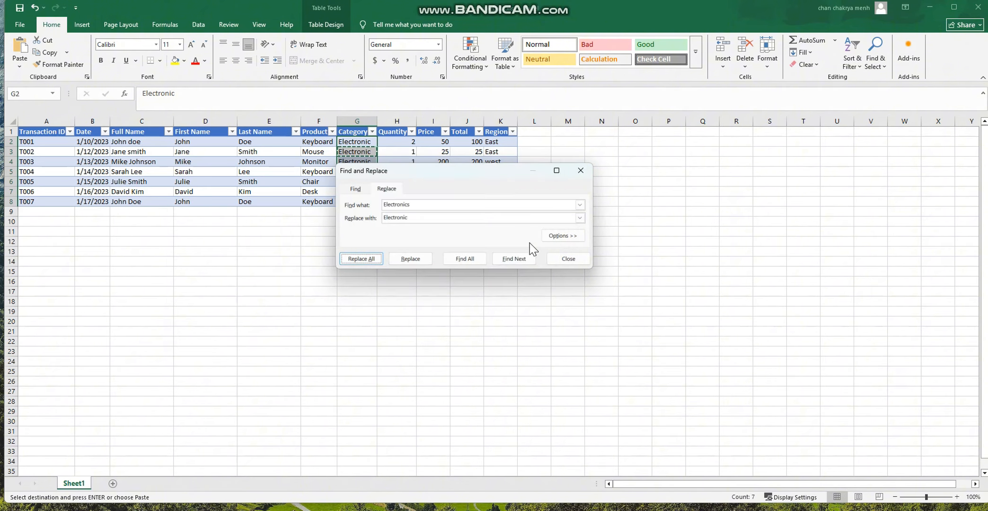
{"action": "left_click", "coordinate": [569, 258]}
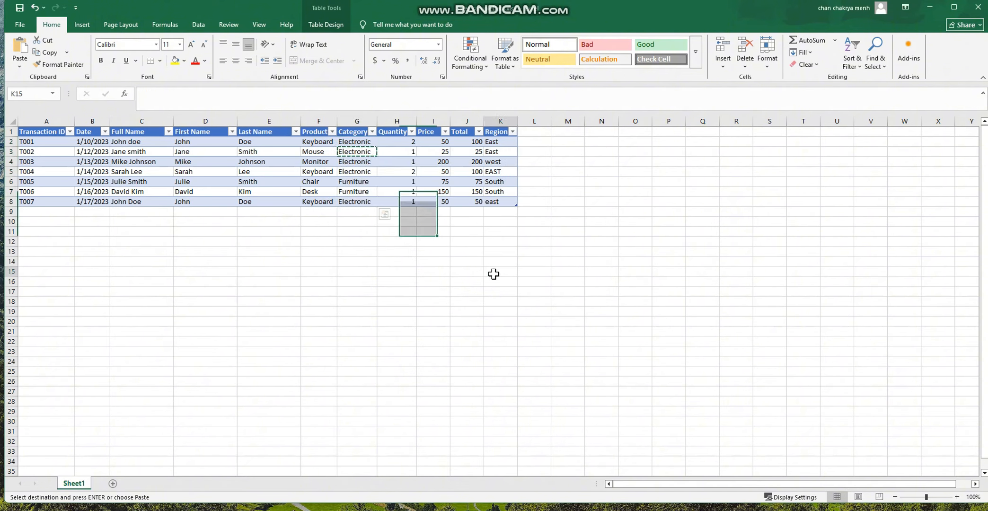
Step: Check the distinct values offered in the Category column's filter list, keeping all of them selected
{"action": "double_click", "coordinate": [370, 181]}
{"action": "left_click", "coordinate": [407, 231]}
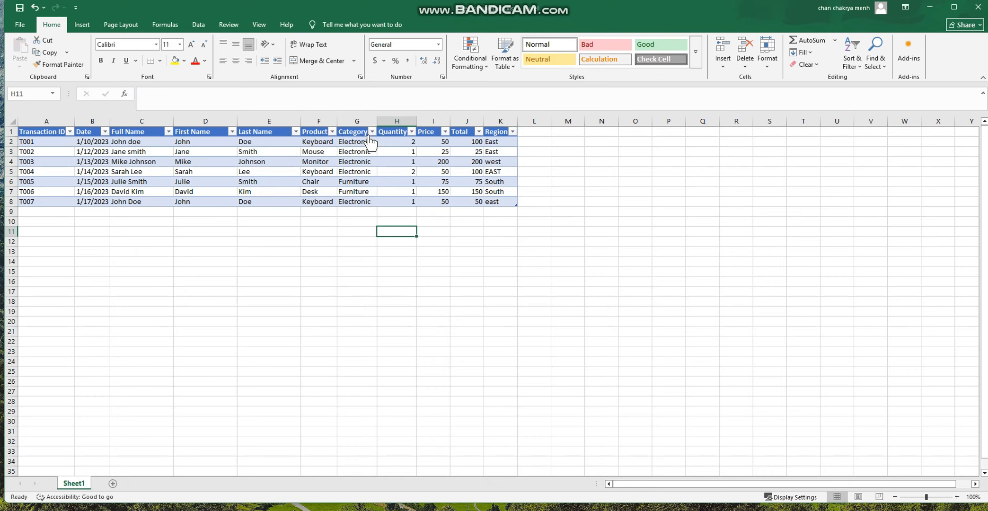
{"action": "left_click", "coordinate": [372, 132]}
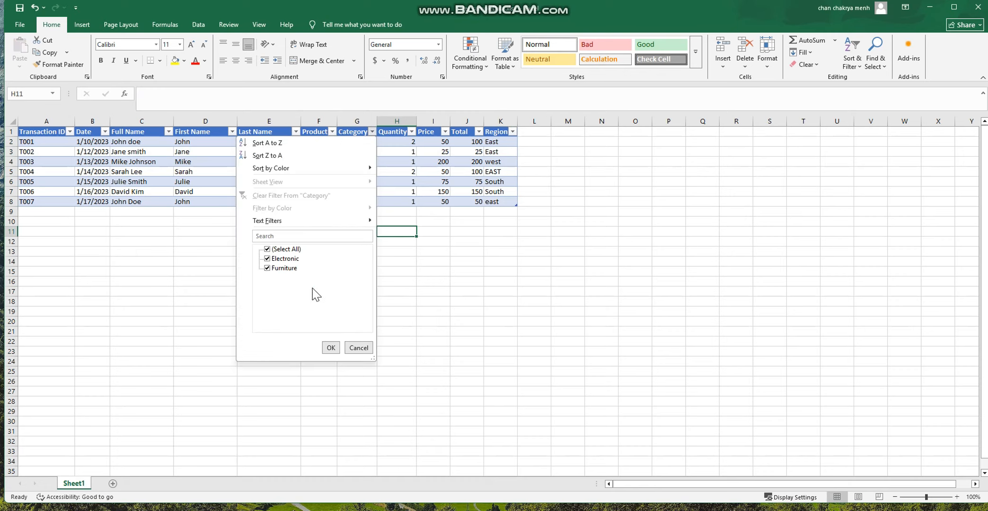
{"action": "left_click", "coordinate": [332, 348]}
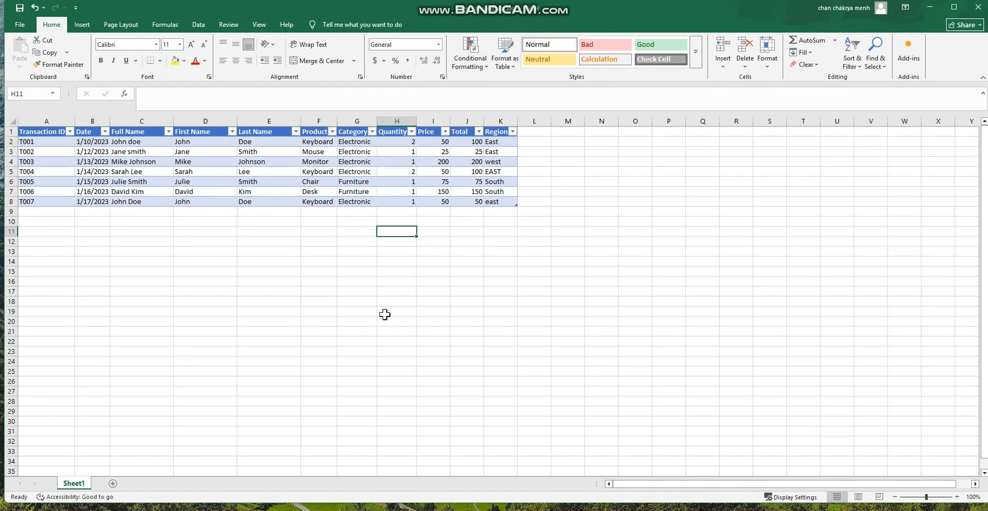
{"action": "left_click", "coordinate": [396, 291]}
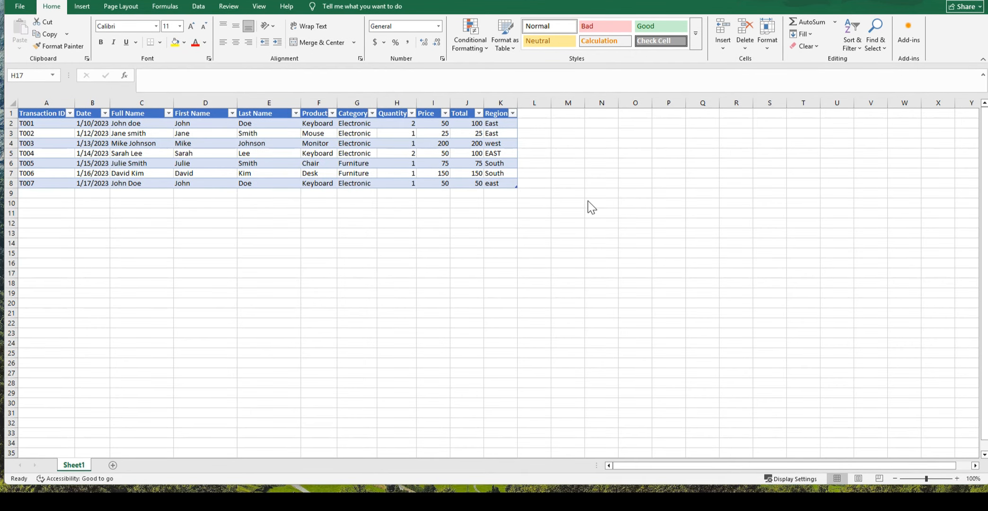
Step: Enter a PROPER formula in L2 that references the Region column, filling a new table column
{"action": "left_click", "coordinate": [514, 124]}
{"action": "left_click", "coordinate": [533, 123]}
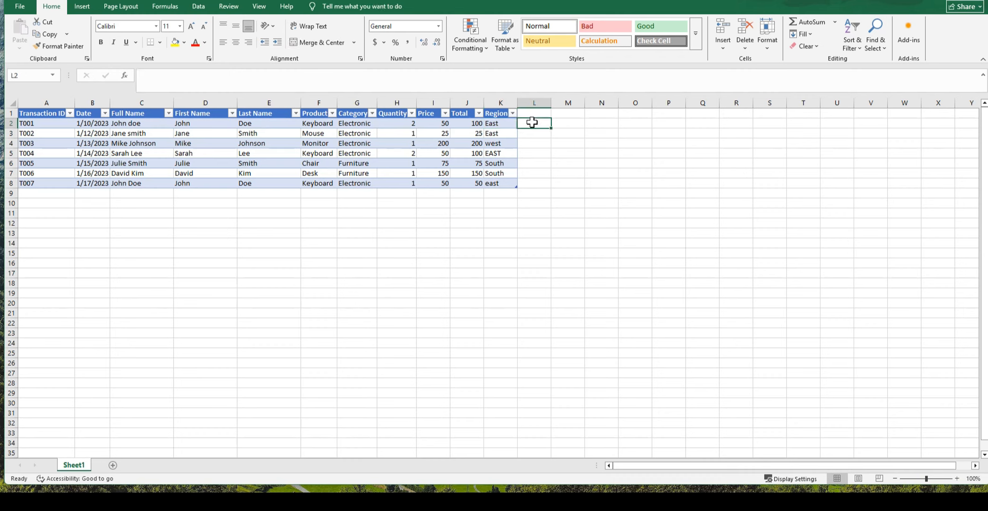
{"action": "type", "text": "="}
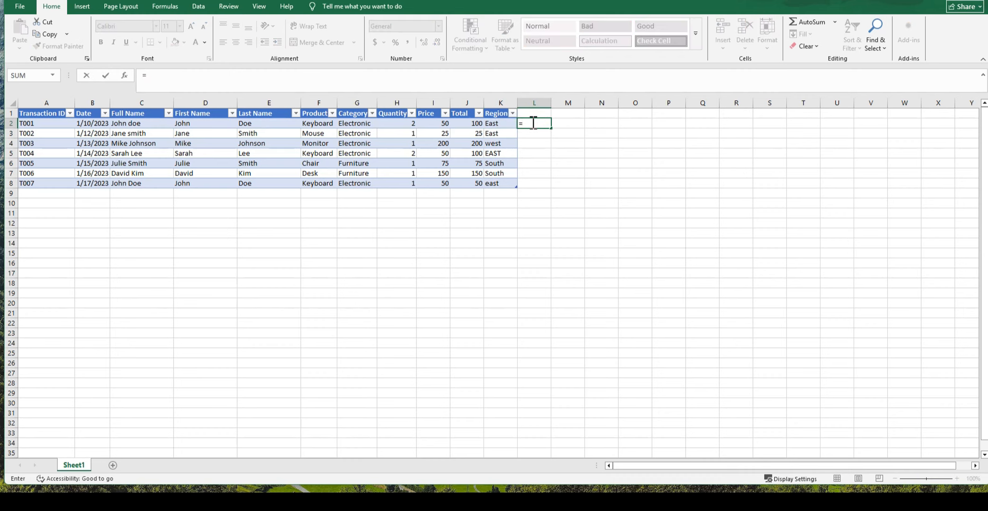
{"action": "type", "text": "prop"}
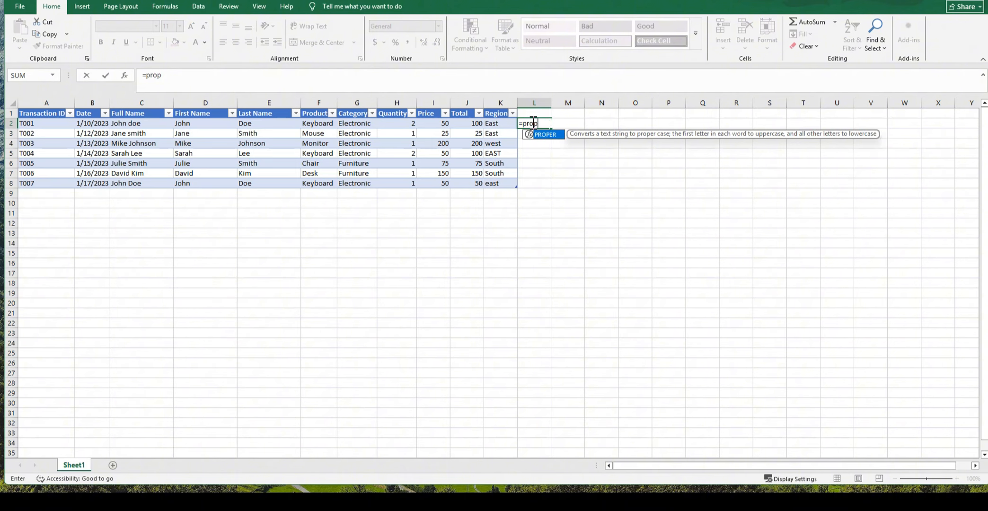
{"action": "key", "text": "Tab"}
{"action": "left_click", "coordinate": [500, 124]}
{"action": "key", "text": "Return"}
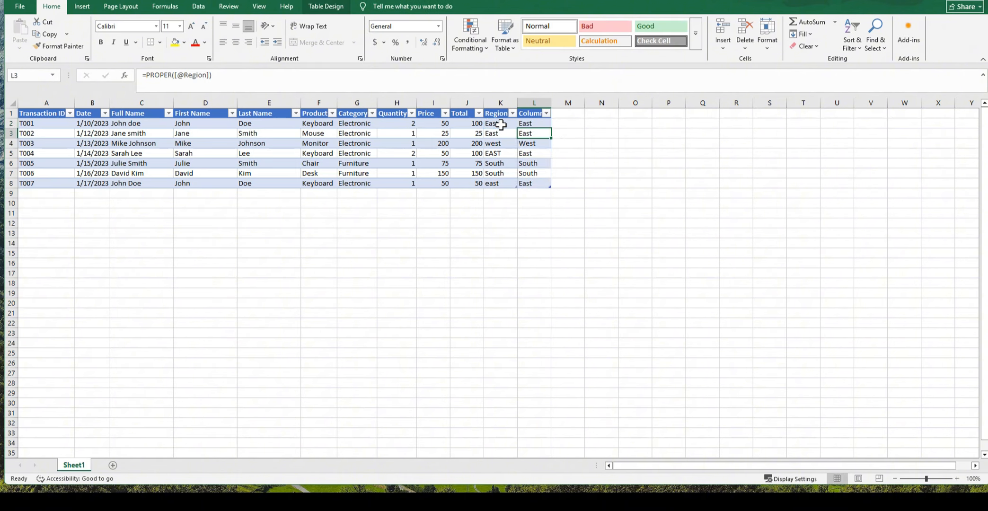
Step: Convert the PROPER formulas in L2:L8 to static values by copying them and pasting values only in place
{"action": "left_click_drag", "start_coordinate": [528, 124], "coordinate": [538, 187]}
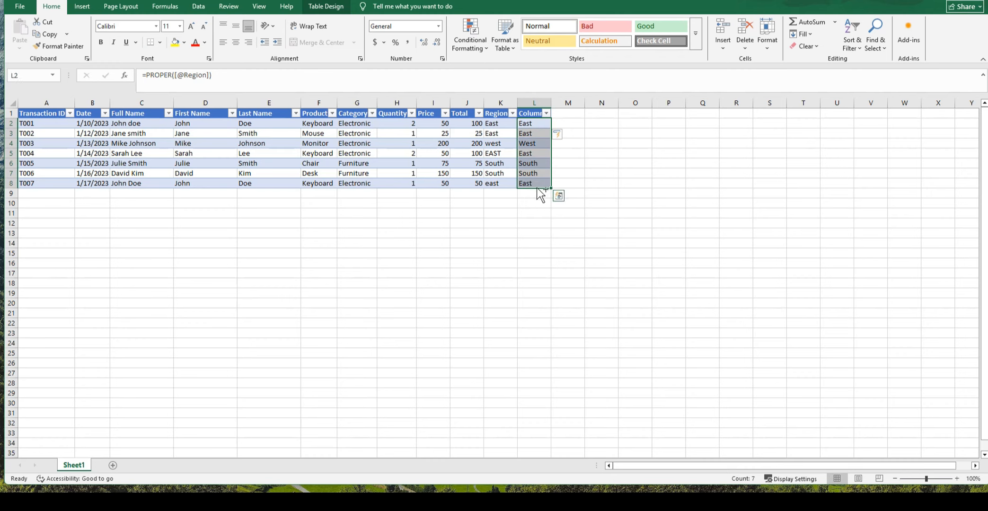
{"action": "key", "text": "ctrl+c"}
{"action": "right_click", "coordinate": [536, 177]}
{"action": "left_click", "coordinate": [572, 235]}
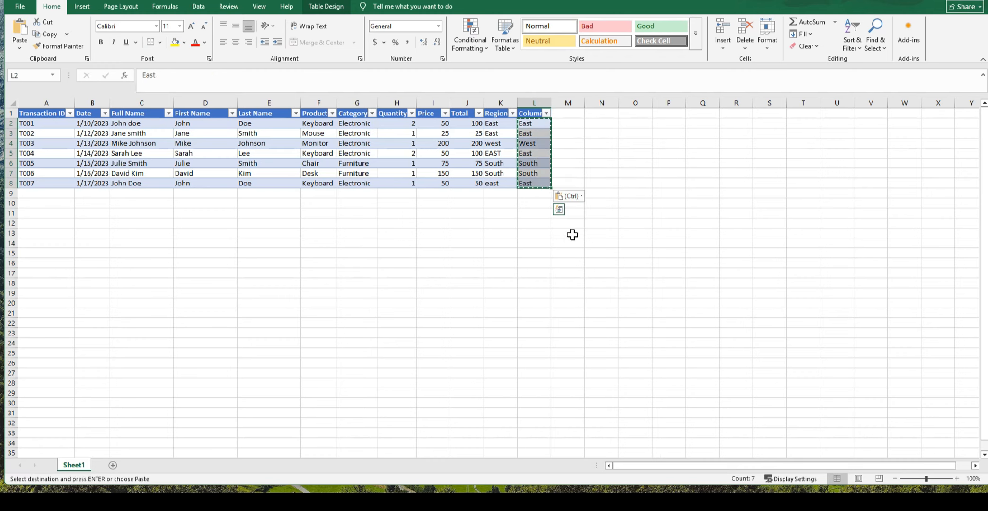
Step: Copy the header text of the original Region column and delete that column
{"action": "double_click", "coordinate": [502, 115]}
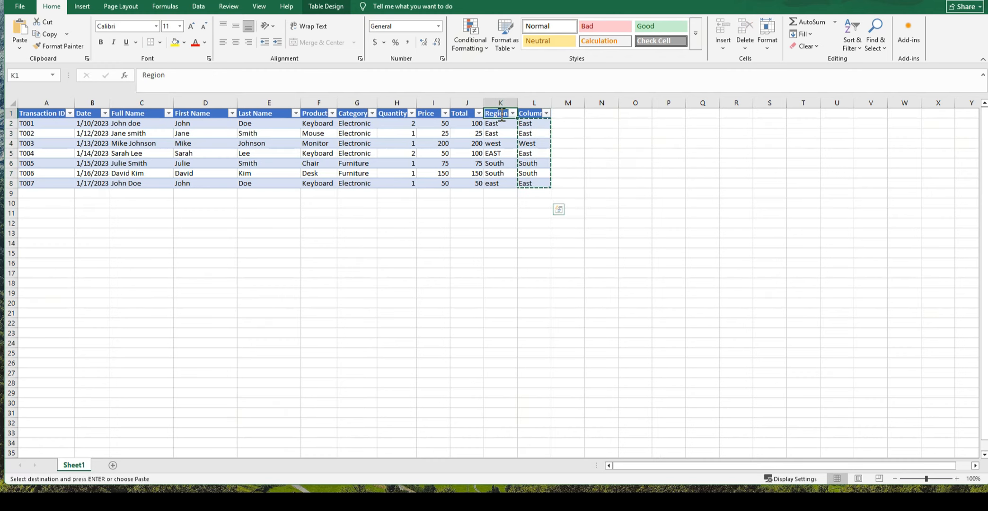
{"action": "key", "text": "Escape"}
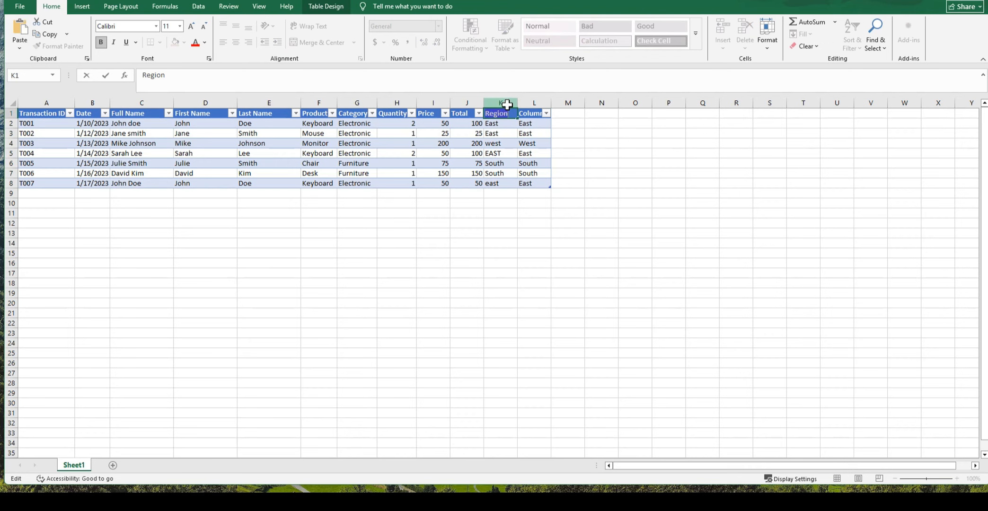
{"action": "left_click", "coordinate": [508, 102]}
{"action": "right_click", "coordinate": [507, 103]}
{"action": "left_click", "coordinate": [549, 212]}
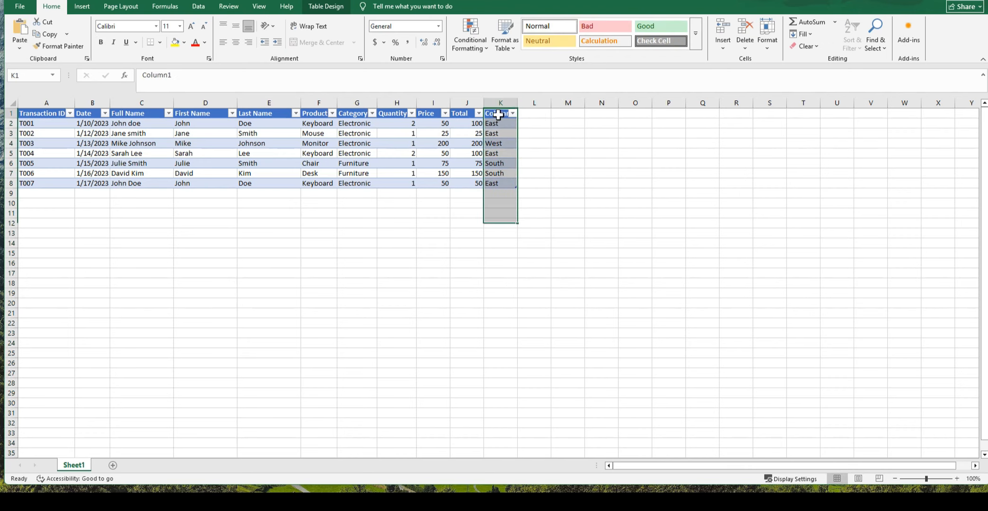
Step: Rename the Column1 header in K1 to Region
{"action": "double_click", "coordinate": [221, 85]}
{"action": "type", "text": "Region"}
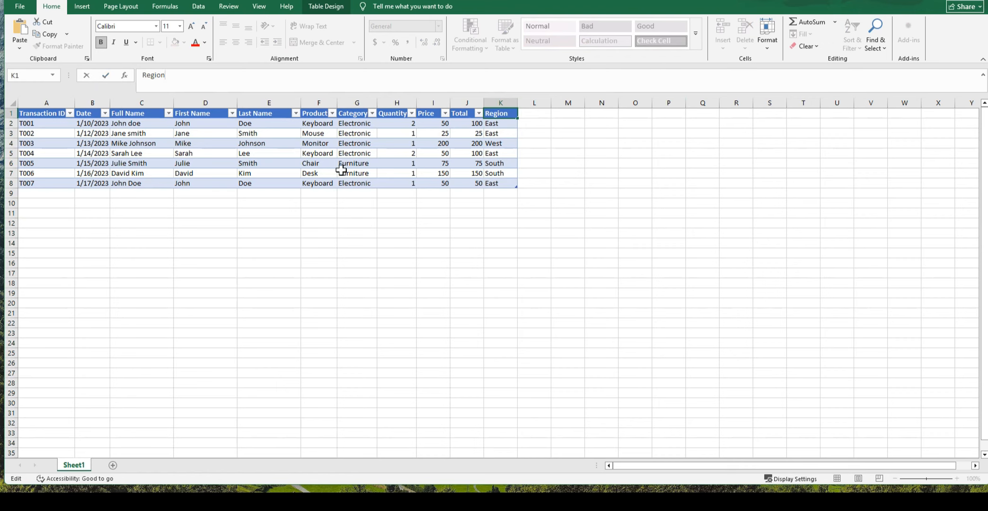
{"action": "left_click", "coordinate": [468, 192]}
Step: Check the distinct values in the Region column's filter list and leave the filter unchanged
{"action": "left_click", "coordinate": [512, 114]}
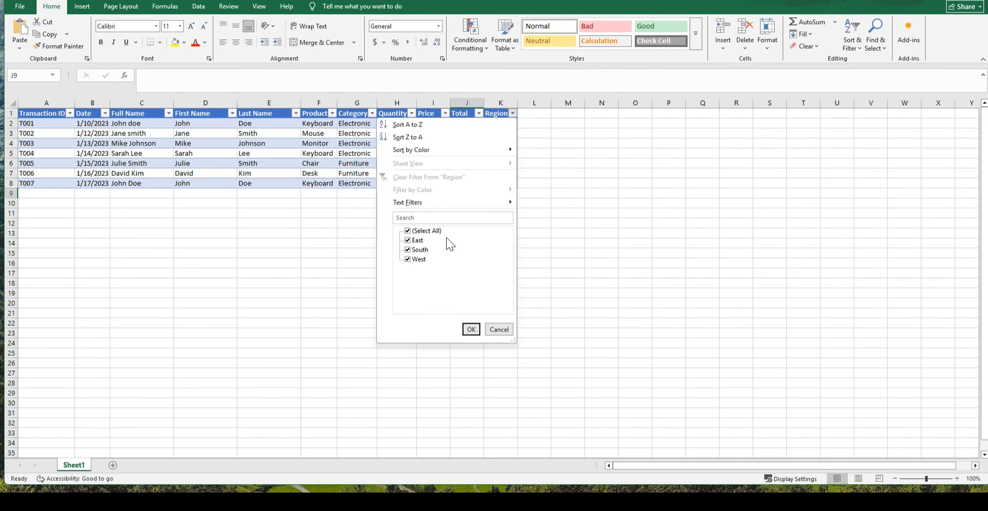
{"action": "left_click", "coordinate": [500, 330]}
{"action": "left_click", "coordinate": [534, 163]}
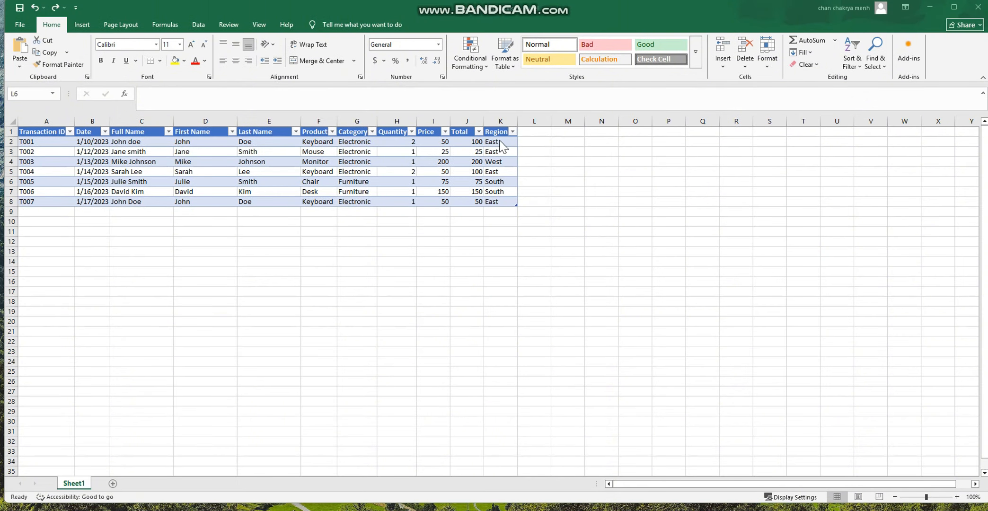
{"action": "left_click", "coordinate": [537, 141]}
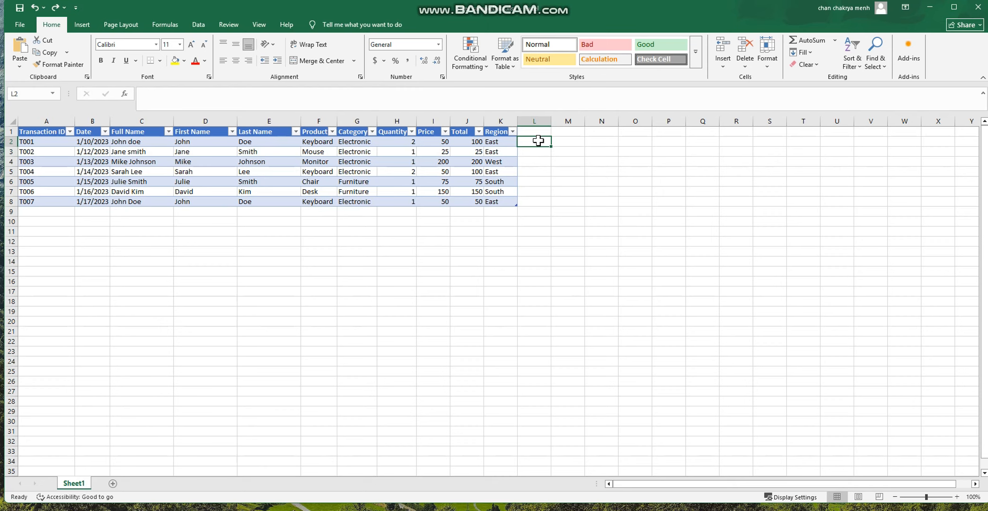
{"action": "type", "text": "="}
{"action": "left_click", "coordinate": [393, 140]}
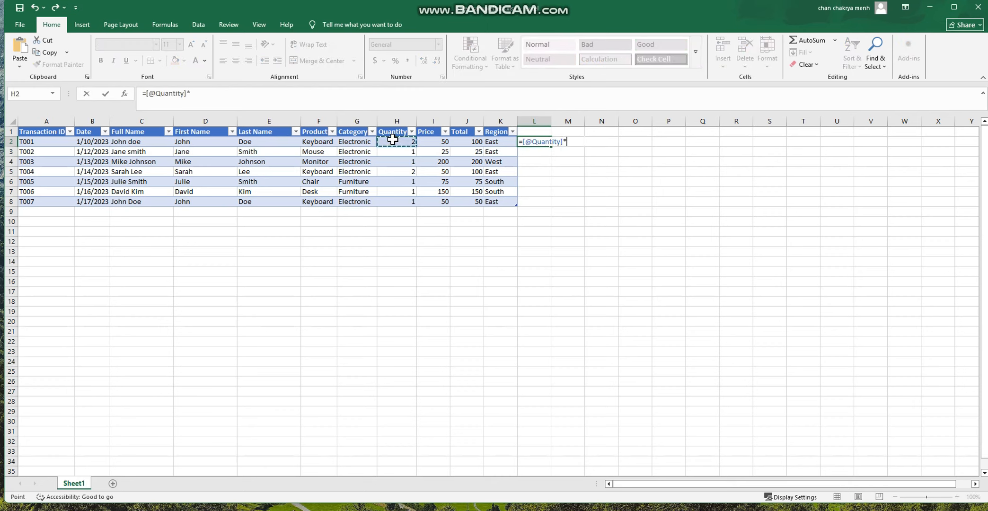
{"action": "type", "text": "*"}
{"action": "left_click", "coordinate": [430, 141]}
{"action": "key", "text": "Return"}
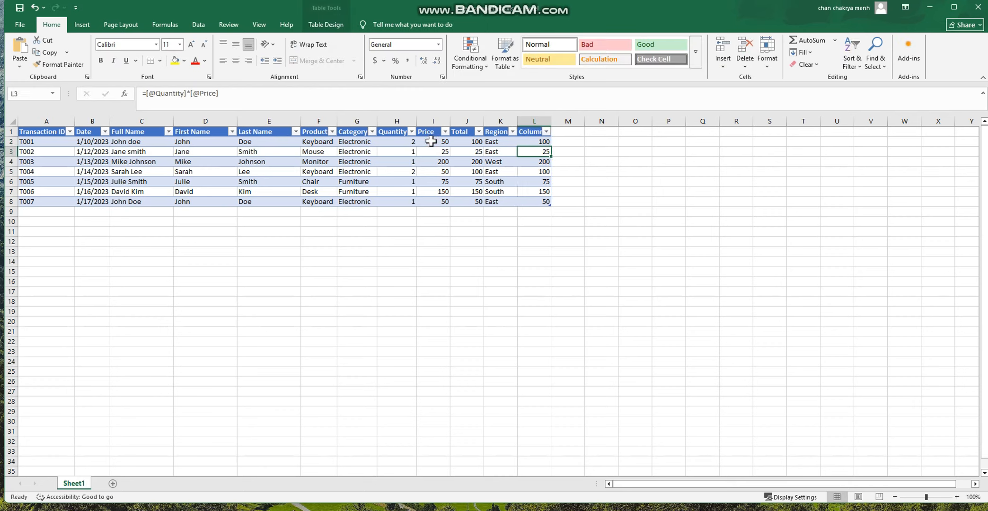
{"action": "left_click", "coordinate": [442, 152]}
{"action": "left_click_drag", "start_coordinate": [464, 140], "coordinate": [465, 200]}
{"action": "left_click", "coordinate": [566, 152]}
Step: Delete helper column L containing the Quantity times Price formula
{"action": "right_click", "coordinate": [535, 121]}
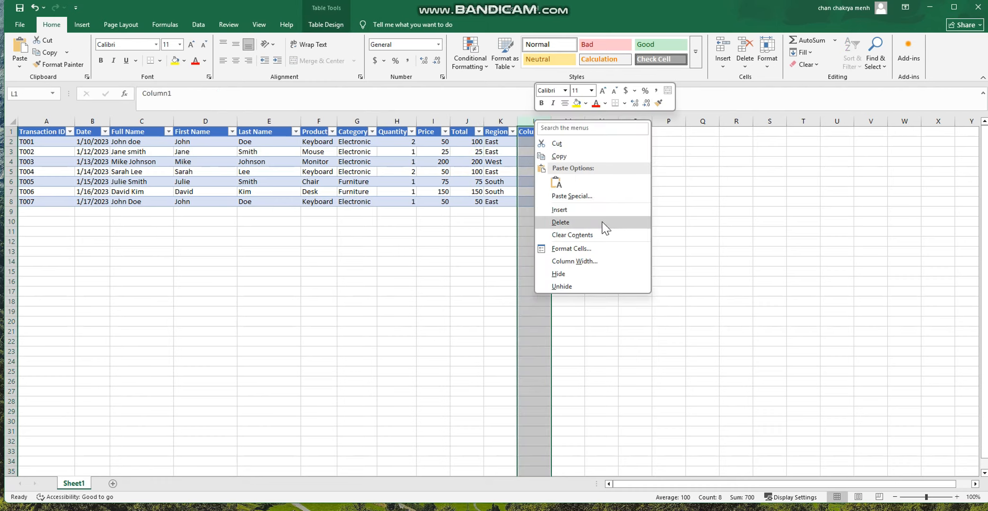
{"action": "left_click", "coordinate": [561, 222]}
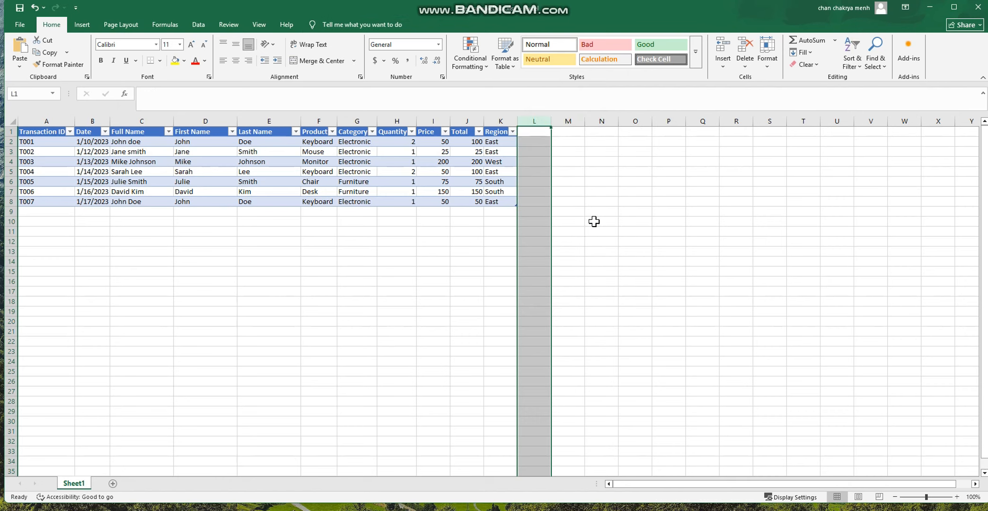
{"action": "left_click", "coordinate": [205, 301]}
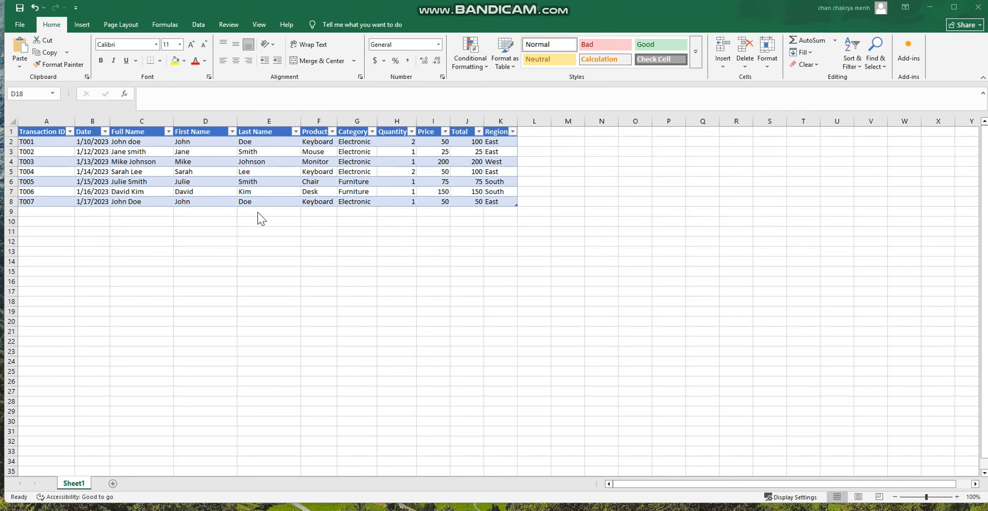
Step: Insert a new table column before Full Name and name its header Month
{"action": "left_click", "coordinate": [133, 128]}
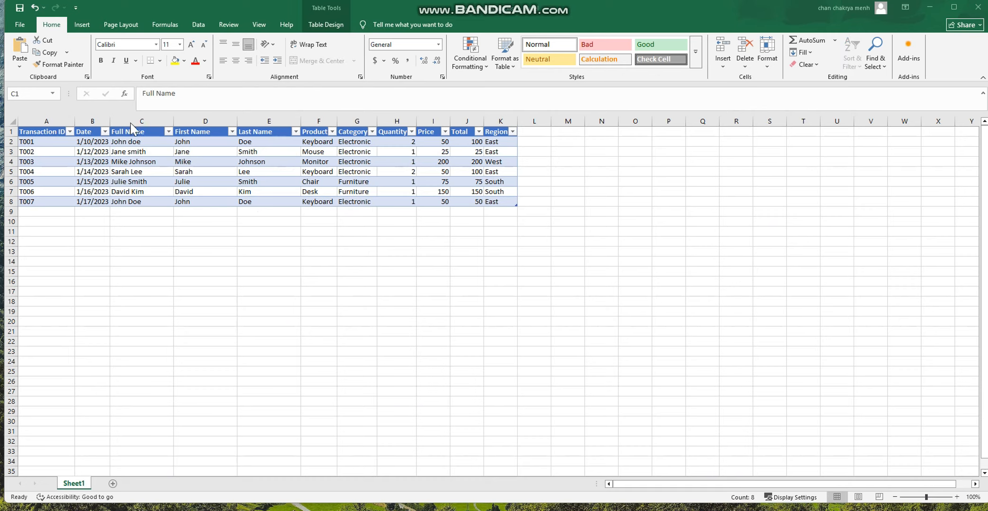
{"action": "left_click", "coordinate": [132, 121]}
{"action": "right_click", "coordinate": [126, 122]}
{"action": "left_click", "coordinate": [162, 212]}
{"action": "left_click", "coordinate": [124, 133]}
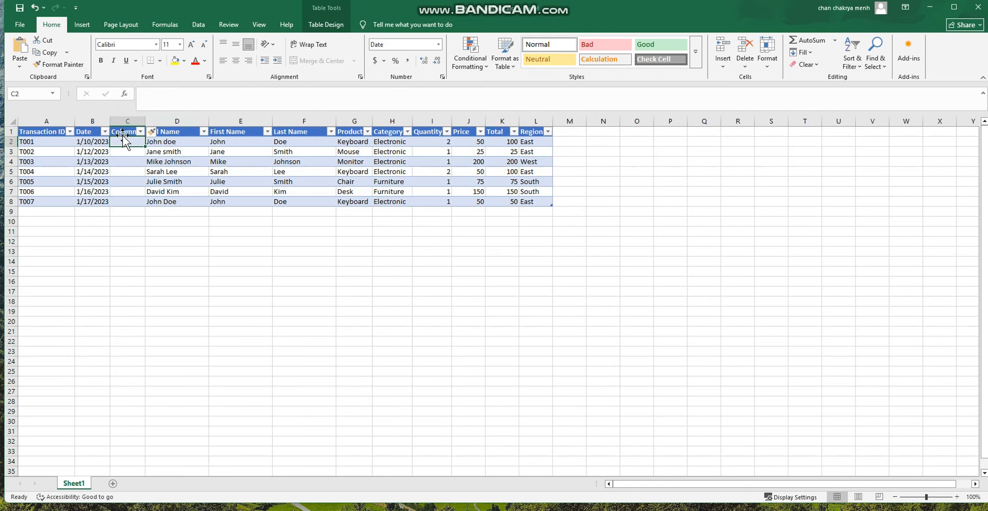
{"action": "type", "text": "Month"}
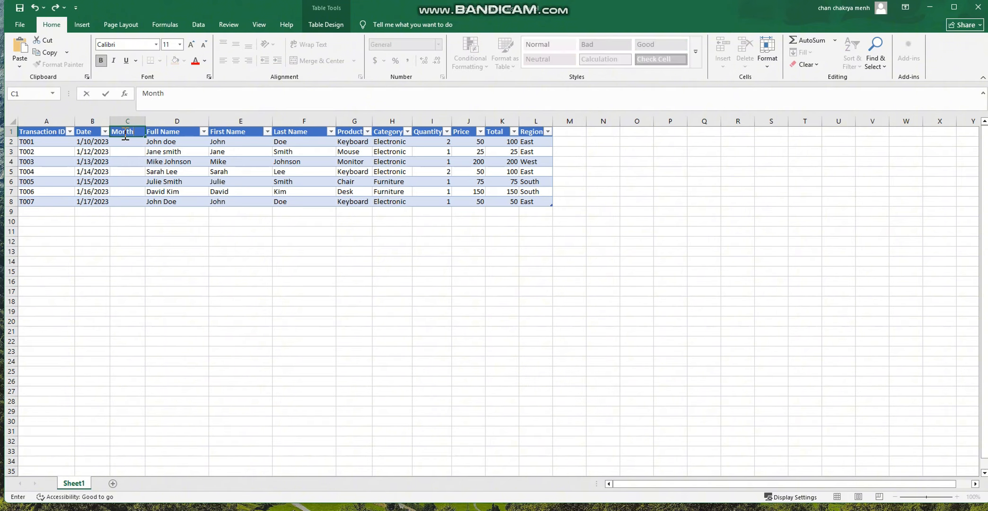
{"action": "key", "text": "Return"}
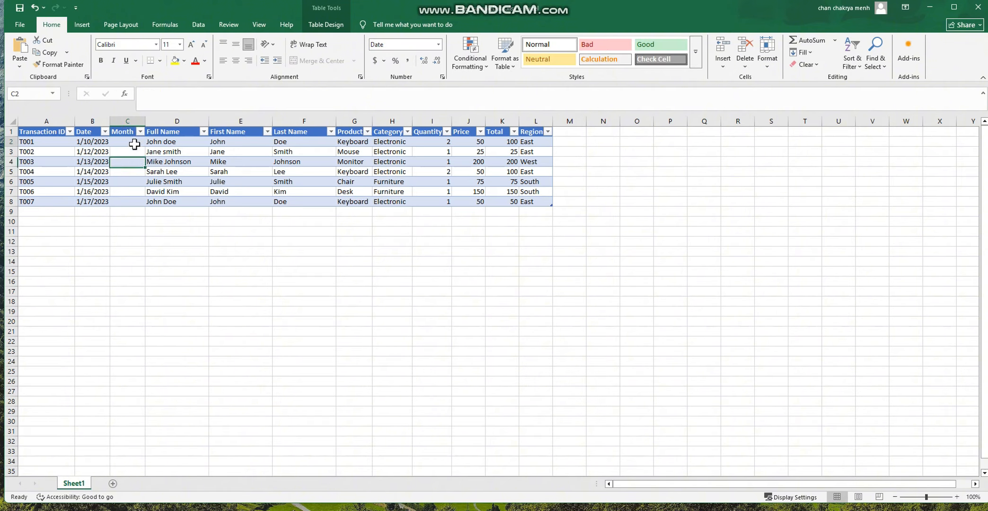
Step: Insert a new table column before Full Name and name its header Year
{"action": "right_click", "coordinate": [170, 122]}
{"action": "left_click", "coordinate": [195, 213]}
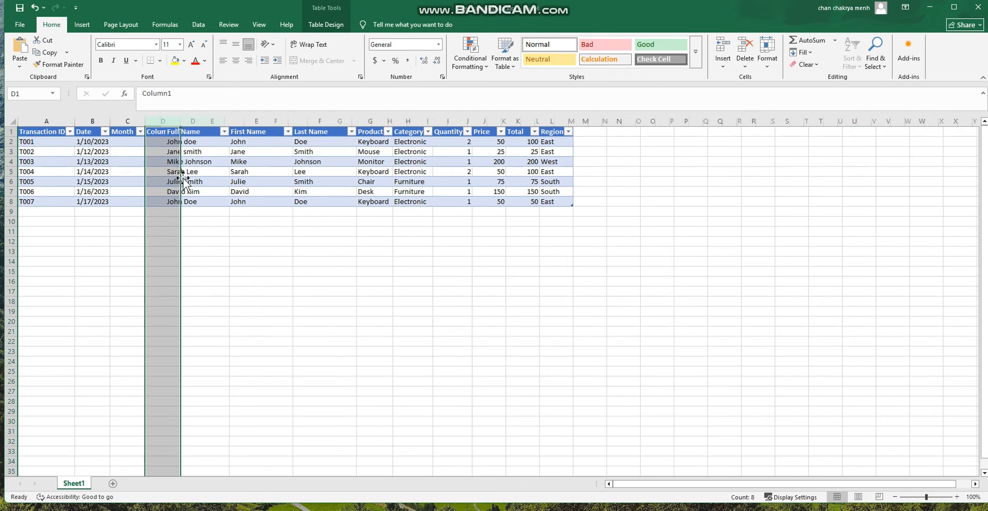
{"action": "left_click", "coordinate": [166, 133]}
{"action": "type", "text": "Yea"}
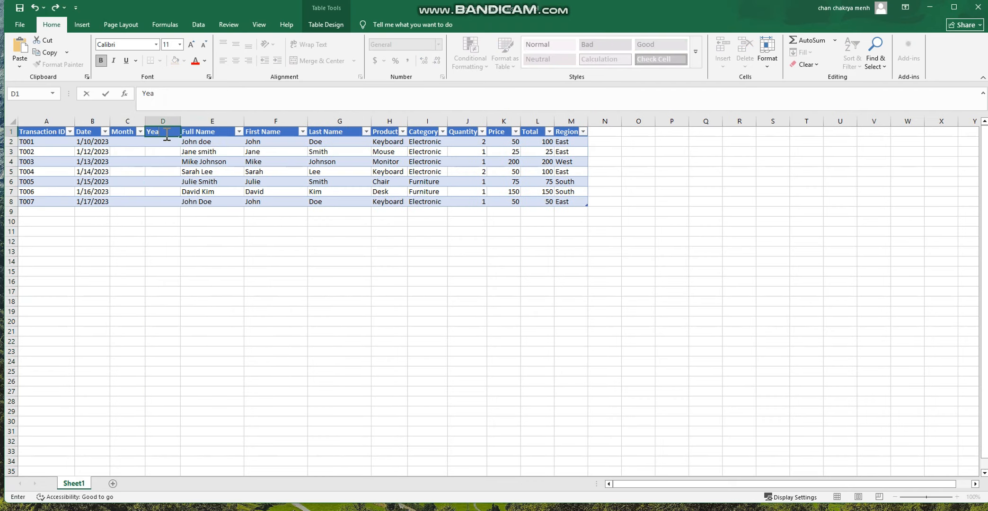
{"action": "type", "text": "r"}
{"action": "key", "text": "Return"}
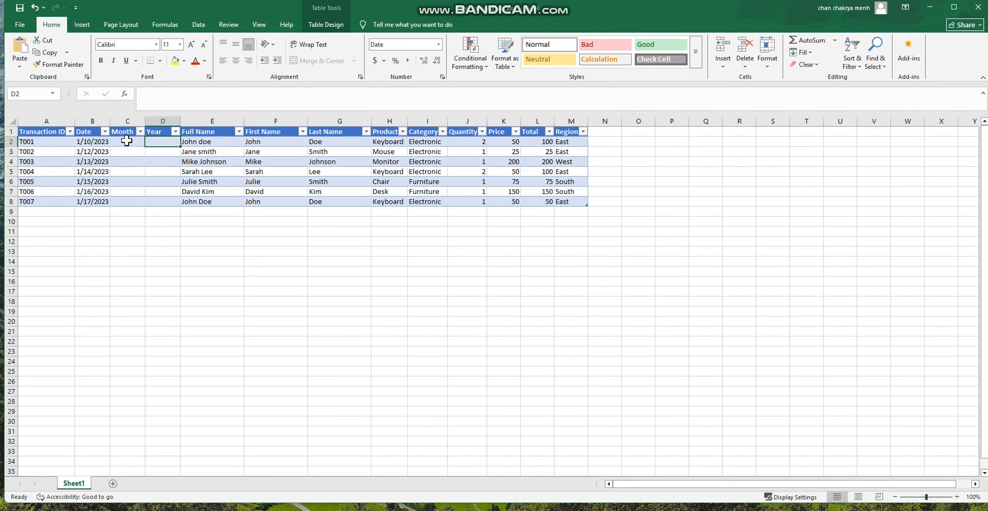
{"action": "left_click", "coordinate": [127, 141]}
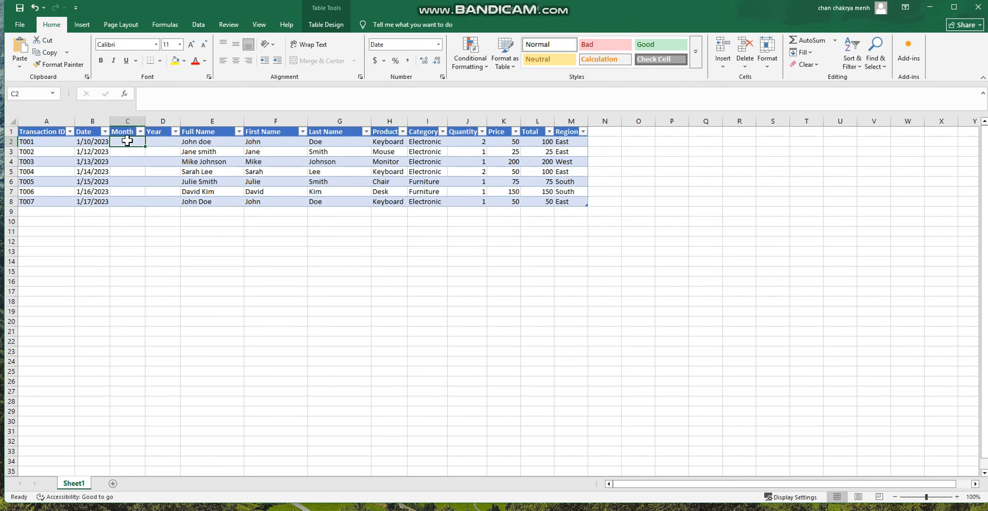
{"action": "type", "text": "="}
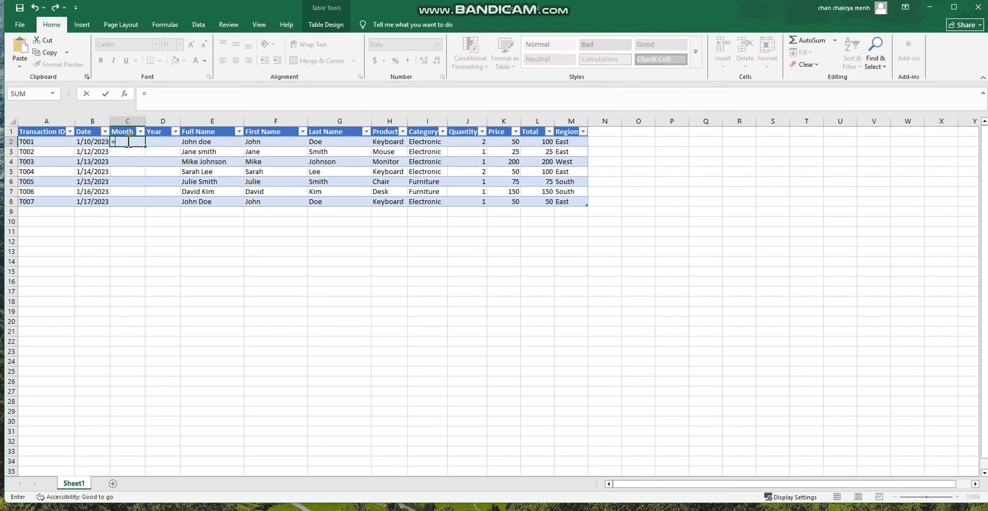
{"action": "type", "text": "MONTH("}
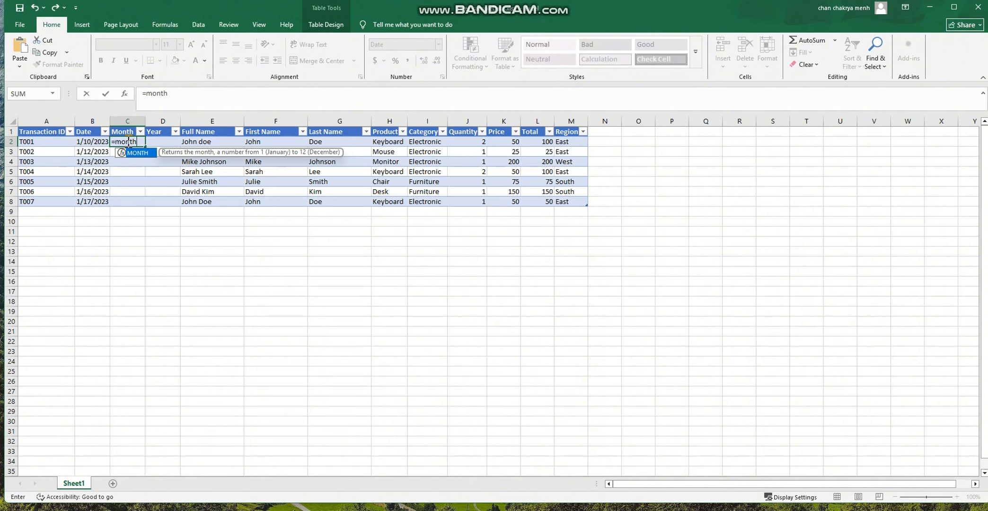
{"action": "left_click", "coordinate": [101, 146]}
{"action": "key", "text": "Return"}
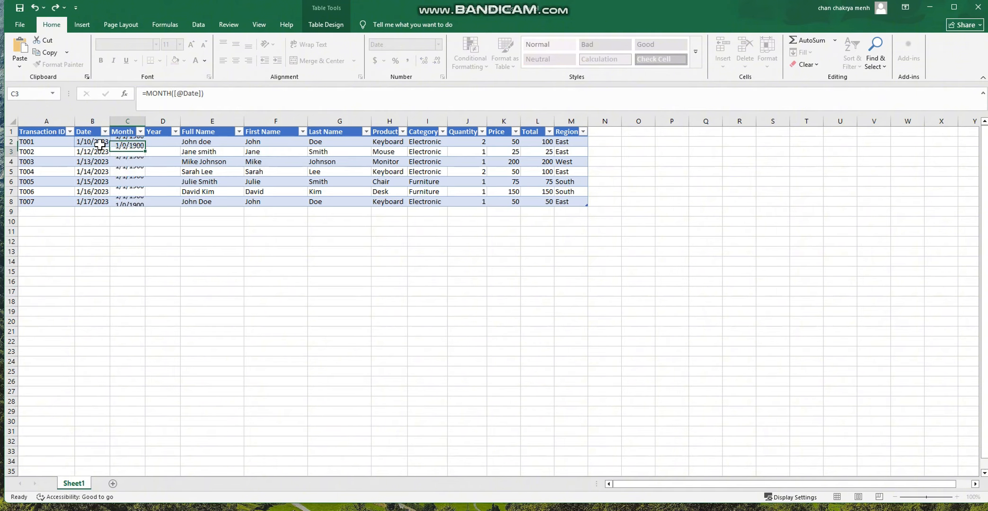
Step: Format the Month values in C2:C8 as Number with 0 decimal places and the black parenthesised negative style
{"action": "left_click_drag", "start_coordinate": [121, 142], "coordinate": [121, 202]}
{"action": "right_click", "coordinate": [124, 191]}
{"action": "left_click", "coordinate": [161, 424]}
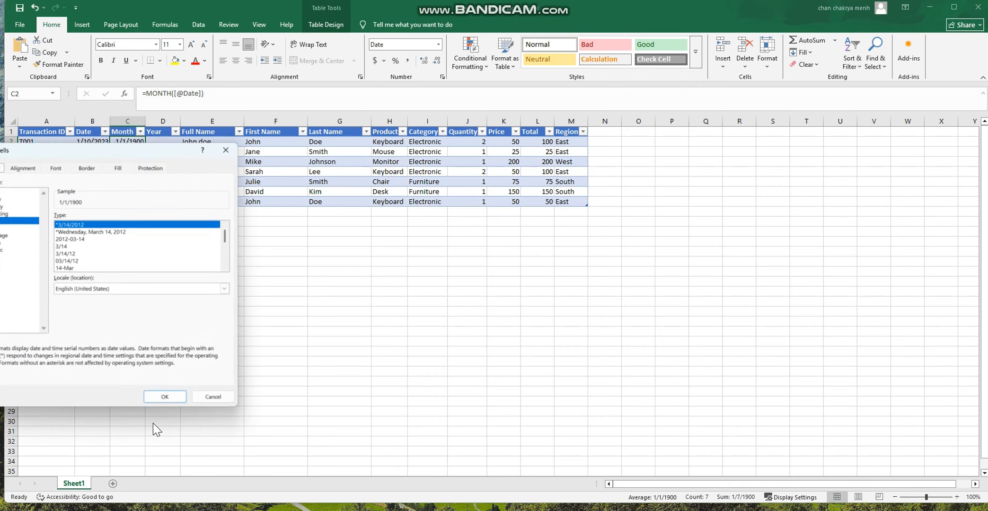
{"action": "left_click_drag", "start_coordinate": [40, 138], "coordinate": [176, 162]}
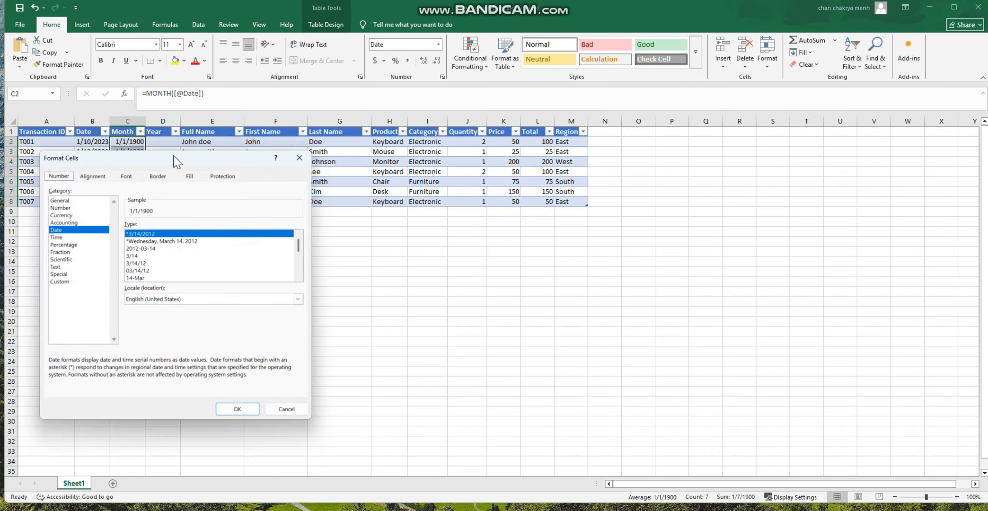
{"action": "left_click", "coordinate": [71, 208]}
{"action": "left_click", "coordinate": [155, 276]}
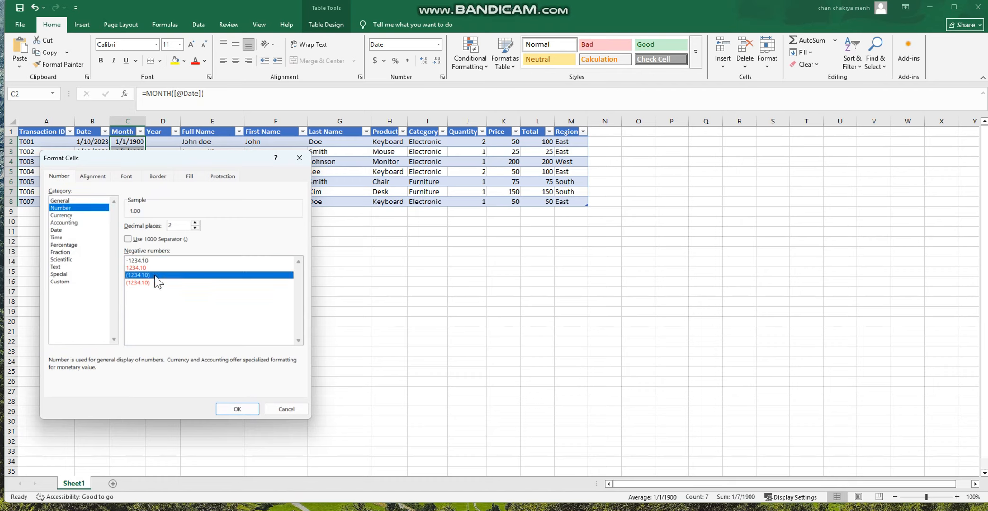
{"action": "double_click", "coordinate": [175, 226]}
{"action": "type", "text": "0"}
{"action": "left_click", "coordinate": [237, 409]}
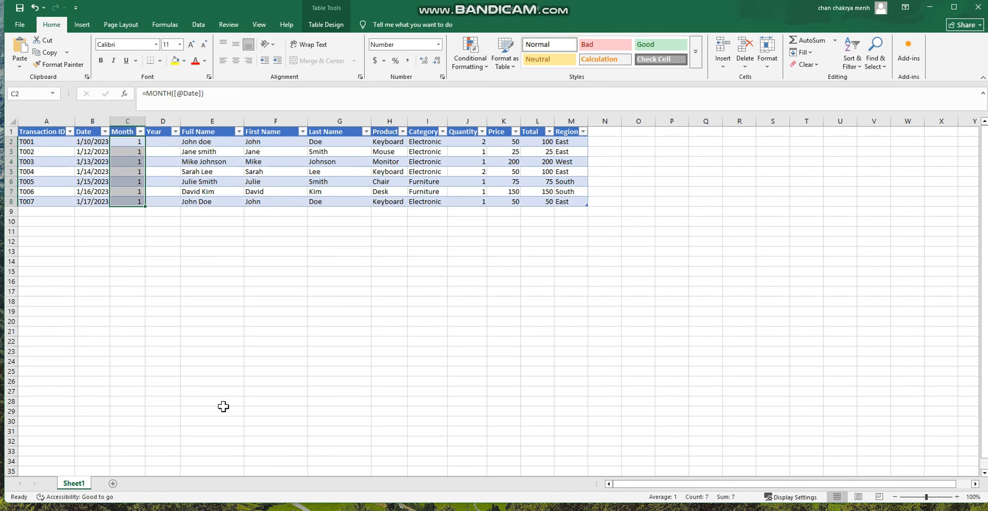
{"action": "left_click", "coordinate": [152, 142]}
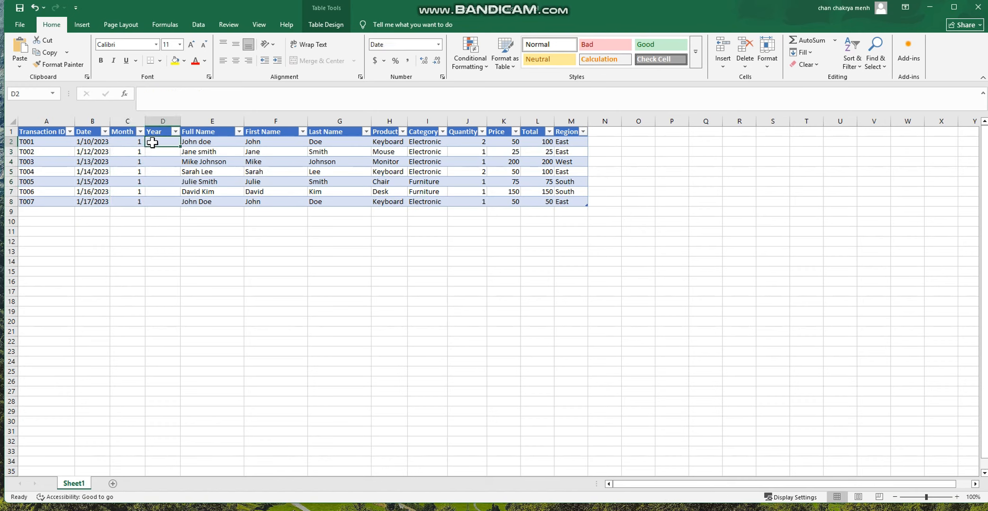
{"action": "type", "text": "="}
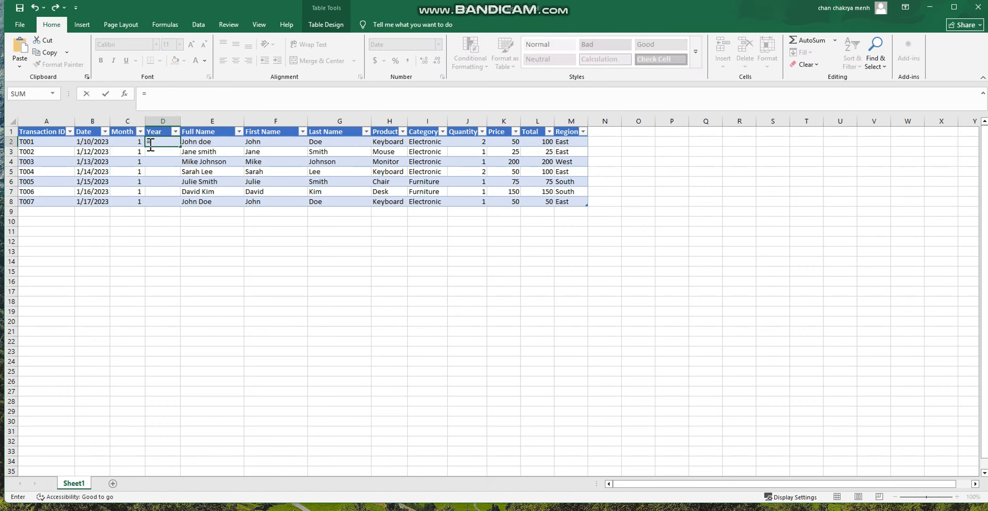
{"action": "type", "text": "Year"}
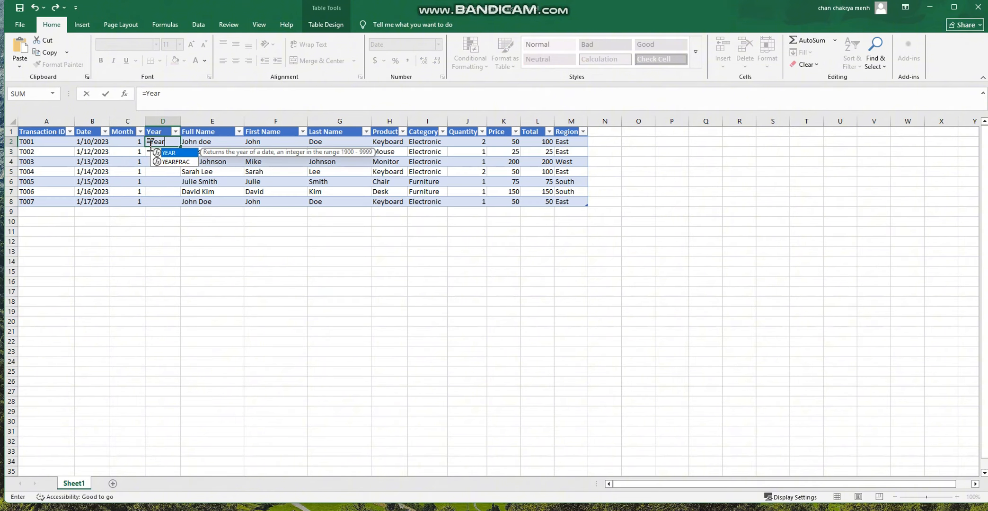
{"action": "key", "text": "Tab"}
{"action": "left_click", "coordinate": [83, 142]}
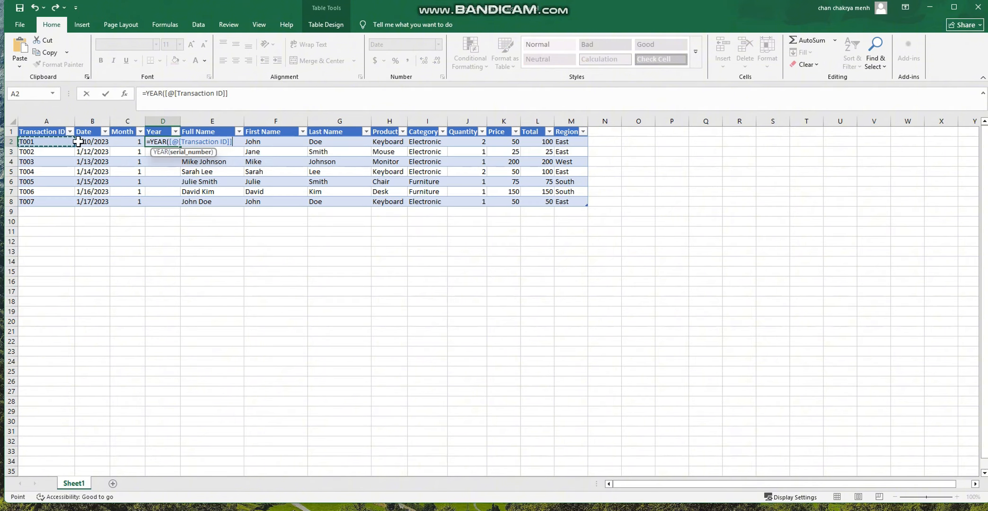
{"action": "key", "text": "ctrl+Return"}
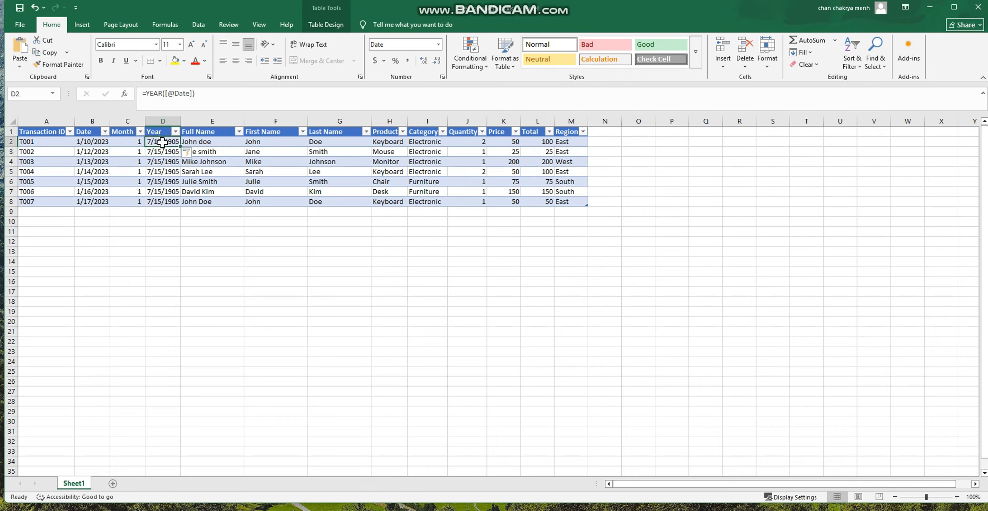
Step: Copy the Month column's number format onto the Year values in D2:D8
{"action": "left_click_drag", "start_coordinate": [139, 142], "coordinate": [156, 203]}
{"action": "left_click", "coordinate": [59, 64]}
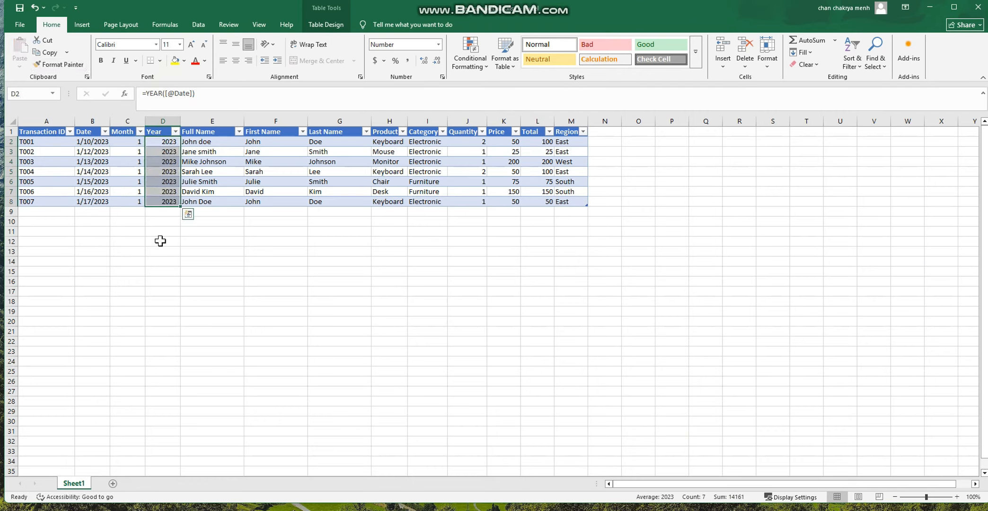
{"action": "left_click", "coordinate": [217, 246]}
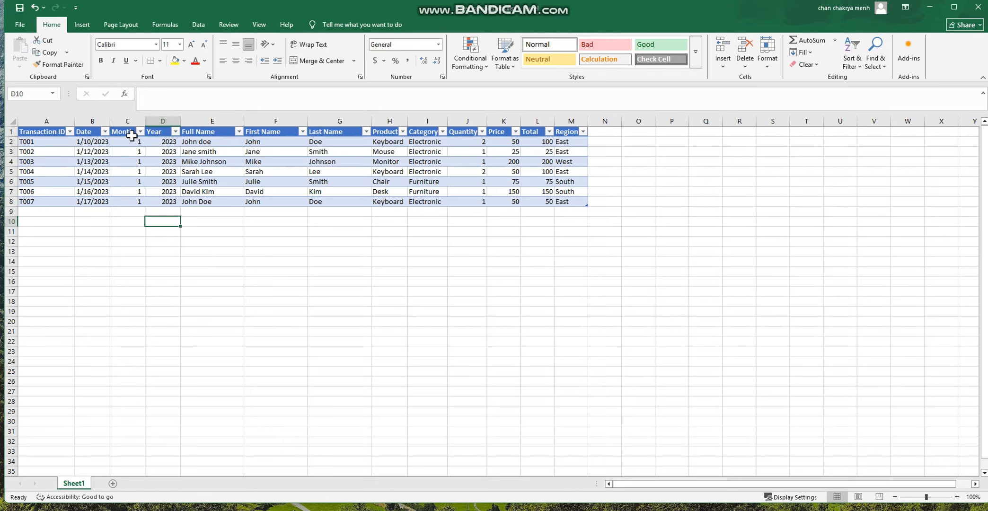
Step: Insert a new table column between Month and Year and name its header Month Name
{"action": "left_click", "coordinate": [129, 120]}
{"action": "left_click", "coordinate": [162, 121]}
{"action": "right_click", "coordinate": [163, 122]}
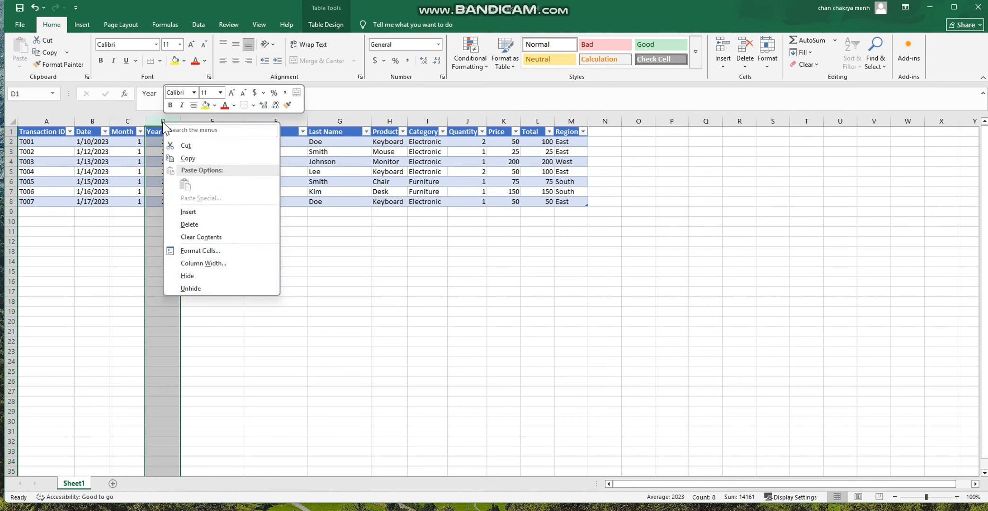
{"action": "left_click", "coordinate": [195, 210]}
{"action": "left_click", "coordinate": [153, 131]}
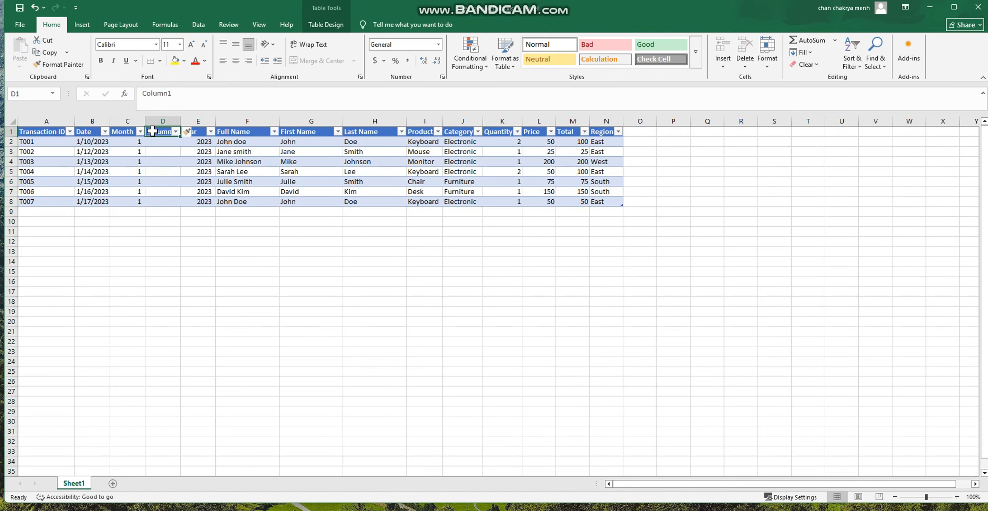
{"action": "type", "text": "Month"}
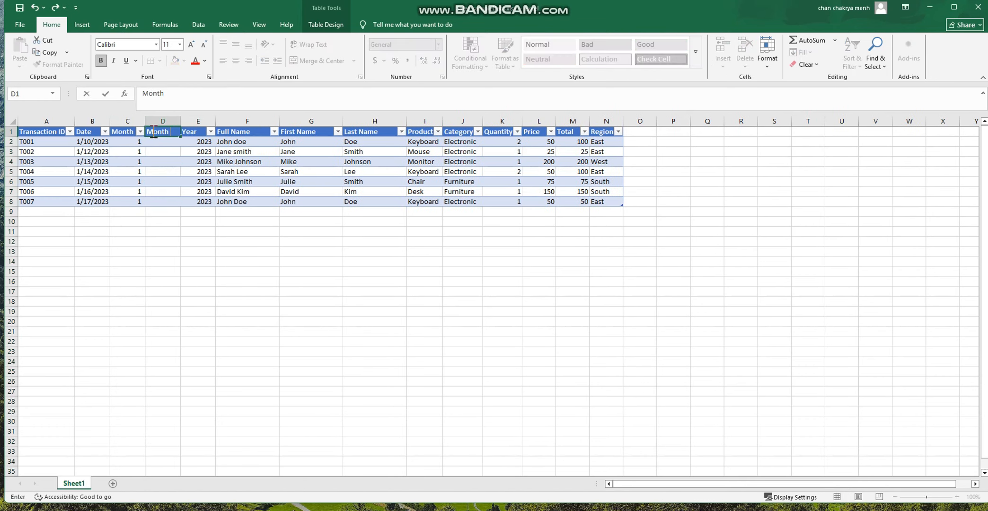
{"action": "type", "text": " Name"}
{"action": "key", "text": "Return"}
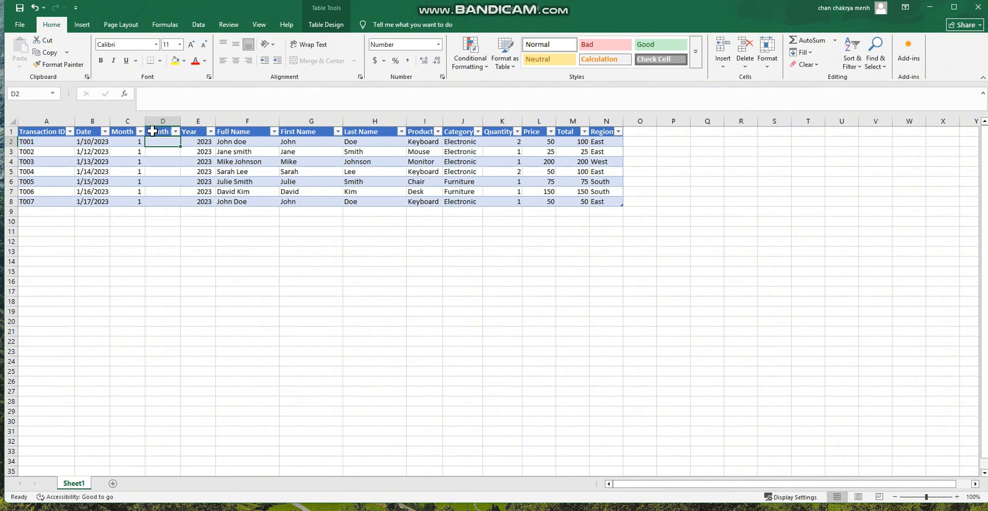
{"action": "type", "text": "="}
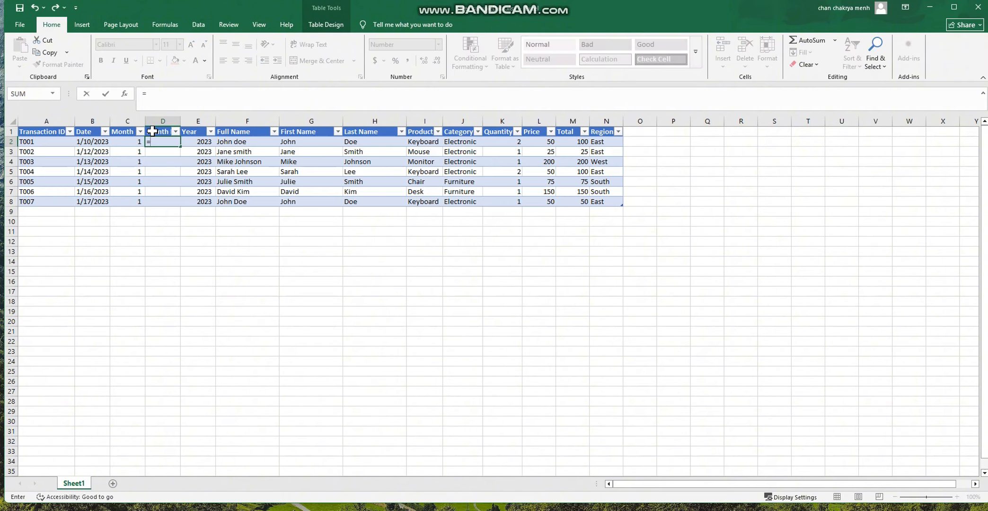
{"action": "type", "text": "TEXT("}
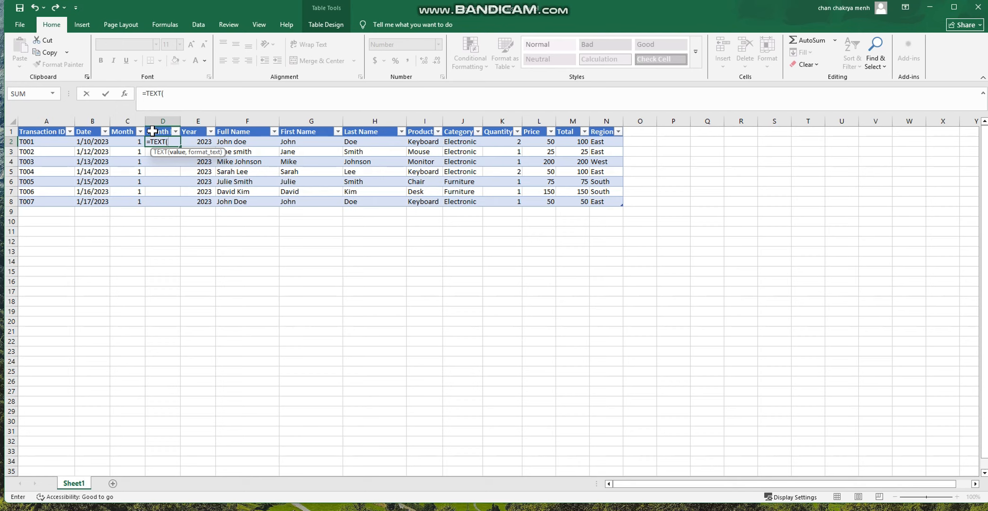
{"action": "left_click", "coordinate": [101, 142]}
{"action": "type", "text": ",\"\")"}
{"action": "left_click", "coordinate": [198, 93]}
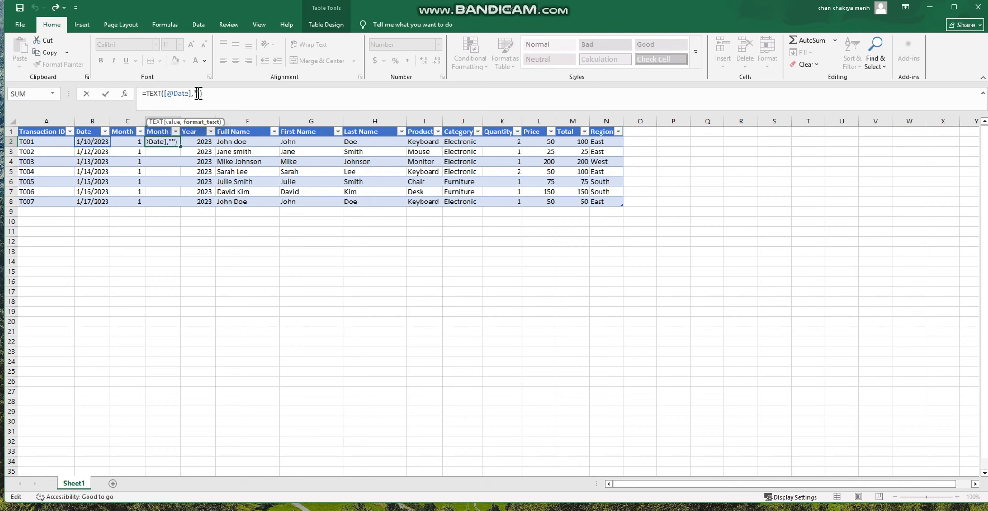
{"action": "type", "text": "mmm"}
{"action": "key", "text": "Return"}
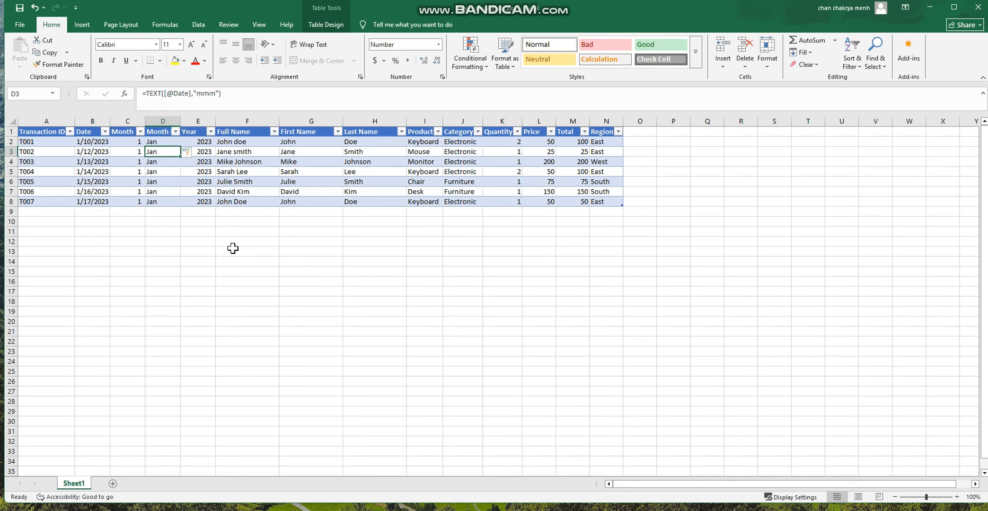
Step: Widen the Month Name column so its full header fits
{"action": "left_click", "coordinate": [163, 121]}
{"action": "left_click_drag", "start_coordinate": [181, 121], "coordinate": [201, 125]}
{"action": "left_click", "coordinate": [287, 327]}
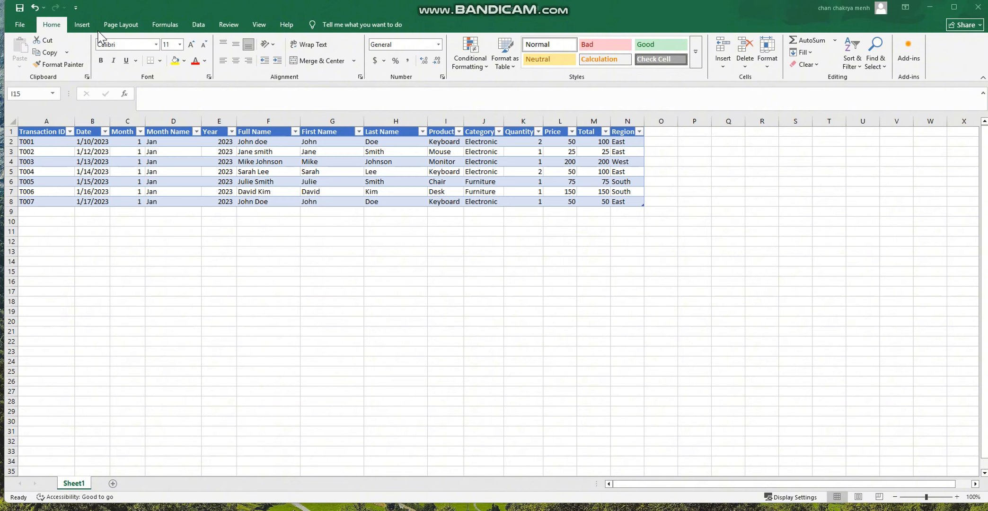
Step: Create a PivotTable from the whole transaction table, Table3, placed on a new worksheet
{"action": "left_click", "coordinate": [83, 26]}
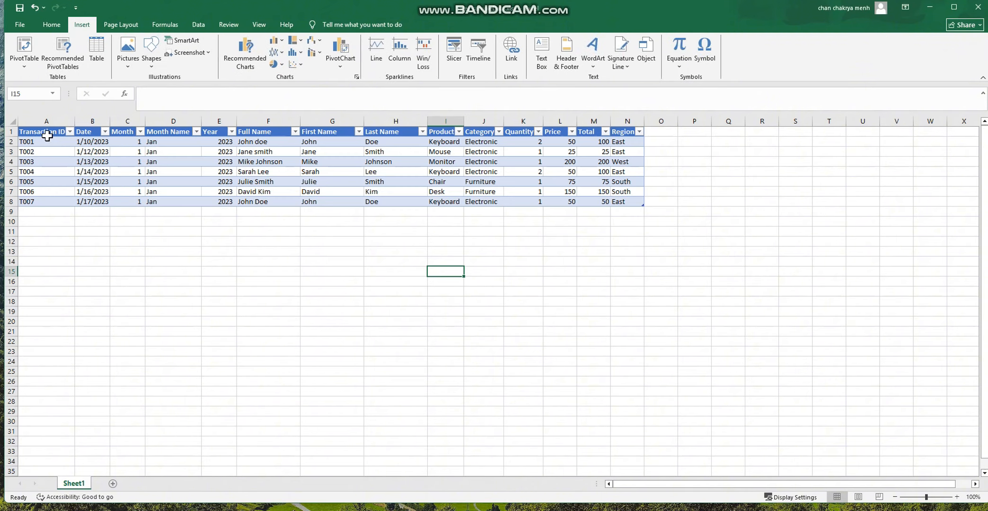
{"action": "left_click", "coordinate": [42, 131]}
{"action": "key", "text": "ctrl+a"}
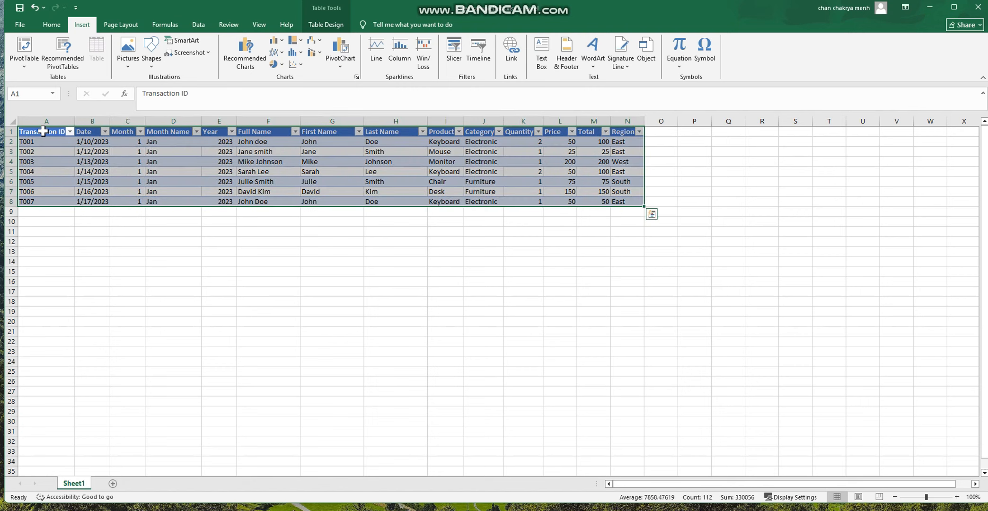
{"action": "left_click", "coordinate": [29, 70]}
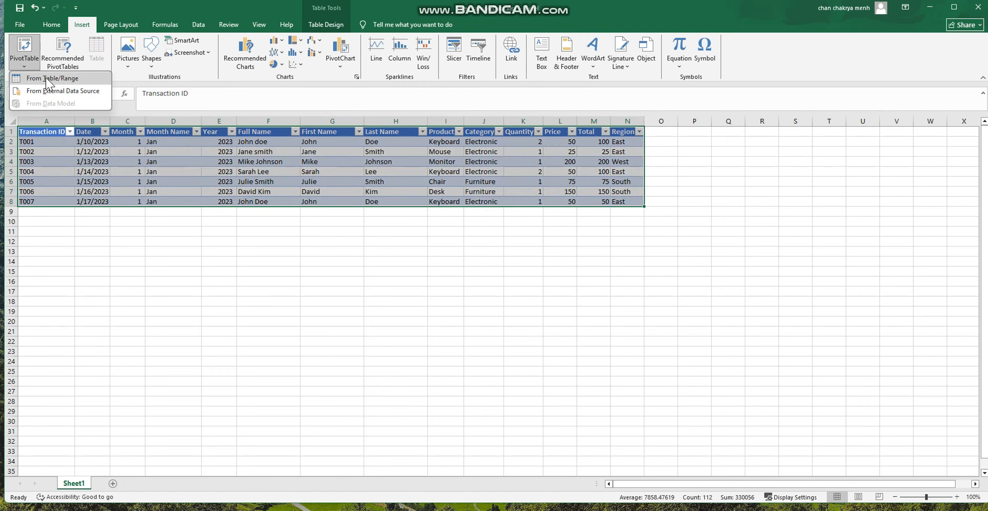
{"action": "left_click", "coordinate": [47, 78]}
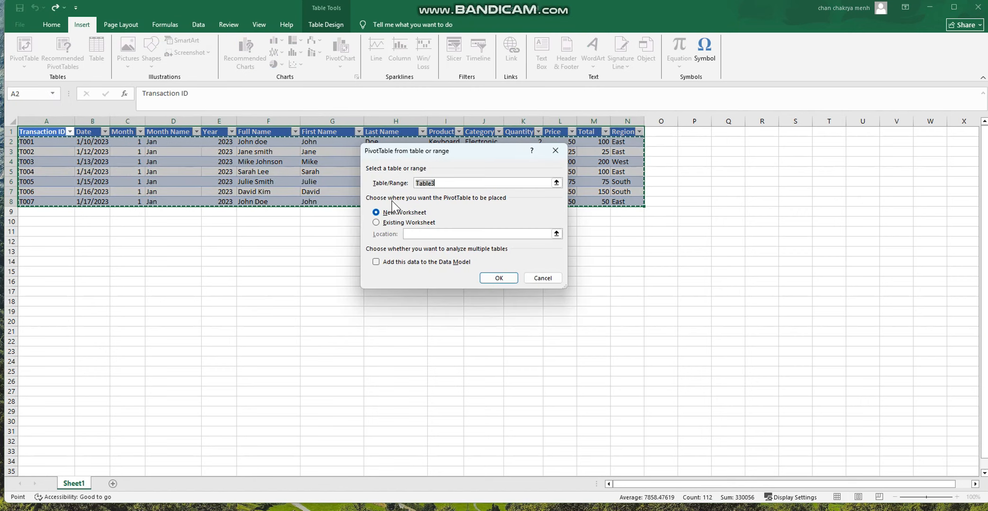
{"action": "left_click", "coordinate": [391, 222]}
{"action": "left_click", "coordinate": [397, 213]}
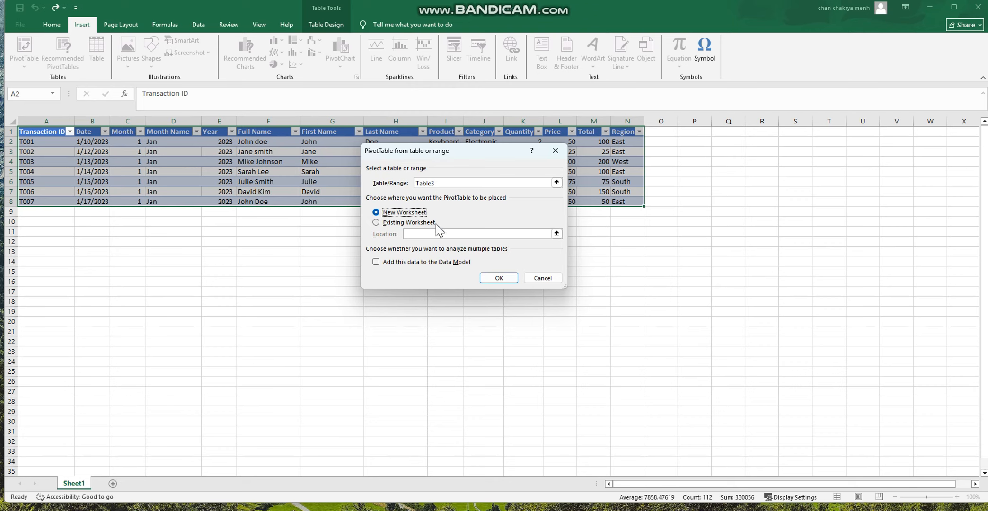
{"action": "left_click", "coordinate": [488, 278]}
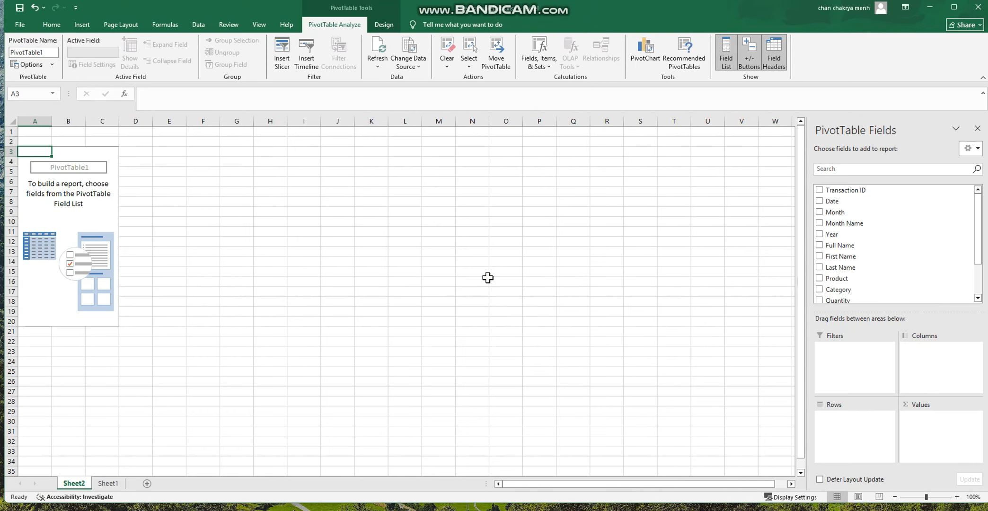
Step: Rename the new PivotTable worksheet as summary Sale
{"action": "double_click", "coordinate": [81, 484]}
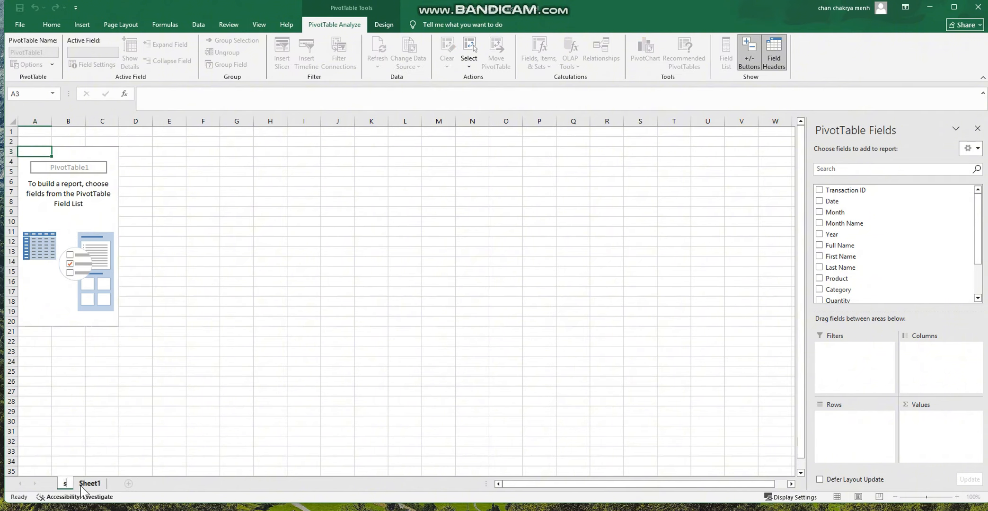
{"action": "type", "text": "summary"}
{"action": "type", "text": "Sale"}
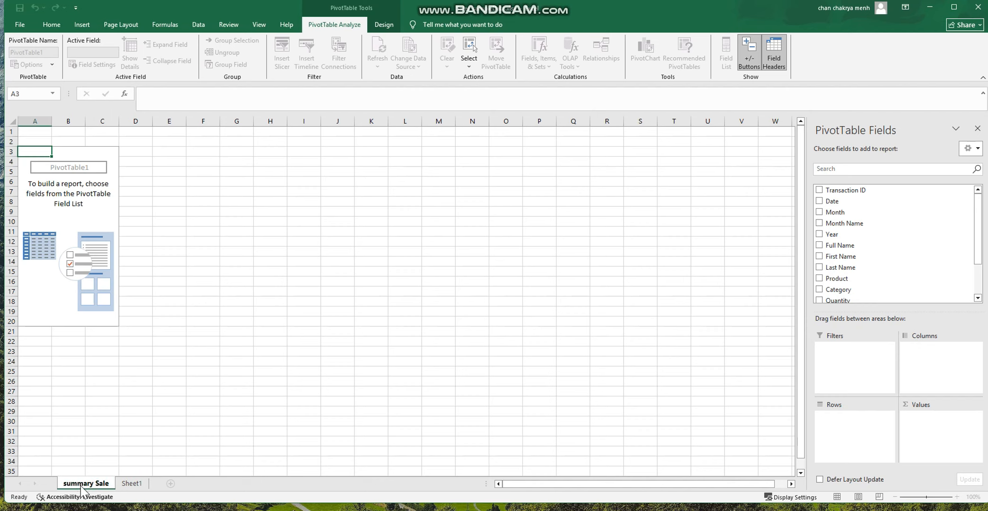
{"action": "key", "text": "Return"}
Step: Add the Total field to the PivotTable's values as a sum
{"action": "left_click", "coordinate": [89, 185]}
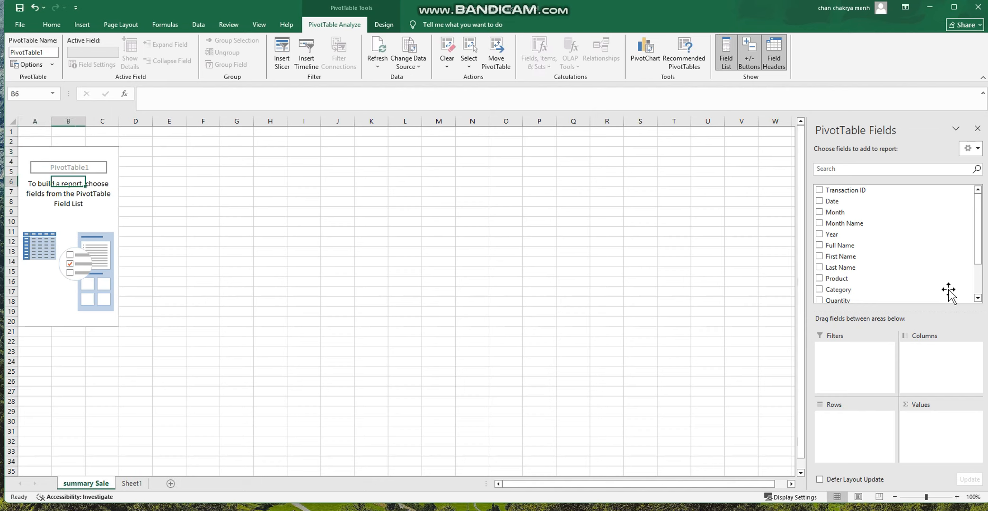
{"action": "scroll", "coordinate": [984, 223], "scroll_direction": "down", "scroll_amount": 1}
{"action": "left_click_drag", "start_coordinate": [983, 219], "coordinate": [984, 237]}
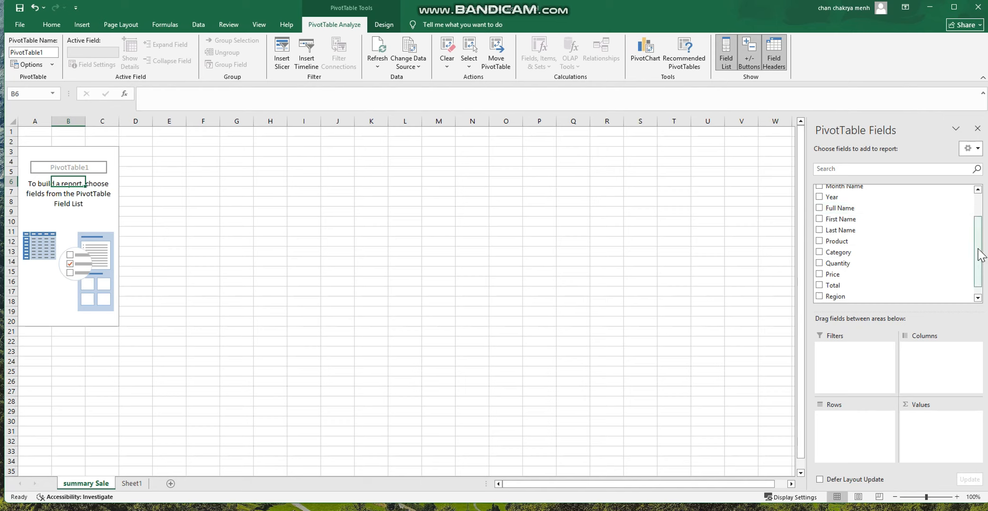
{"action": "left_click_drag", "start_coordinate": [979, 248], "coordinate": [980, 263]}
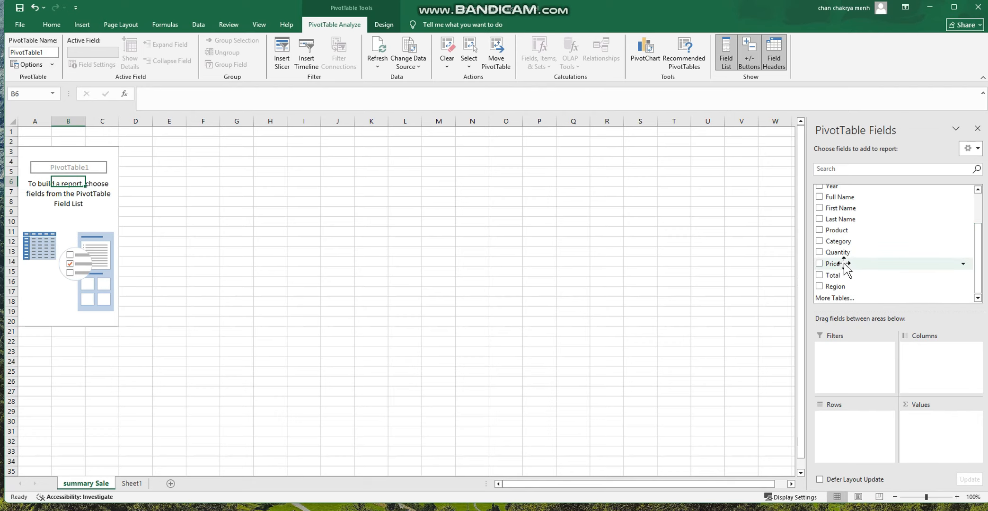
{"action": "left_click_drag", "start_coordinate": [846, 283], "coordinate": [951, 420]}
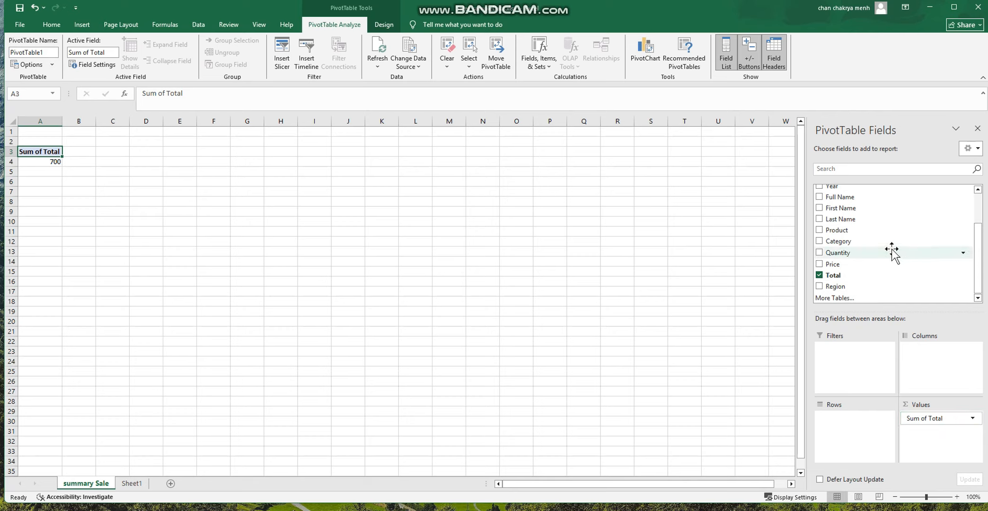
Step: Add Month Name and Year to the PivotTable rows, with Year above Month Name
{"action": "left_click_drag", "start_coordinate": [977, 286], "coordinate": [985, 246]}
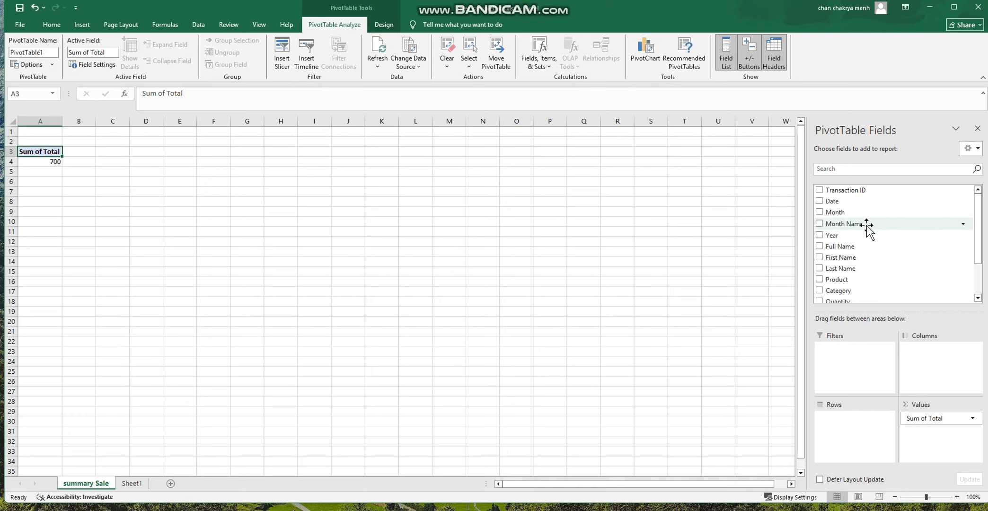
{"action": "left_click_drag", "start_coordinate": [837, 212], "coordinate": [860, 423]}
{"action": "left_click_drag", "start_coordinate": [833, 234], "coordinate": [847, 415]}
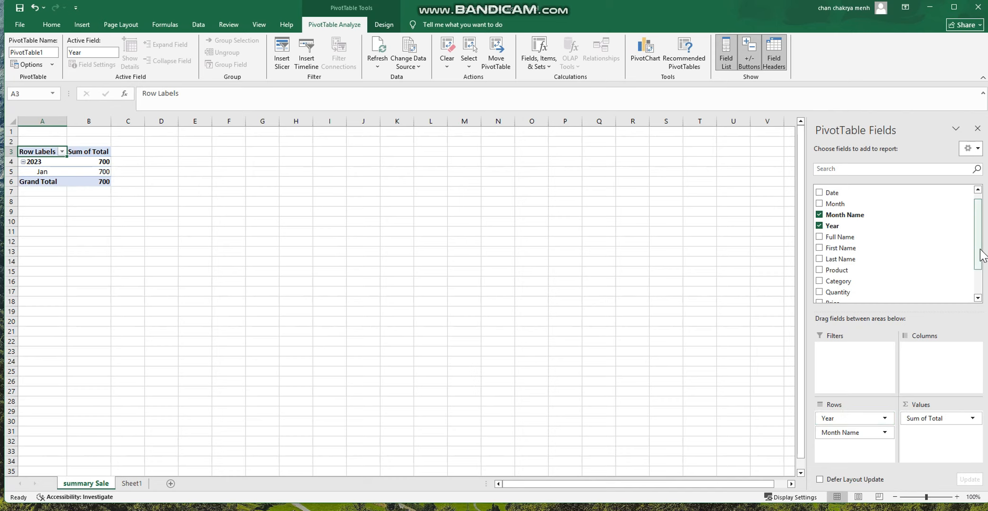
Step: Add the Product field to the PivotTable, placing it in the rows below Month Name
{"action": "left_click_drag", "start_coordinate": [981, 255], "coordinate": [980, 274]}
{"action": "left_click_drag", "start_coordinate": [848, 241], "coordinate": [930, 369]}
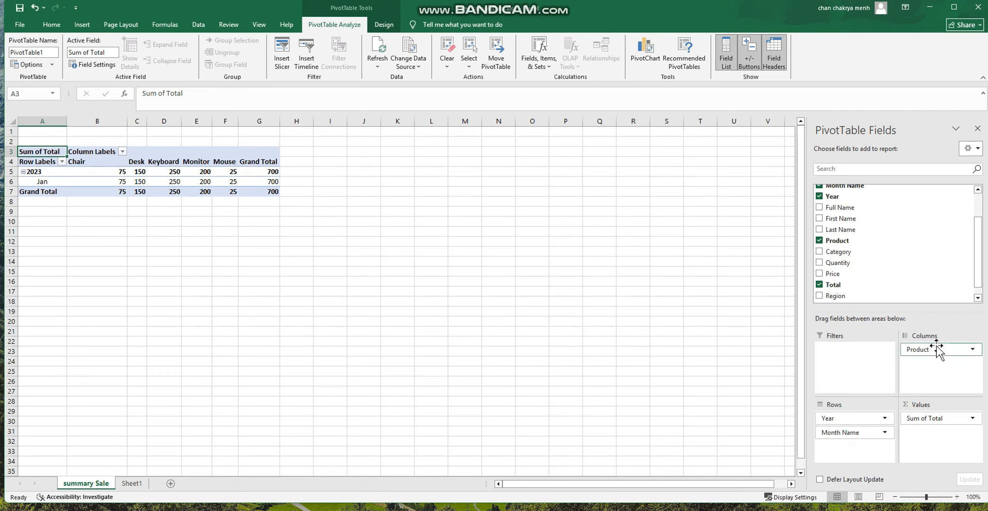
{"action": "left_click_drag", "start_coordinate": [937, 350], "coordinate": [849, 446]}
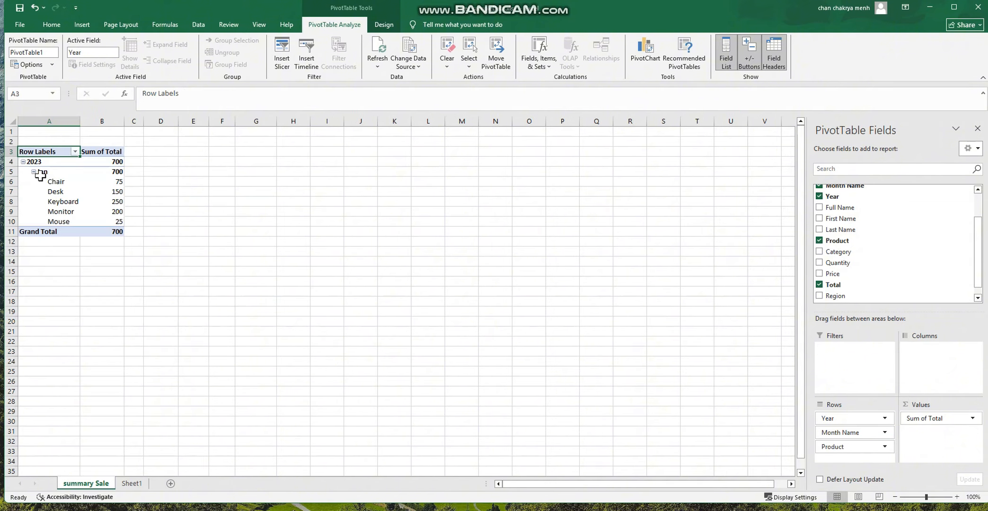
Step: Copy the whole product PivotTable, A3:B11, and paste it at A14
{"action": "left_click_drag", "start_coordinate": [51, 182], "coordinate": [107, 221]}
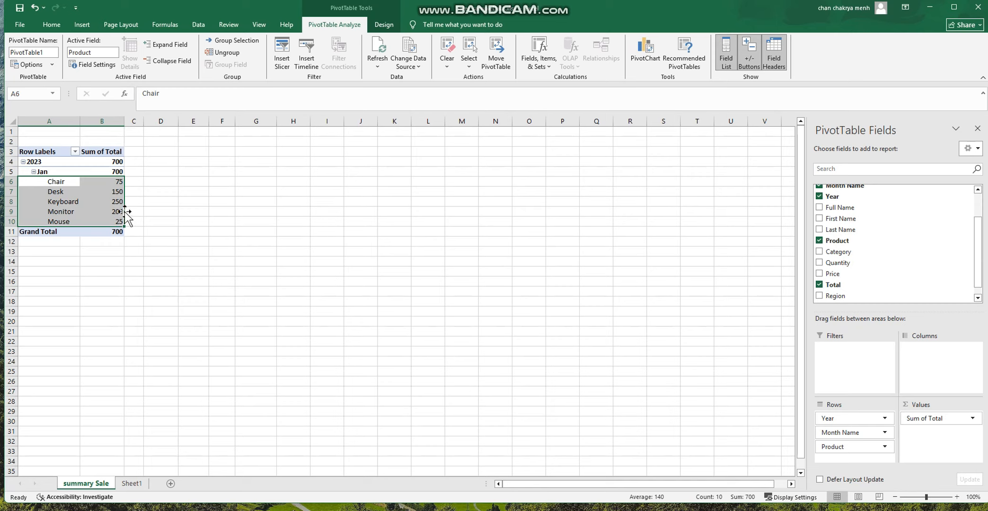
{"action": "left_click_drag", "start_coordinate": [41, 154], "coordinate": [93, 229]}
{"action": "key", "text": "ctrl+c"}
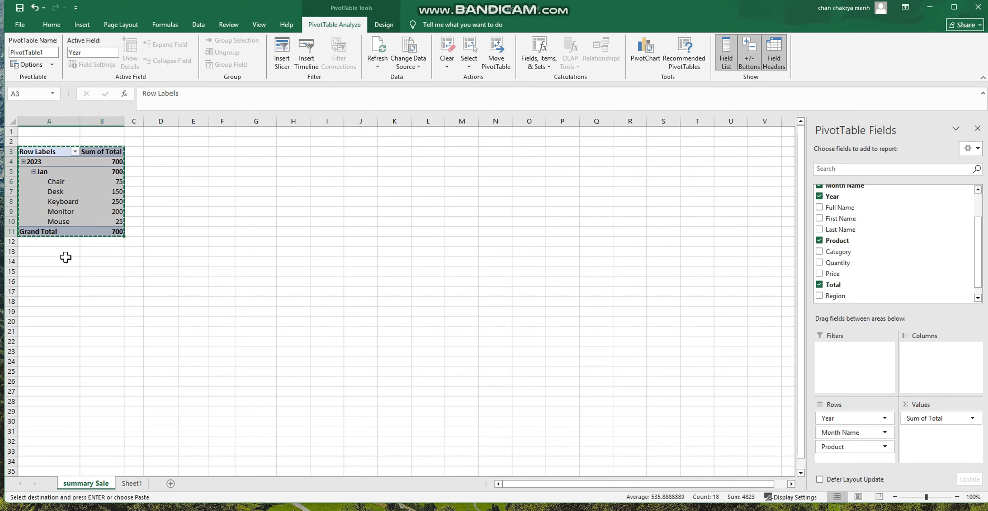
{"action": "left_click", "coordinate": [46, 264]}
{"action": "right_click", "coordinate": [46, 263]}
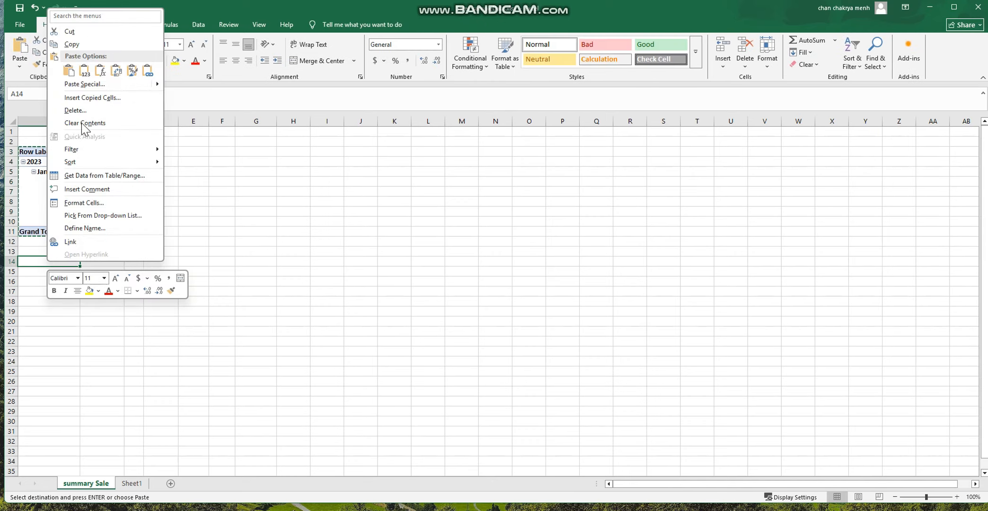
{"action": "left_click", "coordinate": [74, 71]}
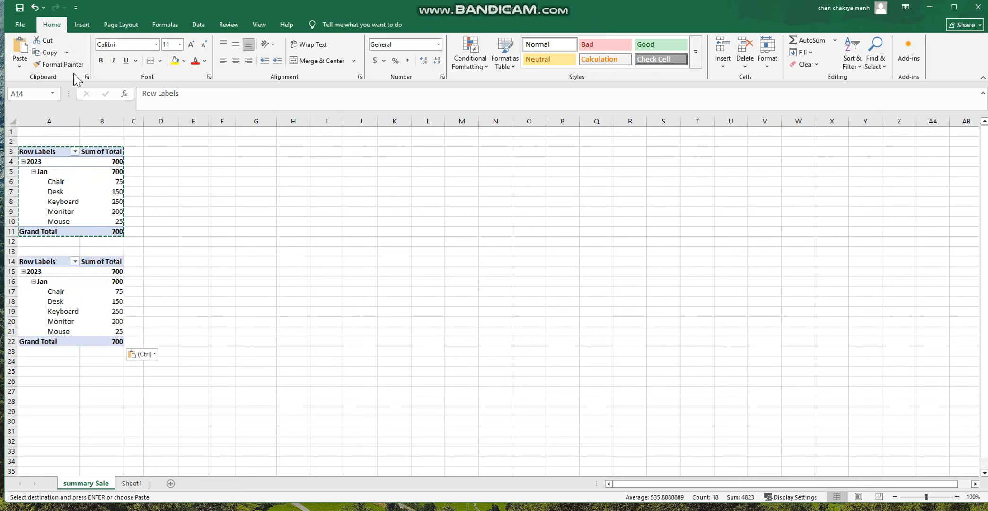
Step: In the PivotTable at A14, replace the Product row field with Category
{"action": "left_click", "coordinate": [74, 303]}
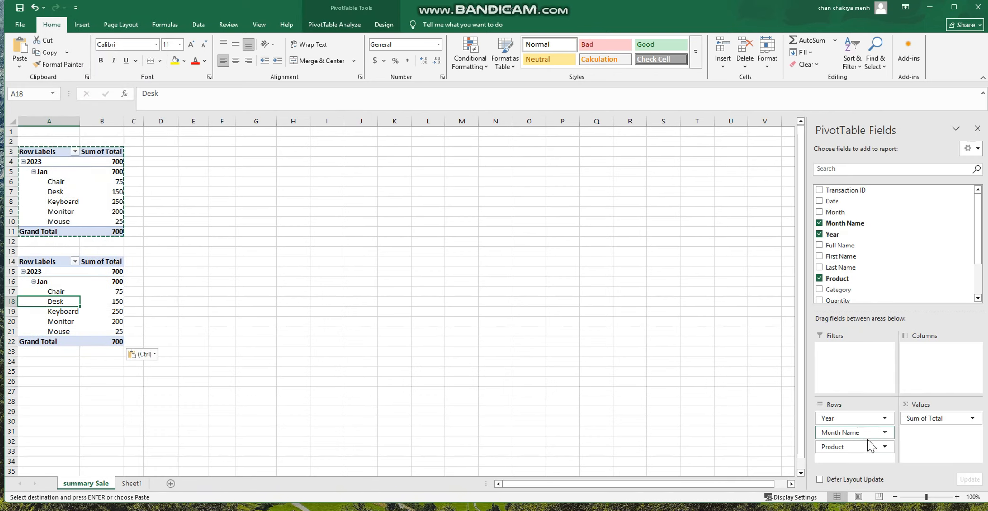
{"action": "mouse_move", "coordinate": [869, 445]}
{"action": "left_mouse_down"}
{"action": "mouse_move", "coordinate": [883, 283]}
{"action": "mouse_move", "coordinate": [861, 377]}
{"action": "mouse_move", "coordinate": [859, 460]}
{"action": "left_mouse_up"}
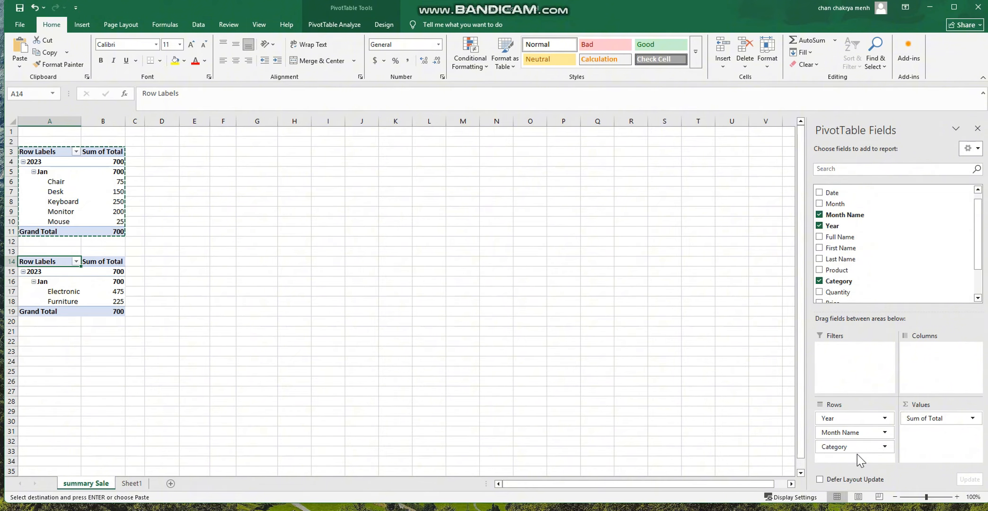
{"action": "scroll", "coordinate": [942, 217], "scroll_direction": "down", "scroll_amount": 2}
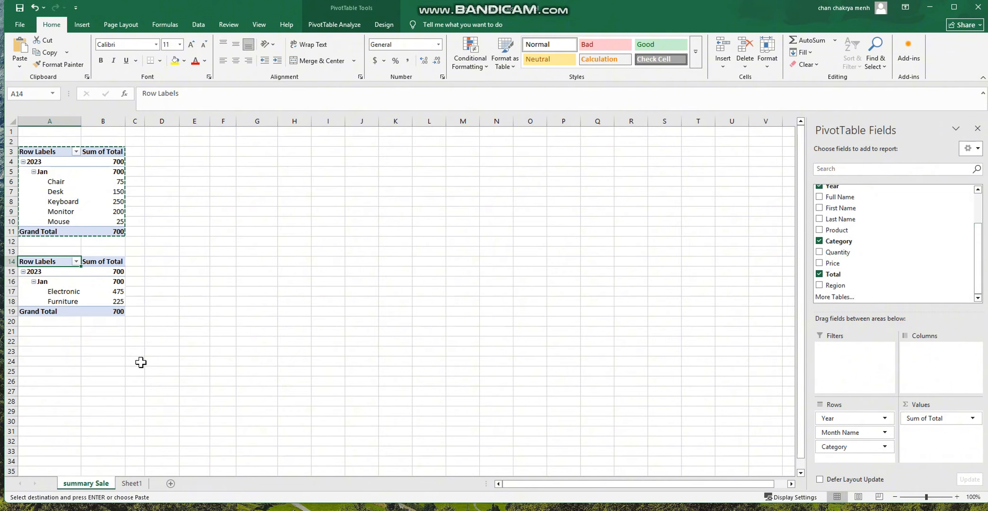
Step: Paste another copy of the product PivotTable at A22 and replace its Product row field with Region
{"action": "left_click", "coordinate": [34, 340]}
{"action": "key", "text": "ctrl+v"}
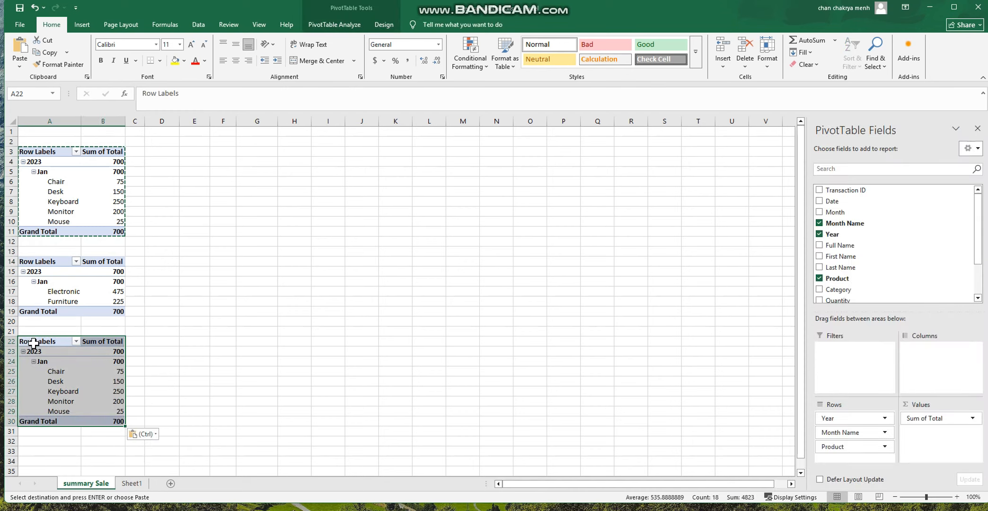
{"action": "left_click_drag", "start_coordinate": [883, 445], "coordinate": [927, 283]}
{"action": "scroll", "coordinate": [963, 236], "scroll_direction": "down", "scroll_amount": 2}
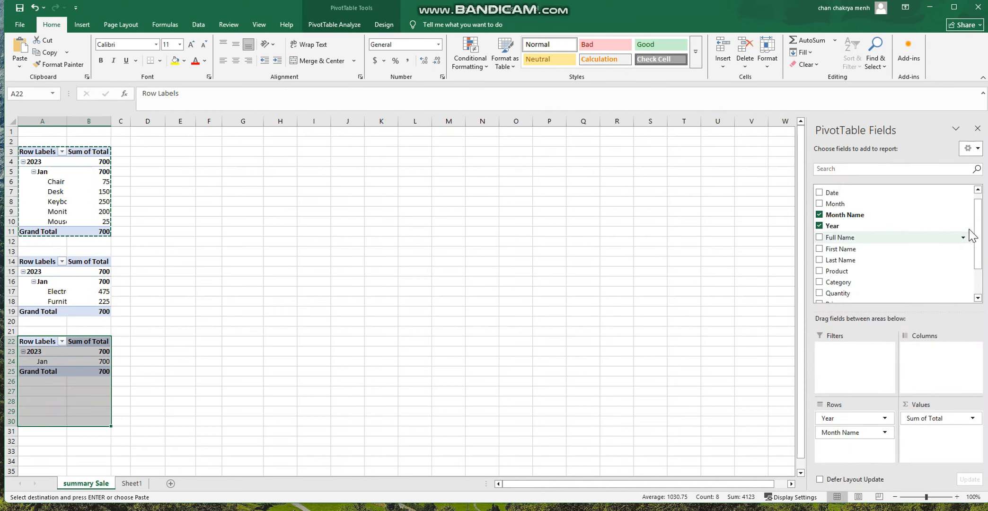
{"action": "left_click_drag", "start_coordinate": [835, 285], "coordinate": [865, 451]}
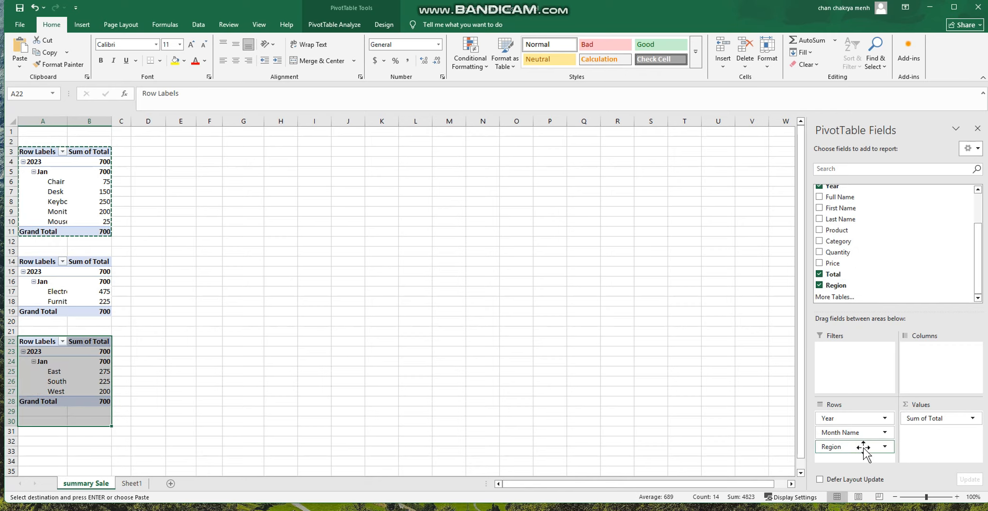
Step: Widen column A so the product and category labels fit
{"action": "left_click", "coordinate": [64, 187]}
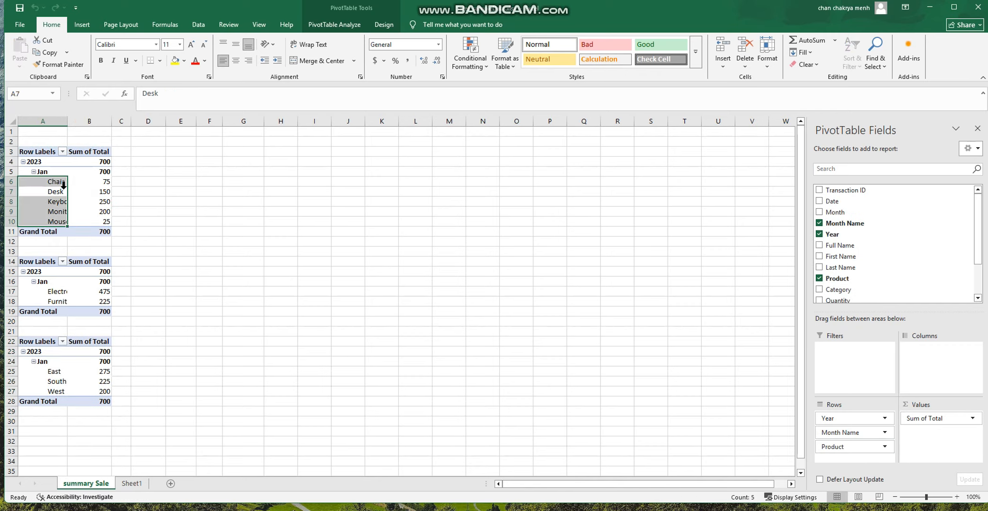
{"action": "left_click", "coordinate": [99, 190]}
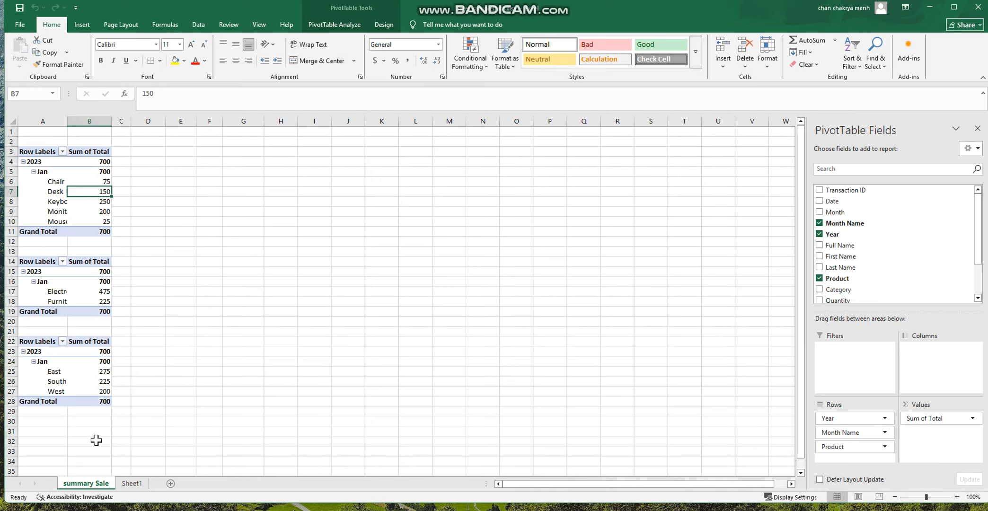
{"action": "left_click_drag", "start_coordinate": [67, 121], "coordinate": [90, 141]}
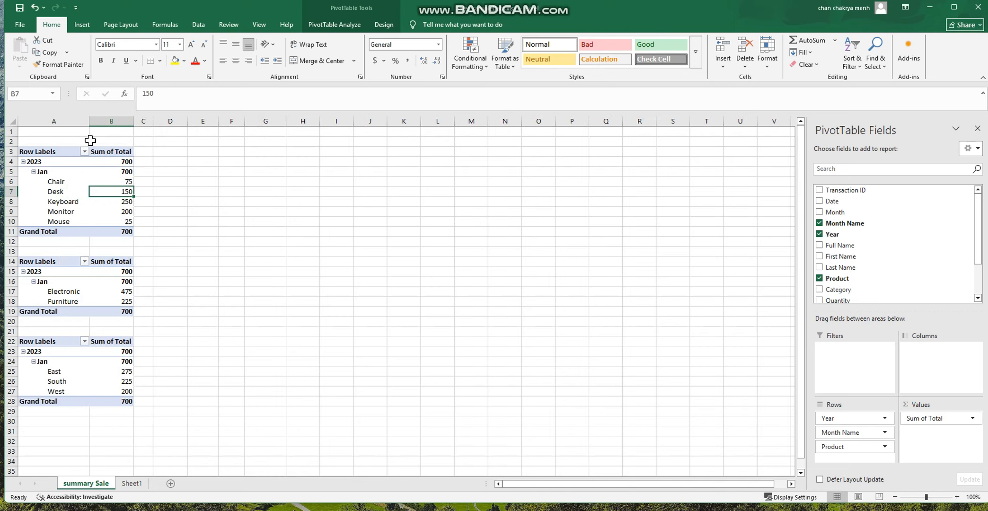
{"action": "left_click", "coordinate": [457, 308]}
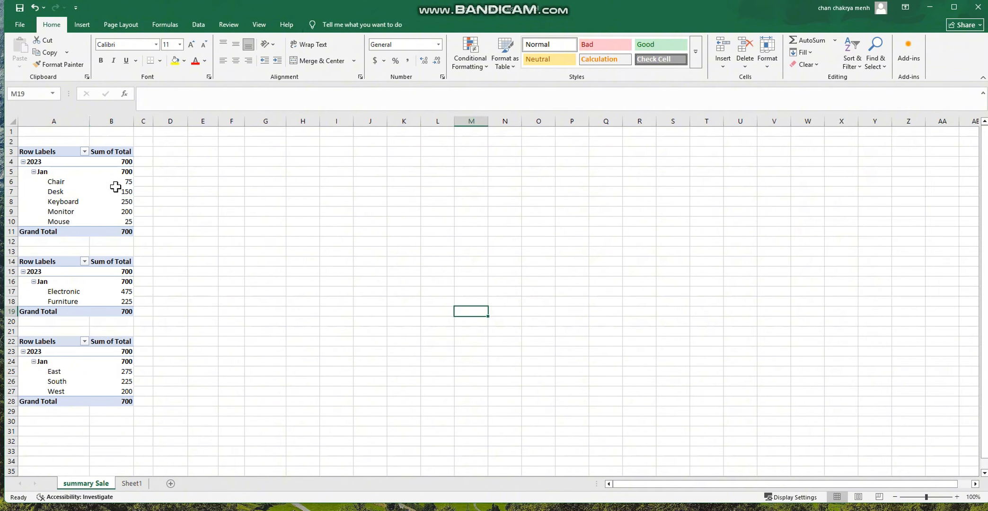
{"action": "left_click_drag", "start_coordinate": [114, 183], "coordinate": [112, 224]}
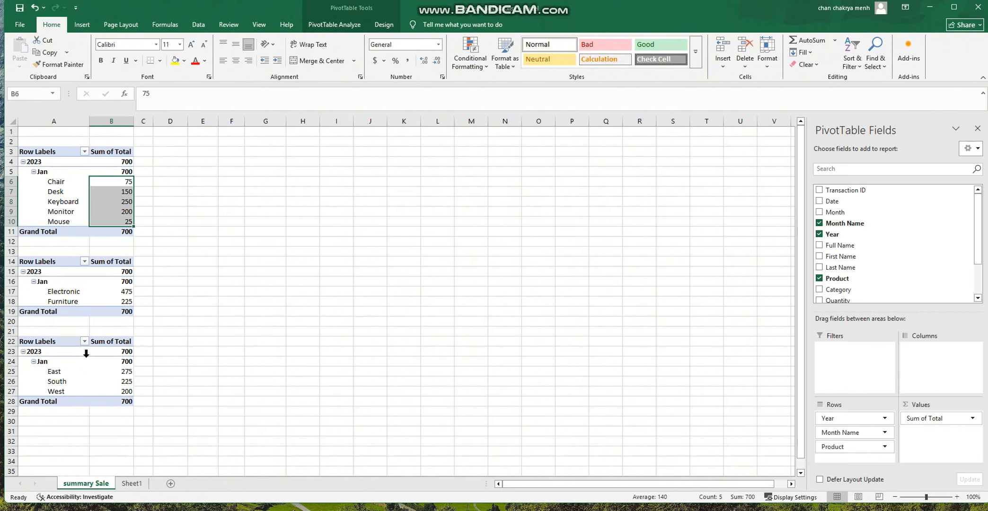
{"action": "left_click", "coordinate": [99, 282]}
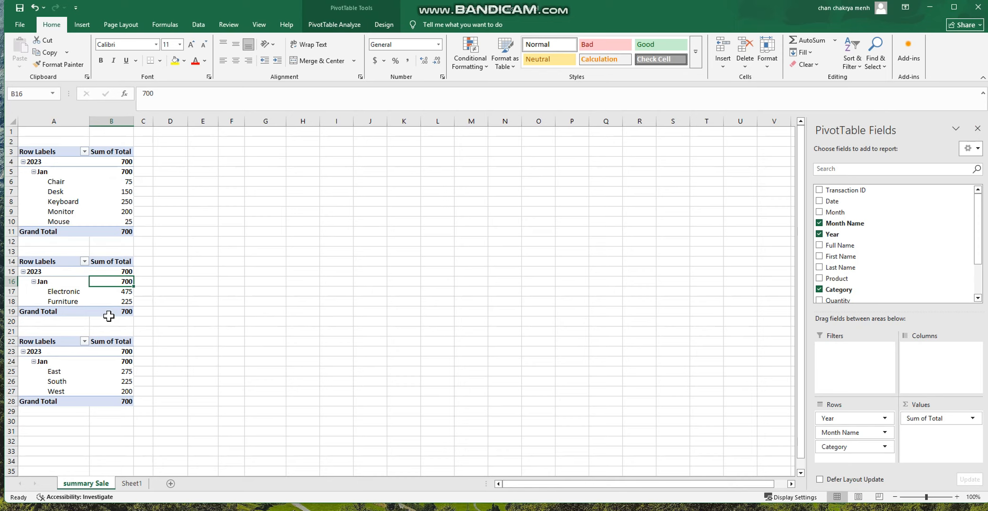
{"action": "left_click_drag", "start_coordinate": [80, 292], "coordinate": [111, 303]}
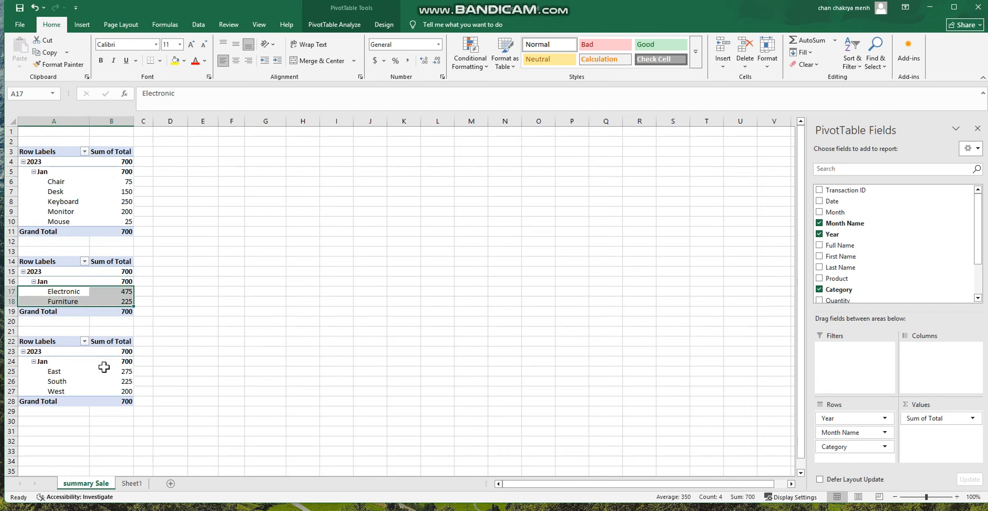
{"action": "left_click", "coordinate": [105, 364]}
{"action": "left_click", "coordinate": [199, 331]}
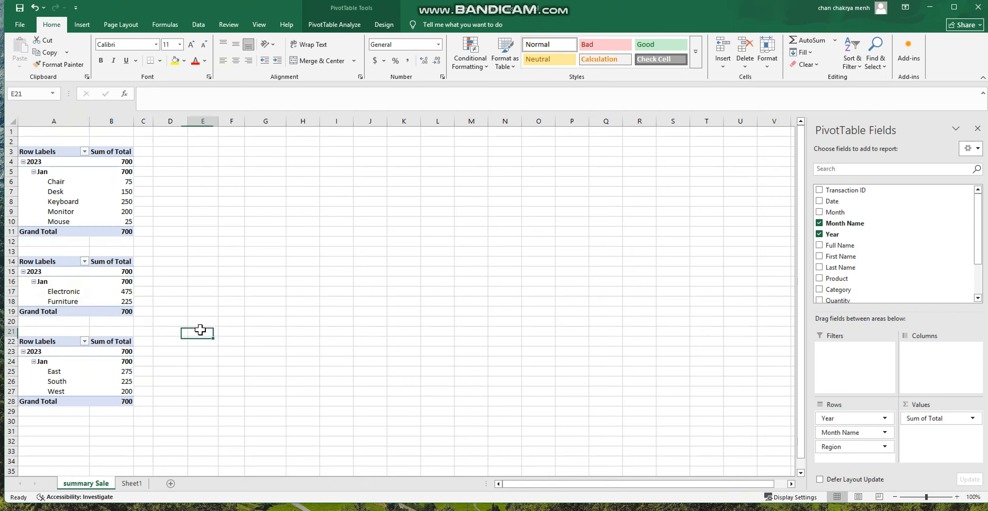
Step: Label the three PivotTables Region in A21, Category in A13 and Product in A2
{"action": "left_click", "coordinate": [62, 333]}
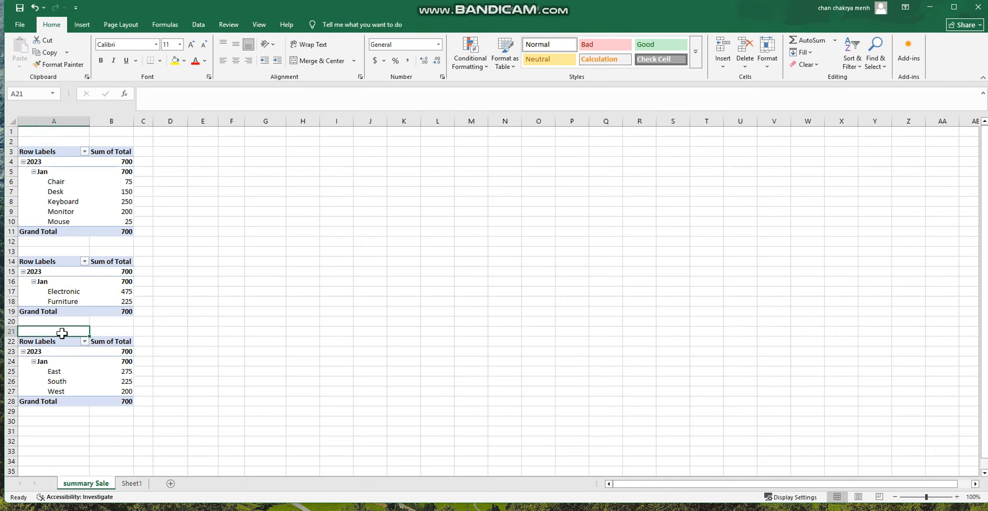
{"action": "type", "text": "Region"}
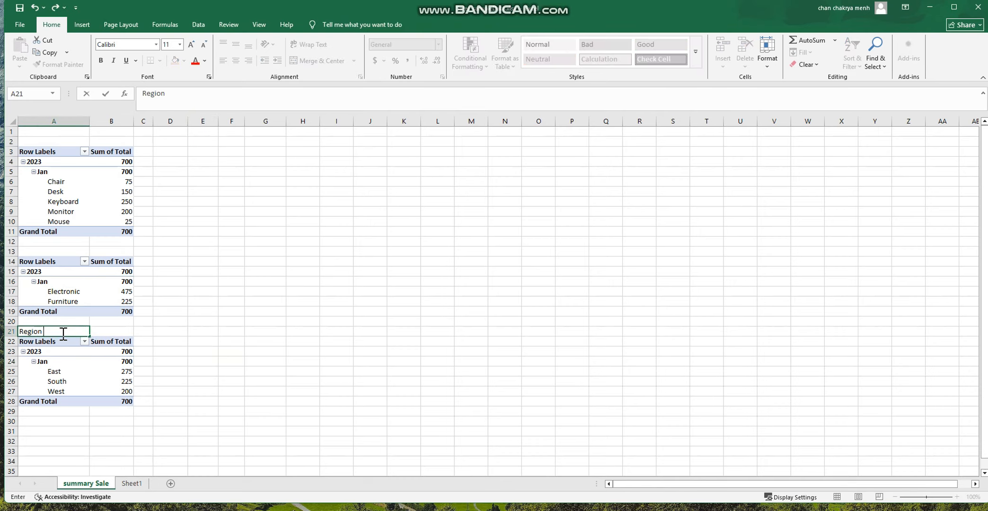
{"action": "left_click", "coordinate": [61, 250]}
{"action": "type", "text": "Category"}
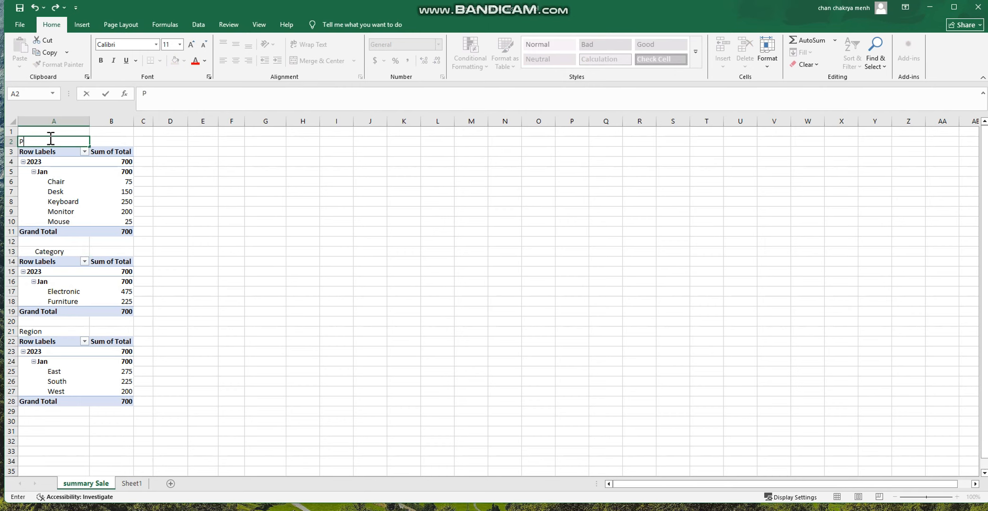
Step: Insert a 2-D clustered column chart from the product PivotTable's product rows and place it beside the tables, near the sheet's top
{"action": "left_click", "coordinate": [112, 211]}
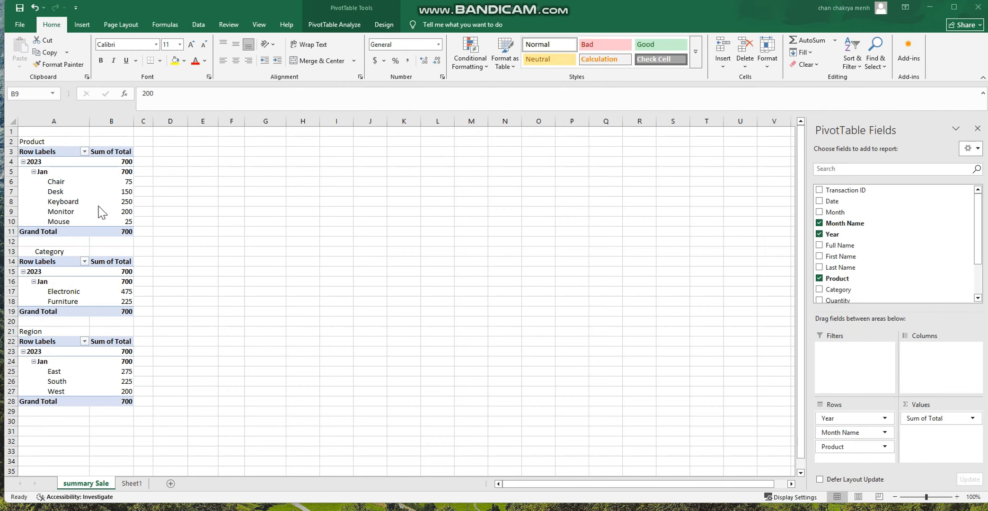
{"action": "left_click", "coordinate": [82, 25]}
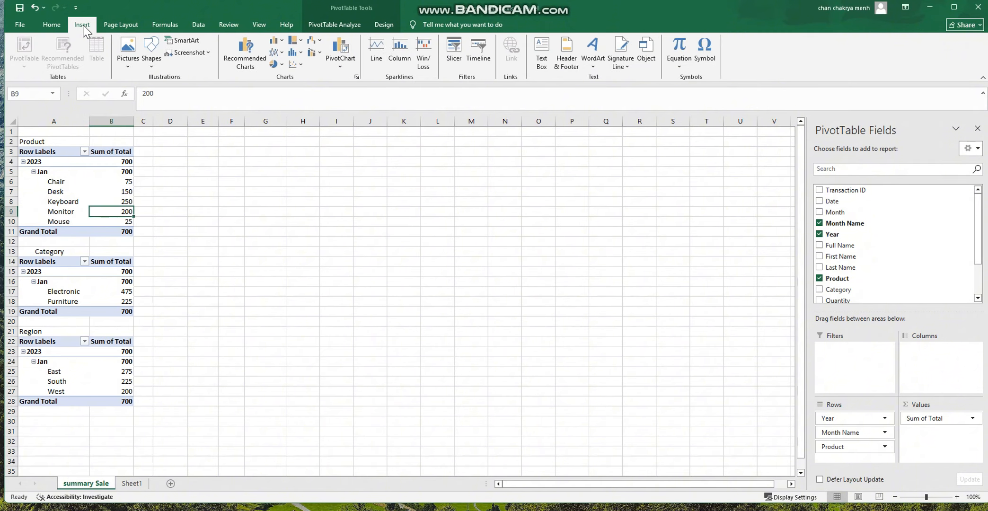
{"action": "left_click", "coordinate": [75, 192]}
{"action": "left_click_drag", "start_coordinate": [56, 181], "coordinate": [132, 222]}
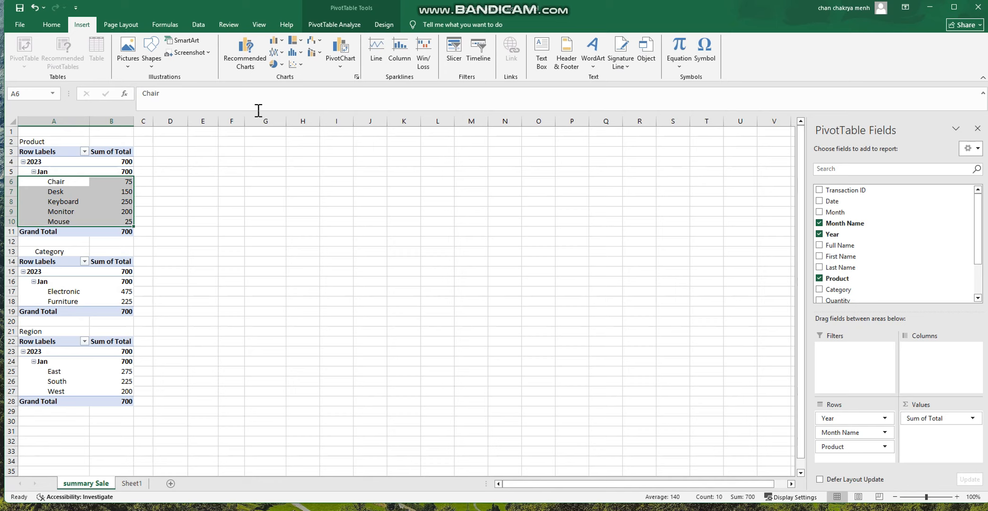
{"action": "left_click", "coordinate": [281, 38]}
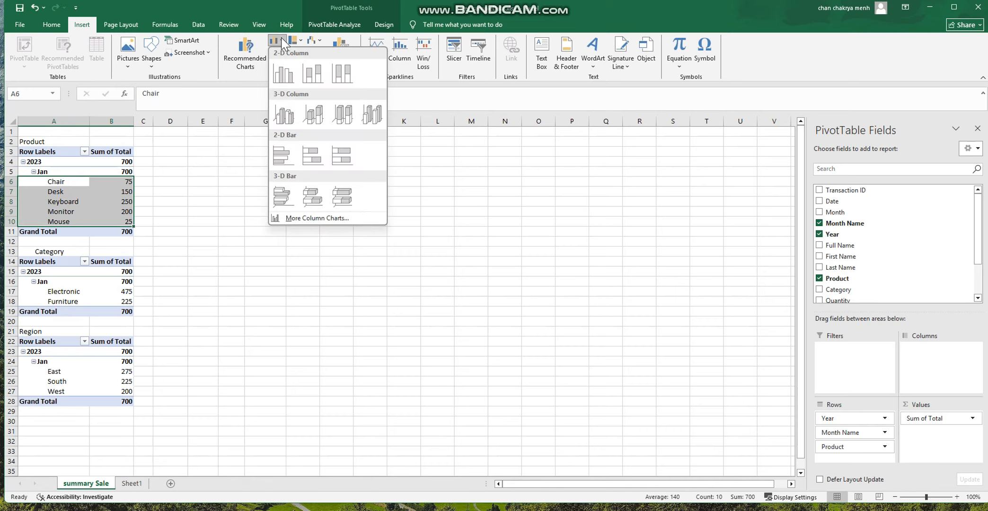
{"action": "left_click", "coordinate": [283, 81]}
{"action": "left_click_drag", "start_coordinate": [365, 235], "coordinate": [289, 136]}
Step: Change the product chart's colours to the green palette
{"action": "left_click", "coordinate": [383, 25]}
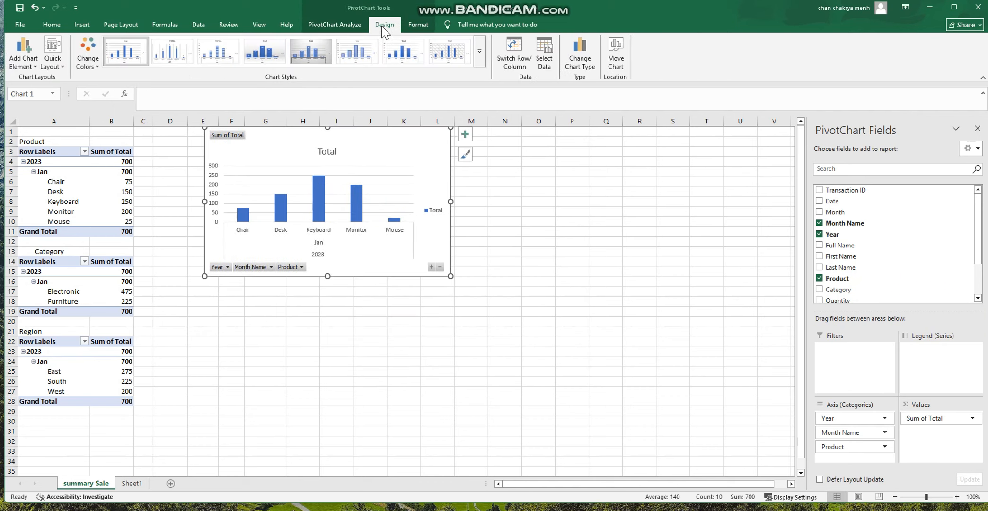
{"action": "left_click", "coordinate": [480, 51]}
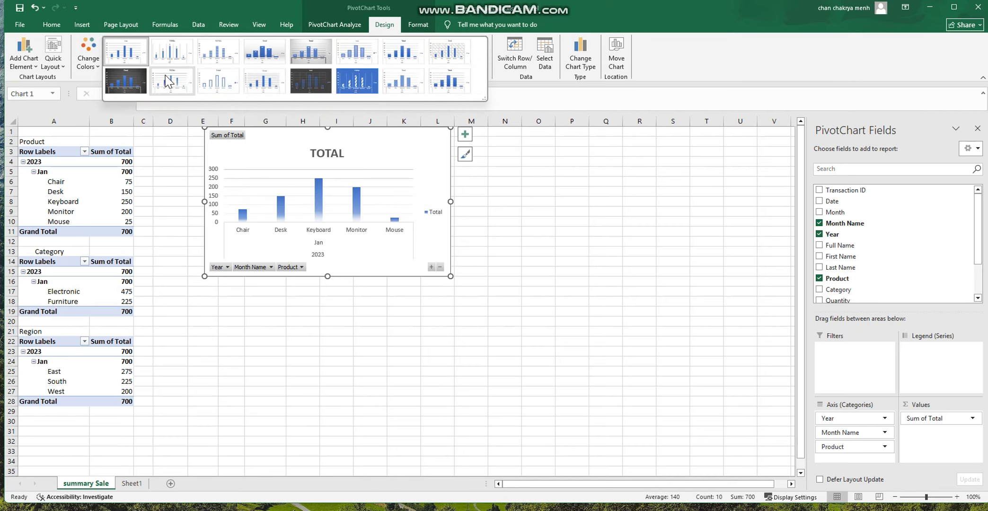
{"action": "left_click", "coordinate": [57, 65]}
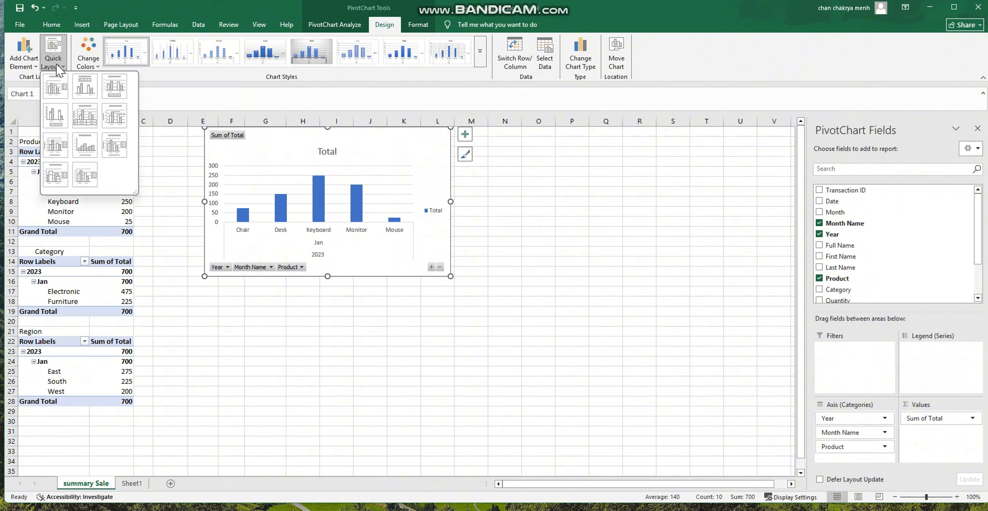
{"action": "left_click", "coordinate": [88, 56]}
{"action": "left_click", "coordinate": [120, 140]}
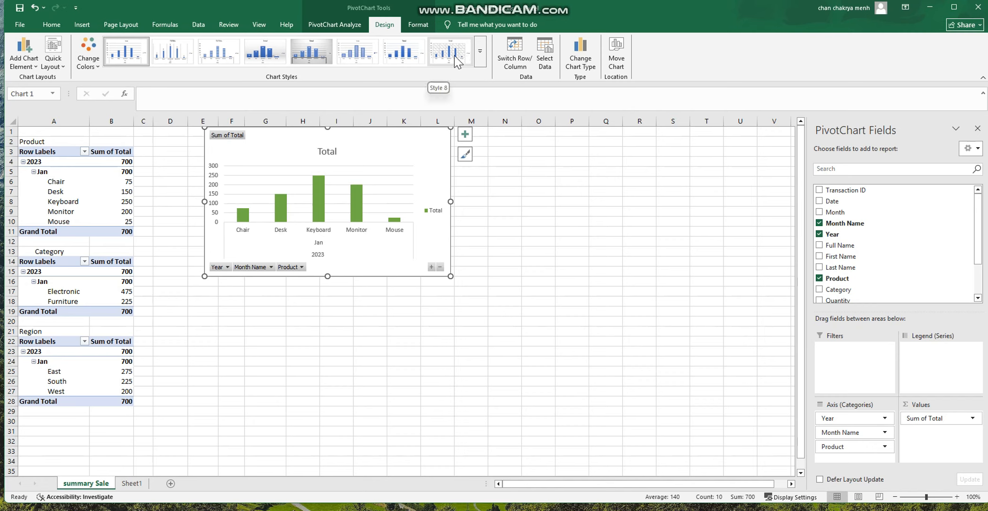
Step: Apply the chart style with fading gradient columns and a bold capitalised title, and remove the chart's gridlines
{"action": "left_click", "coordinate": [480, 58]}
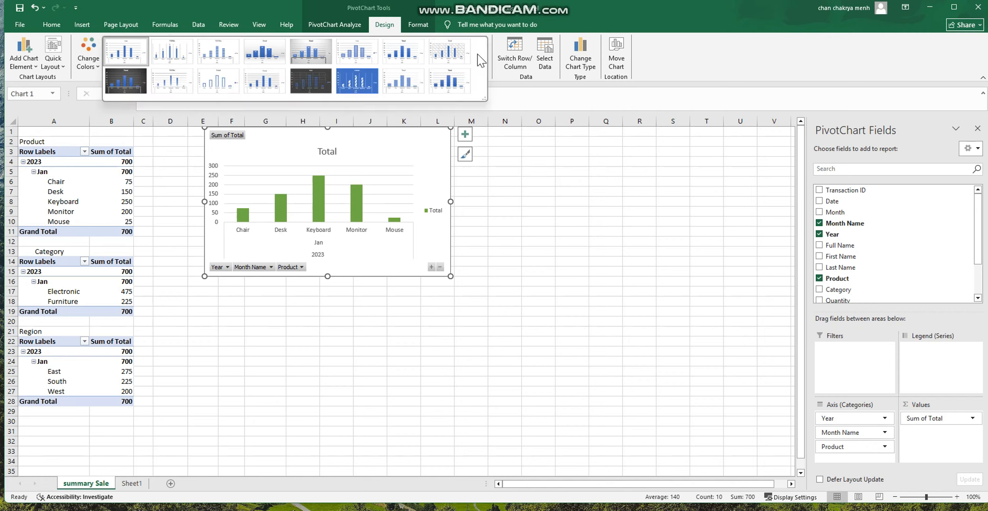
{"action": "left_click", "coordinate": [188, 92]}
{"action": "left_click", "coordinate": [466, 134]}
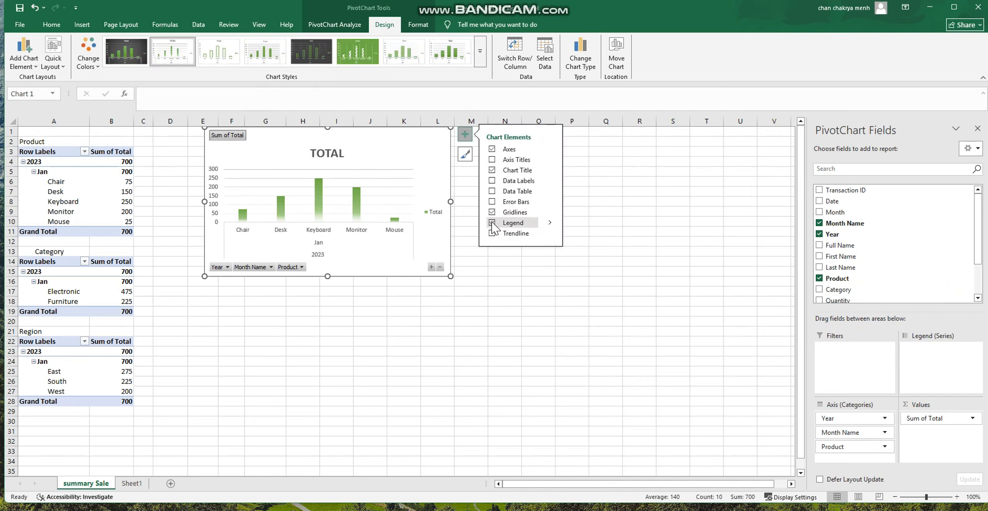
{"action": "left_click", "coordinate": [492, 212]}
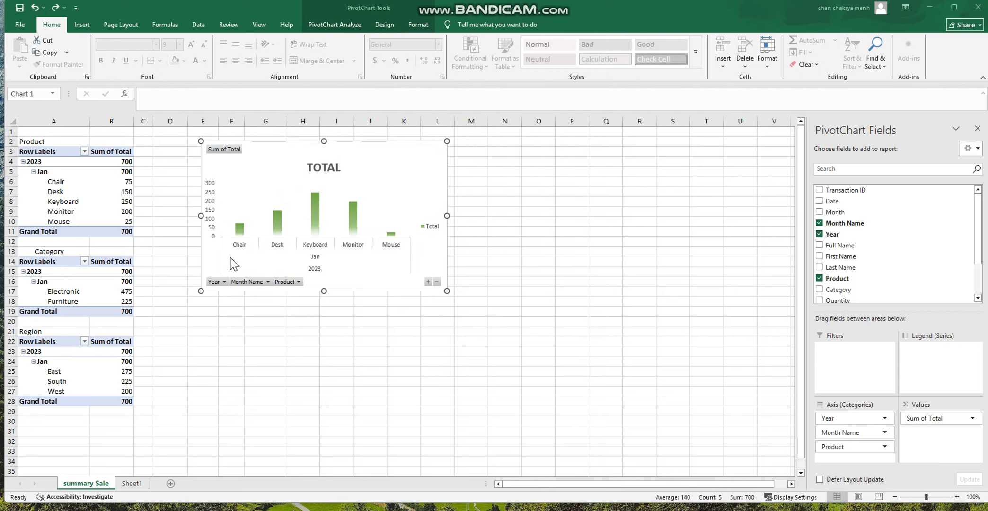
Step: Hide the value field button on the product chart and change its title to Sales by Product
{"action": "right_click", "coordinate": [228, 150]}
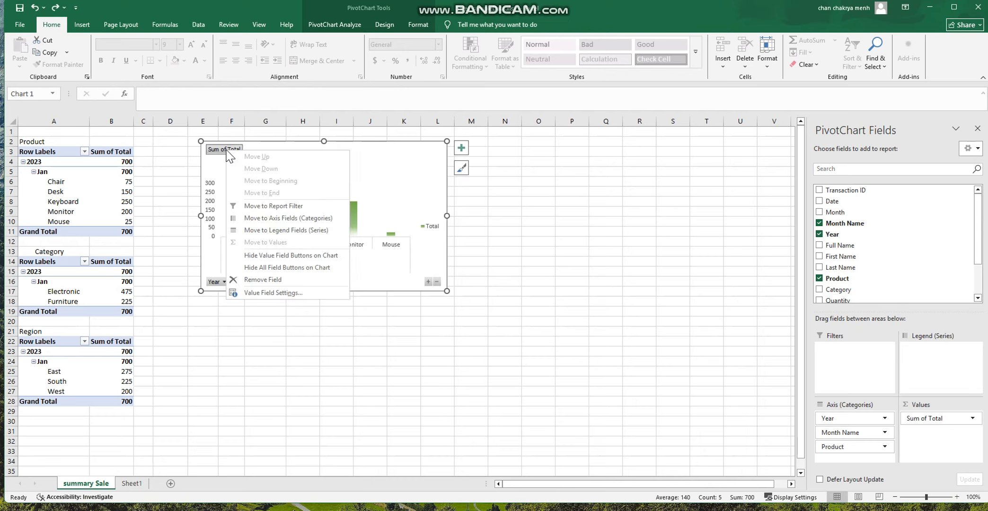
{"action": "left_click", "coordinate": [278, 258]}
{"action": "double_click", "coordinate": [331, 156]}
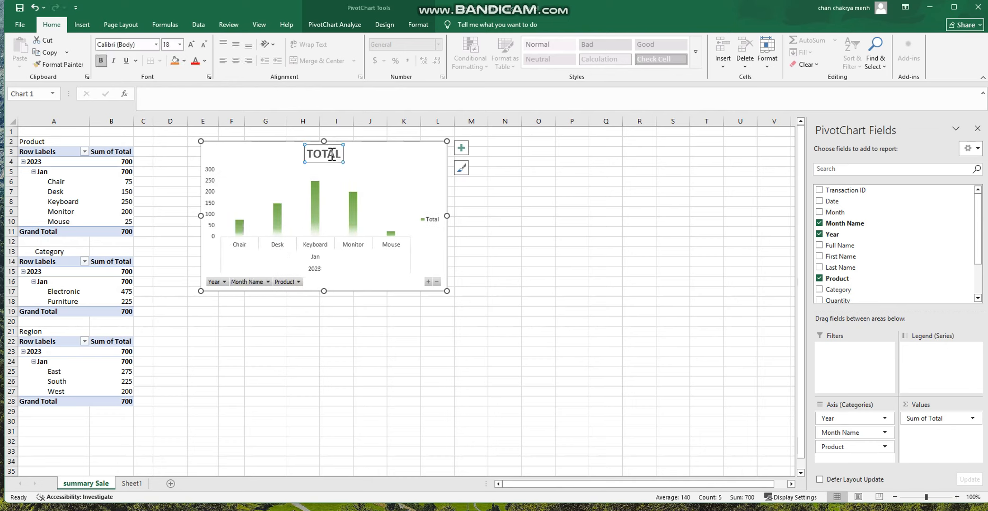
{"action": "key", "text": "Delete"}
{"action": "type", "text": "Product"}
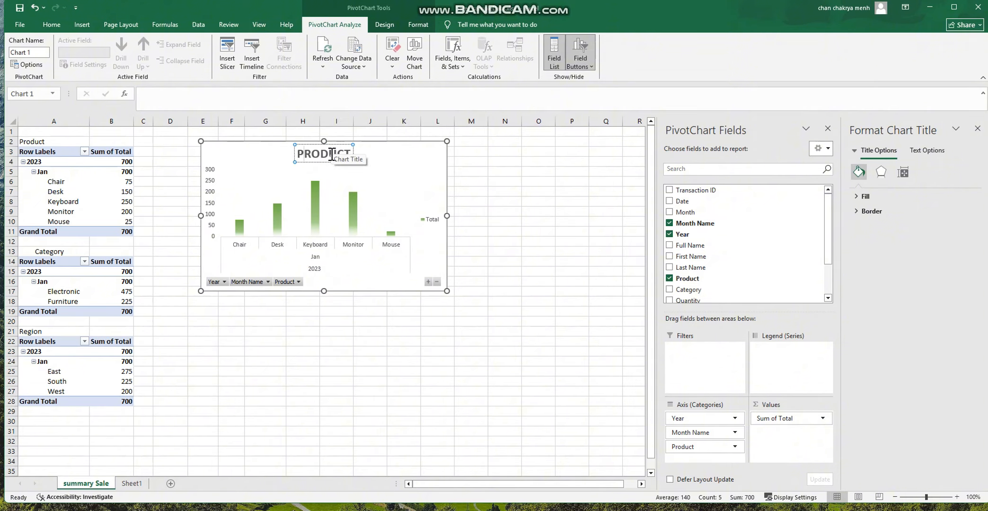
{"action": "key", "text": "Home"}
{"action": "type", "text": "Sale by"}
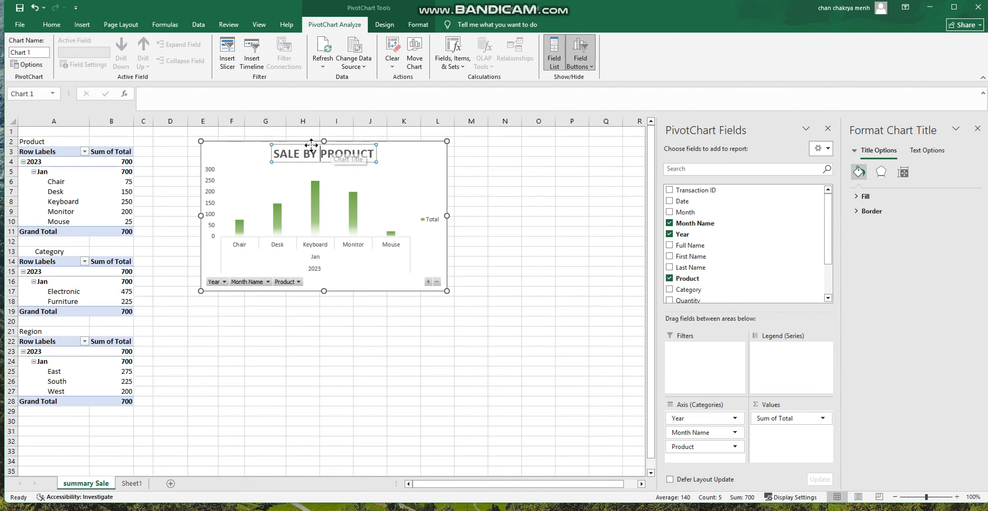
{"action": "left_click", "coordinate": [300, 151]}
{"action": "type", "text": "S"}
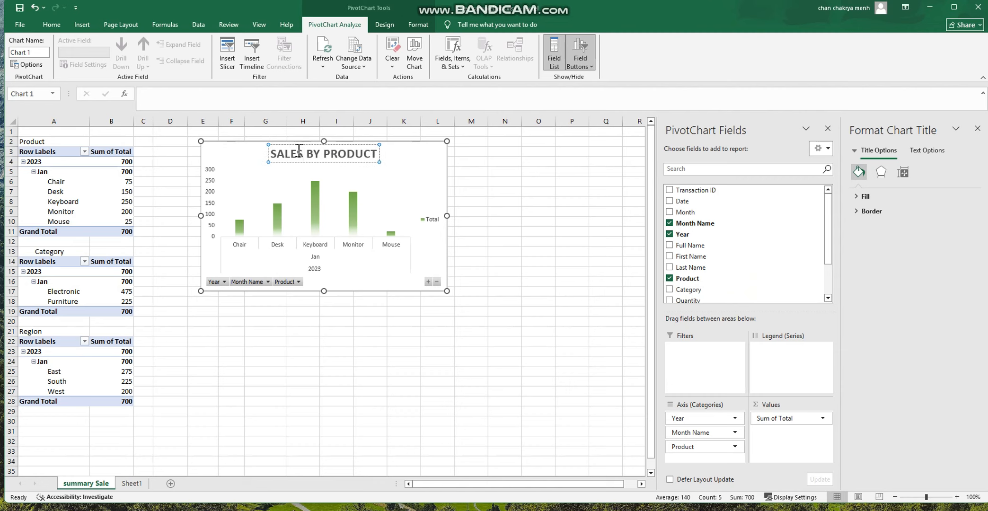
Step: Hide the Year, Month Name and Product axis field buttons on the product chart
{"action": "left_click", "coordinate": [414, 160]}
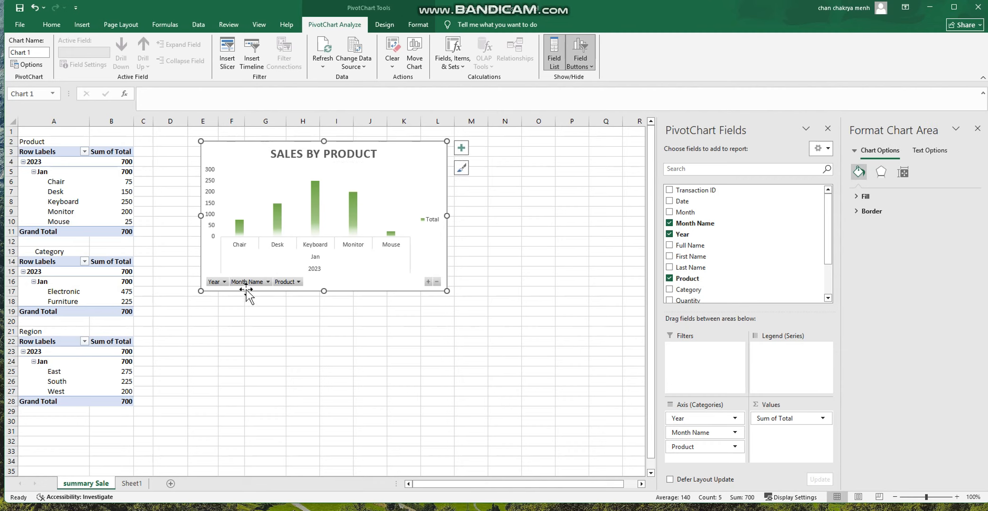
{"action": "right_click", "coordinate": [225, 285]}
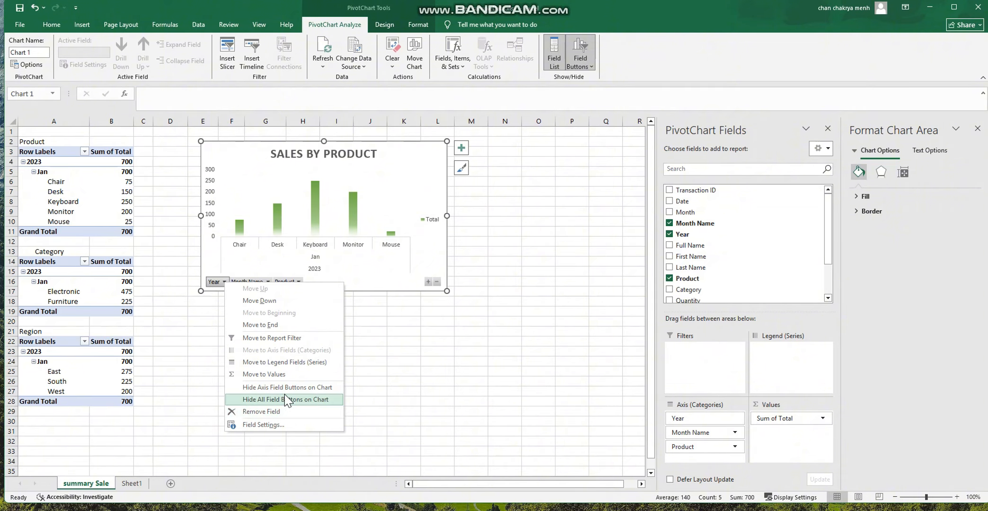
{"action": "left_click", "coordinate": [255, 388]}
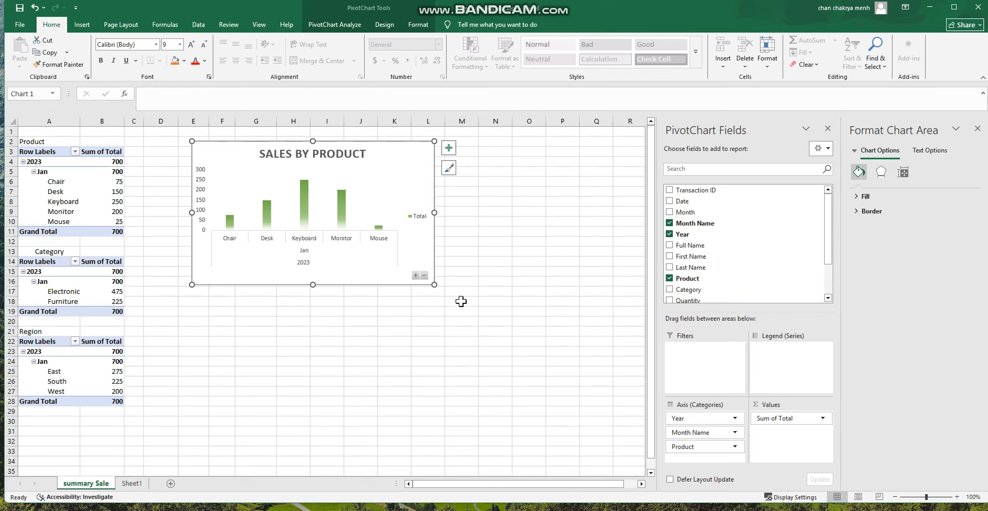
{"action": "left_click", "coordinate": [63, 286]}
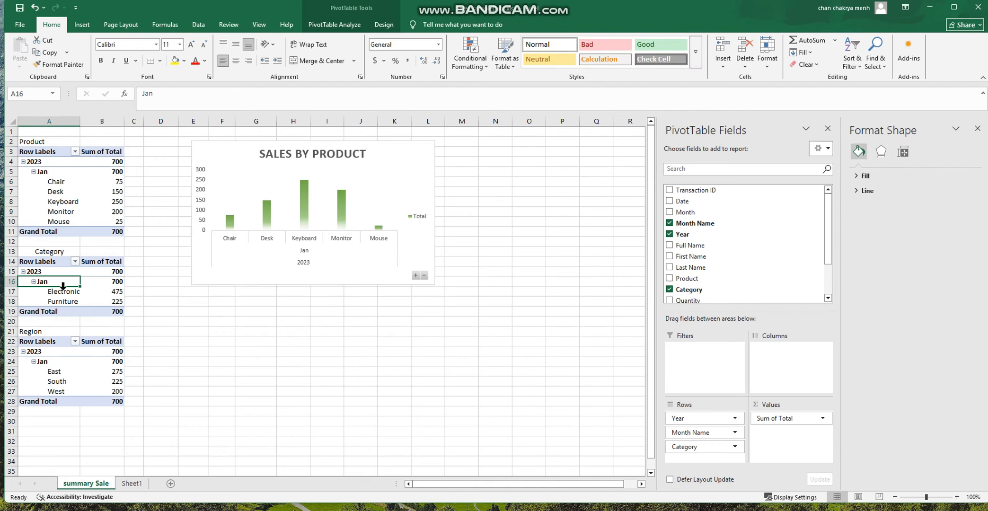
{"action": "left_click", "coordinate": [334, 24]}
{"action": "left_click", "coordinate": [81, 24]}
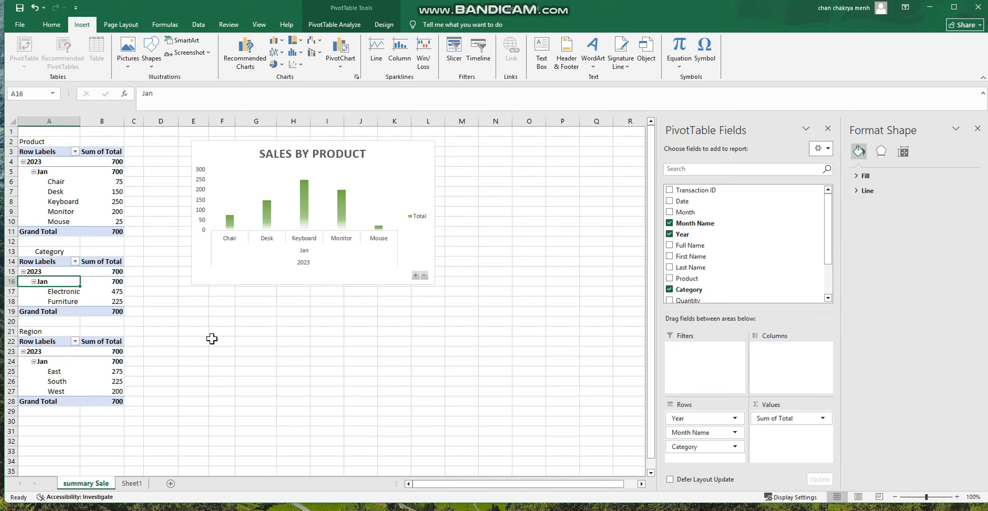
Step: Move the chart title to the upper-left corner of the product chart and shift the chart closer to the PivotTables
{"action": "left_click", "coordinate": [294, 153]}
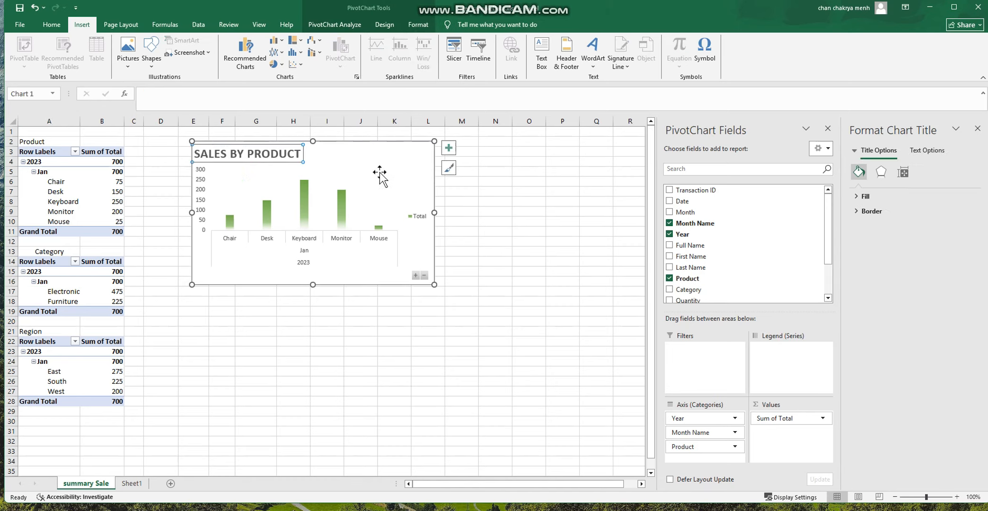
{"action": "left_click", "coordinate": [487, 240]}
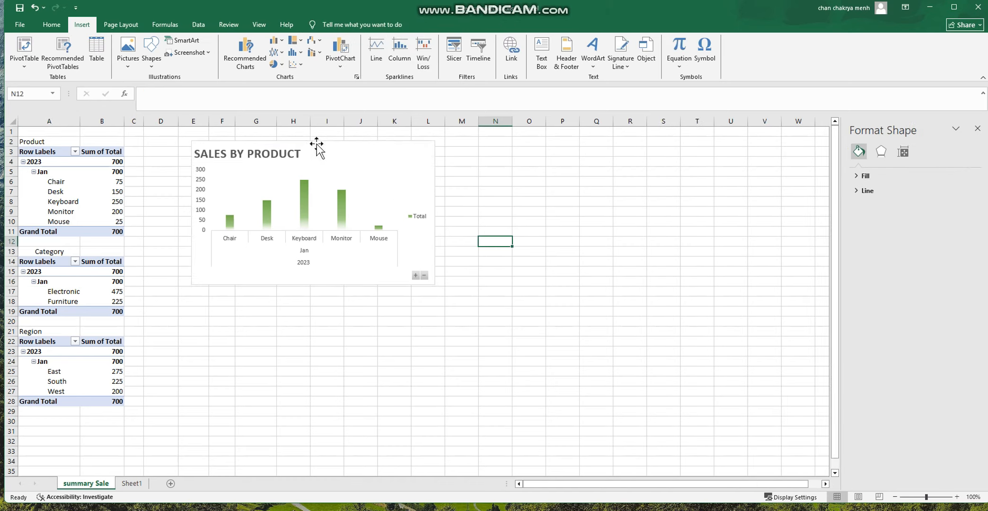
{"action": "left_click_drag", "start_coordinate": [317, 147], "coordinate": [264, 142]}
{"action": "left_click", "coordinate": [372, 353]}
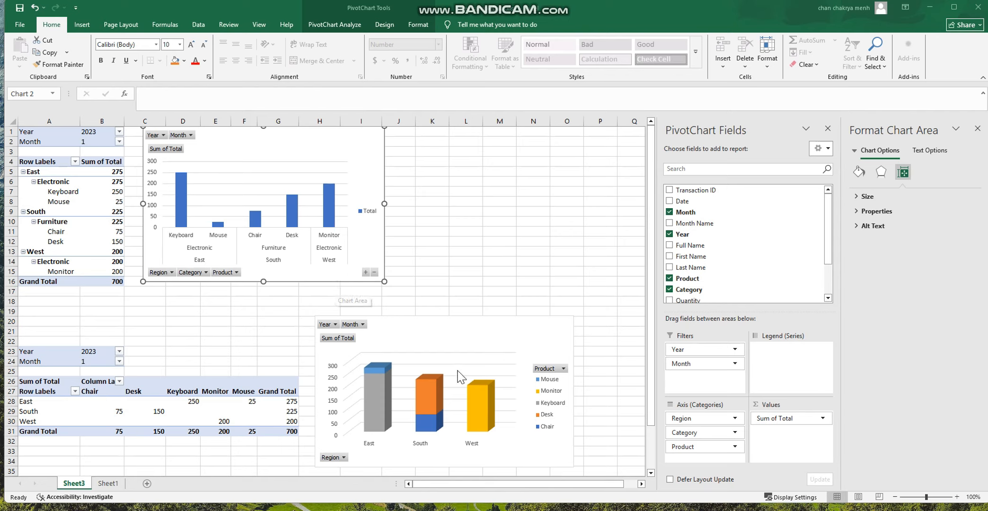
Step: Add data labels to the Total columns in the region, category and product chart on Sheet3
{"action": "left_click", "coordinate": [329, 206]}
{"action": "right_click", "coordinate": [328, 208]}
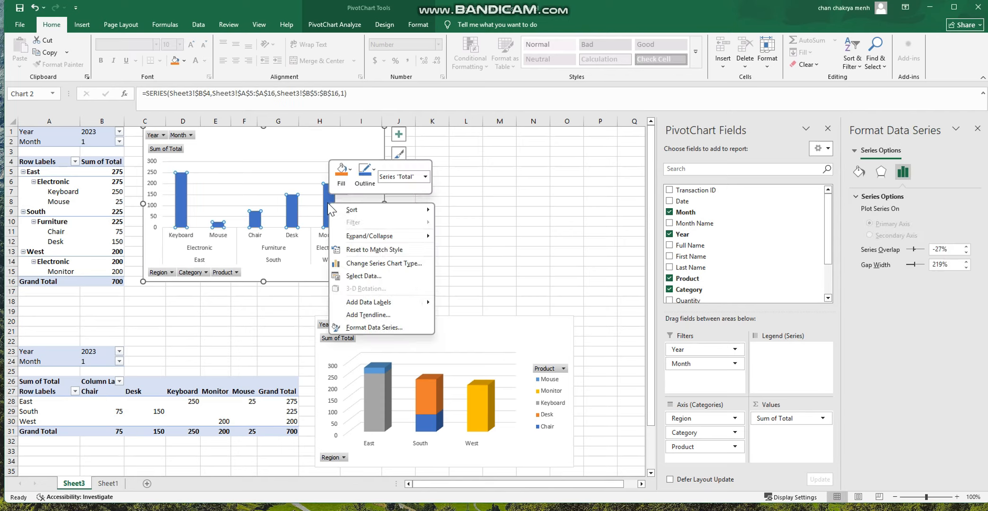
{"action": "left_click", "coordinate": [367, 307]}
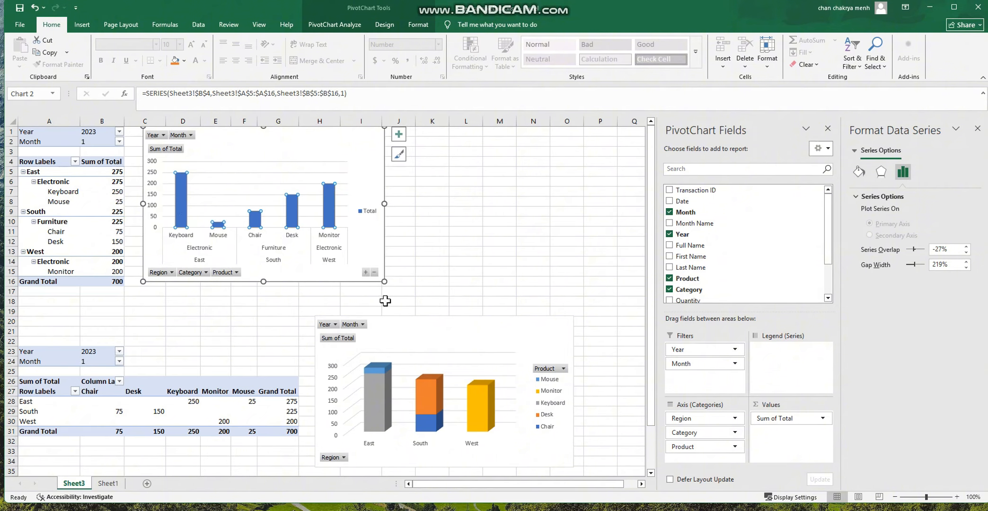